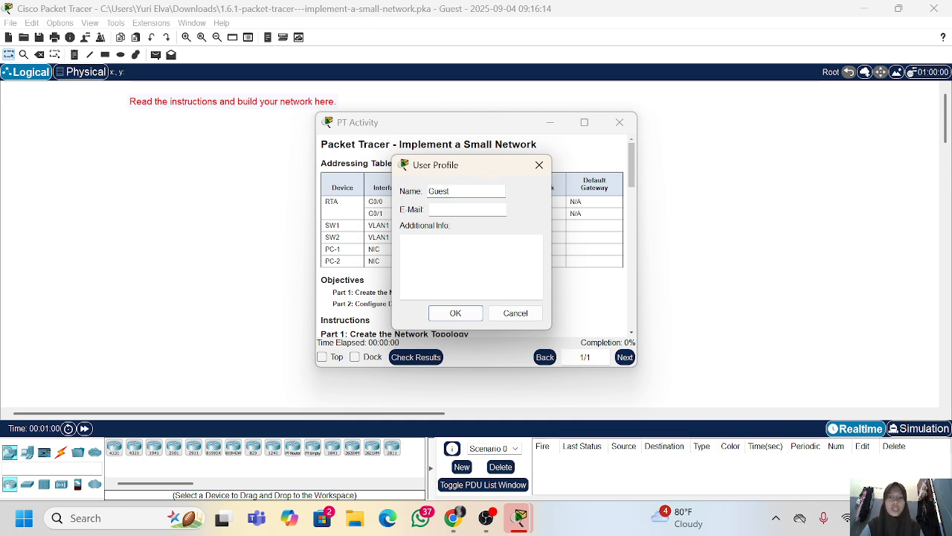
Enter the user's name in the user profile and dock the activity instructions beside the workspace
key(BackSpace)
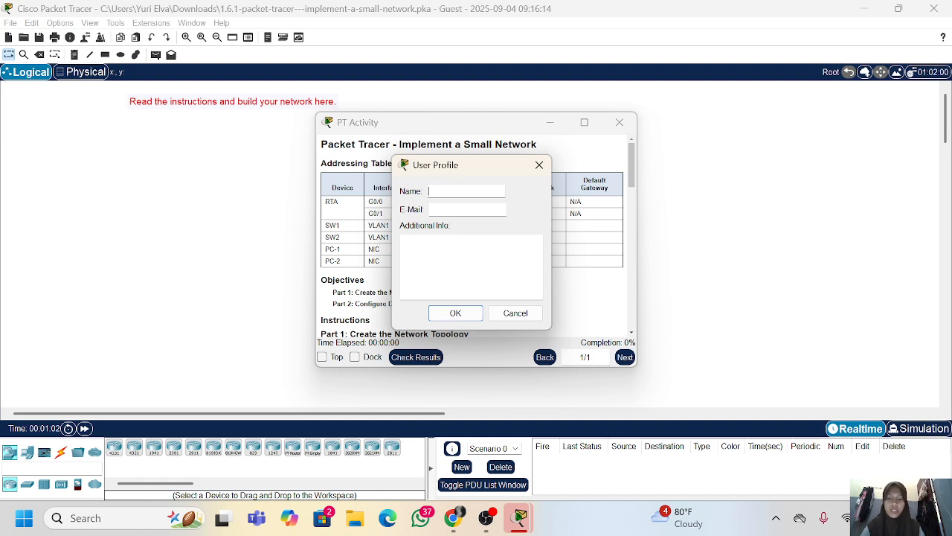
text(Yuri)
key(Return)
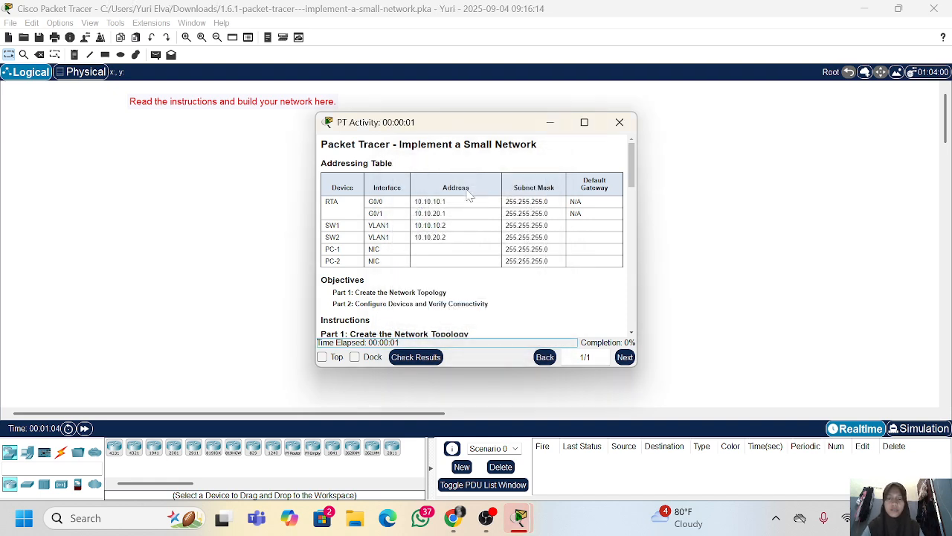
click(370, 359)
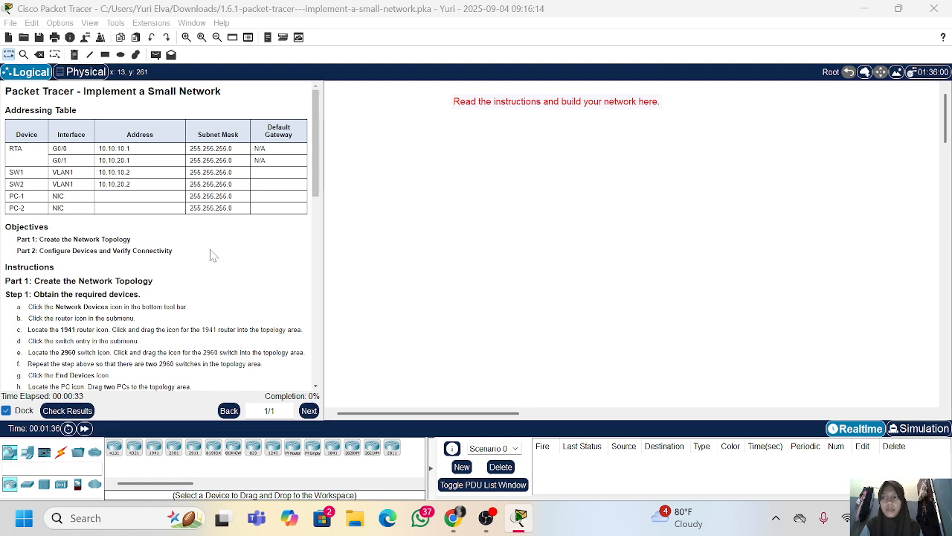
Place a 1941 router in the workspace just below the red instruction note
scroll(213, 255, down, 1)
scroll(213, 256, up, 1)
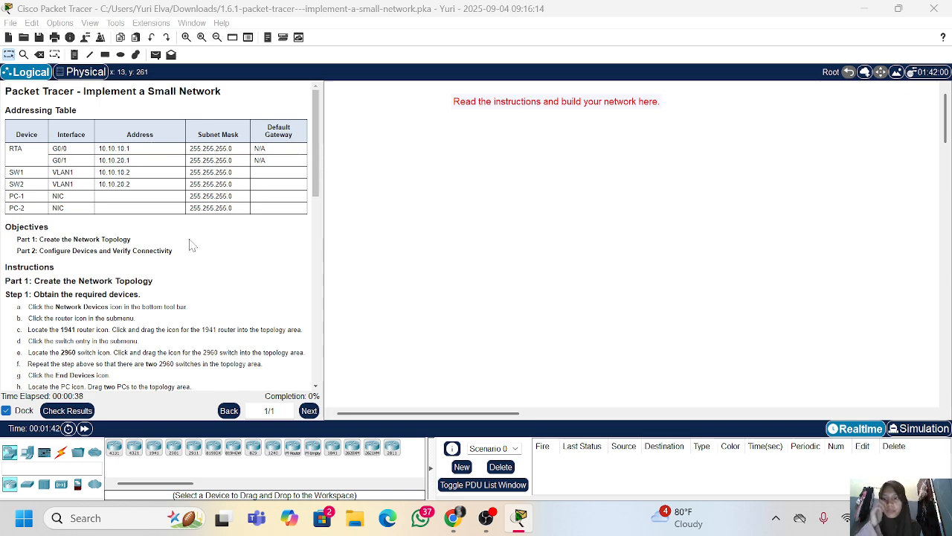
scroll(189, 244, down, 2)
scroll(95, 259, down, 2)
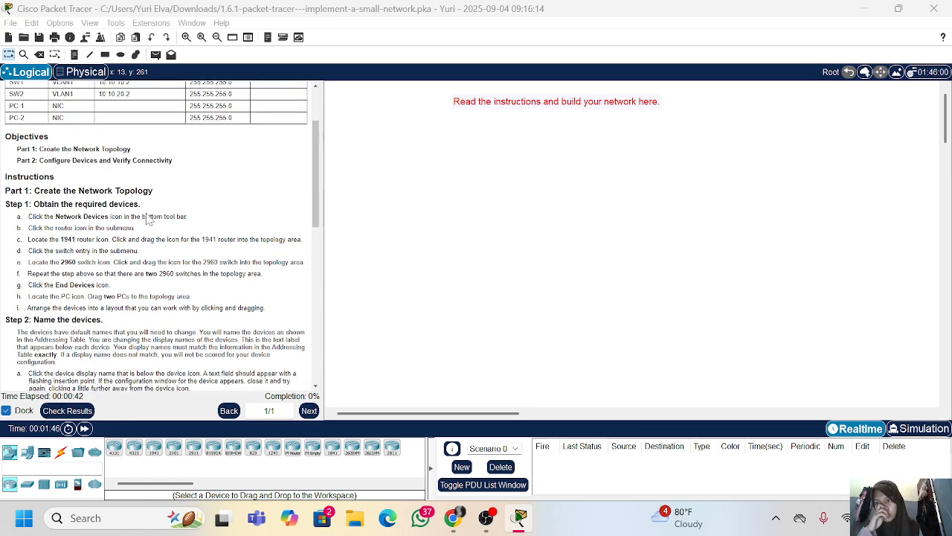
scroll(66, 227, down, 2)
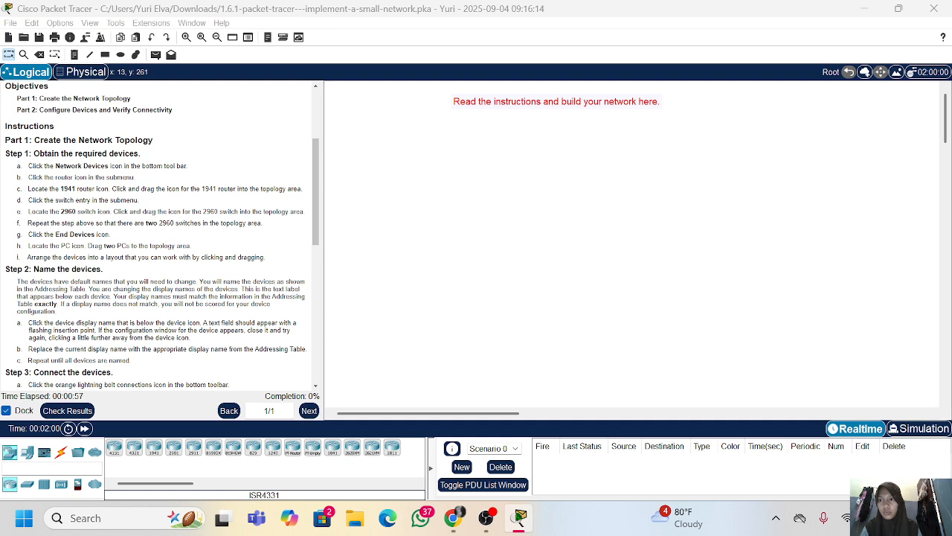
click(153, 450)
click(604, 121)
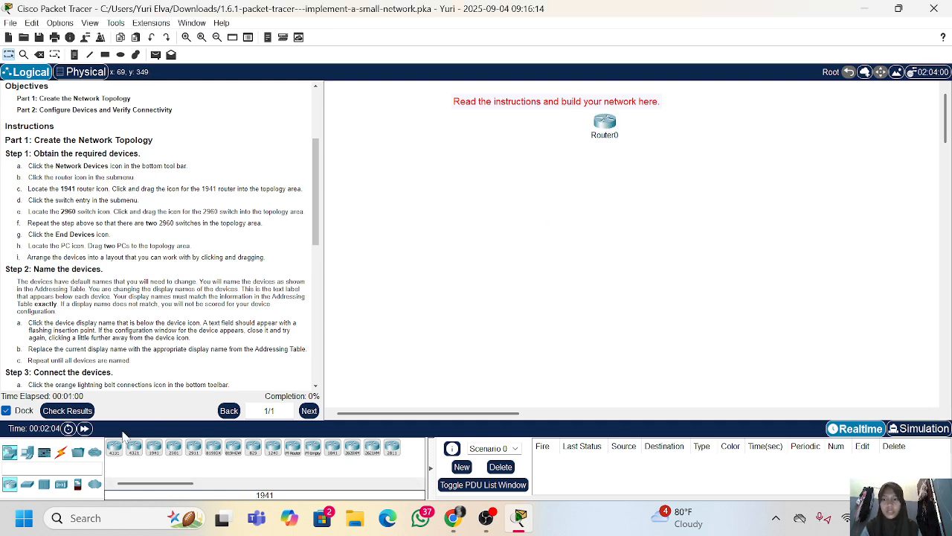
Add two 2960 switches below the router, one on each side of it
click(27, 484)
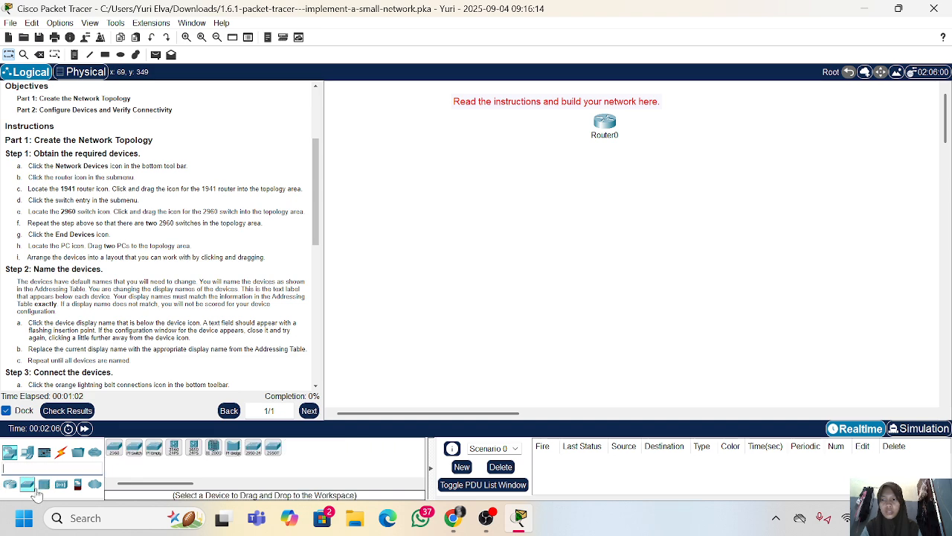
click(116, 449)
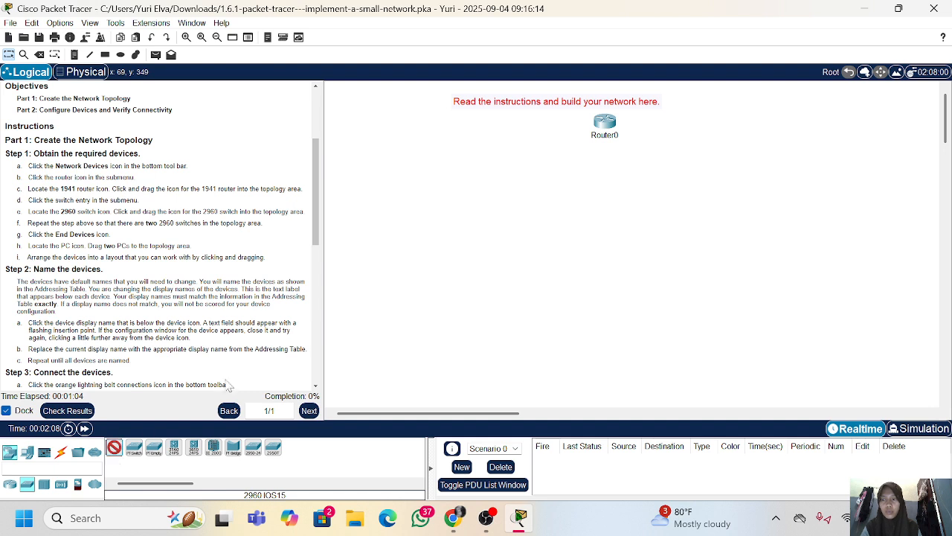
click(466, 209)
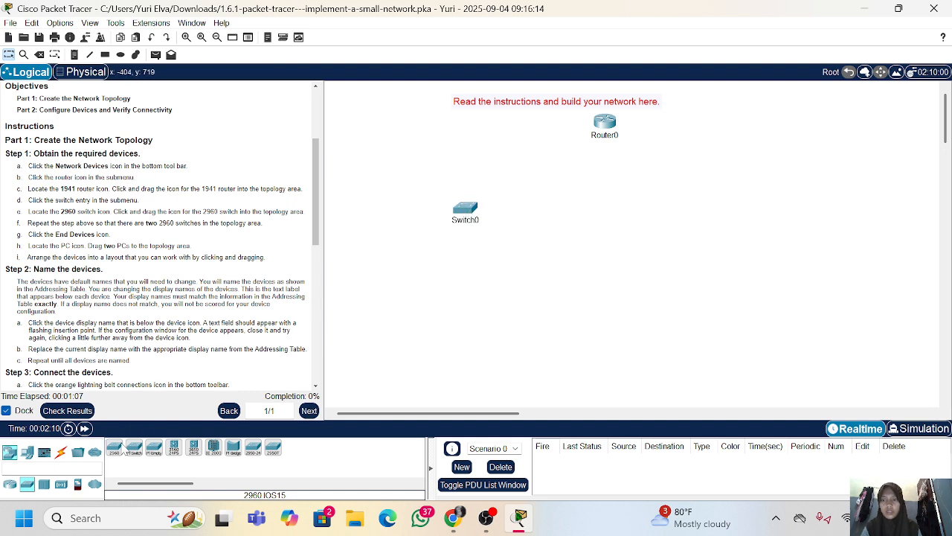
drag(114, 452, 718, 230)
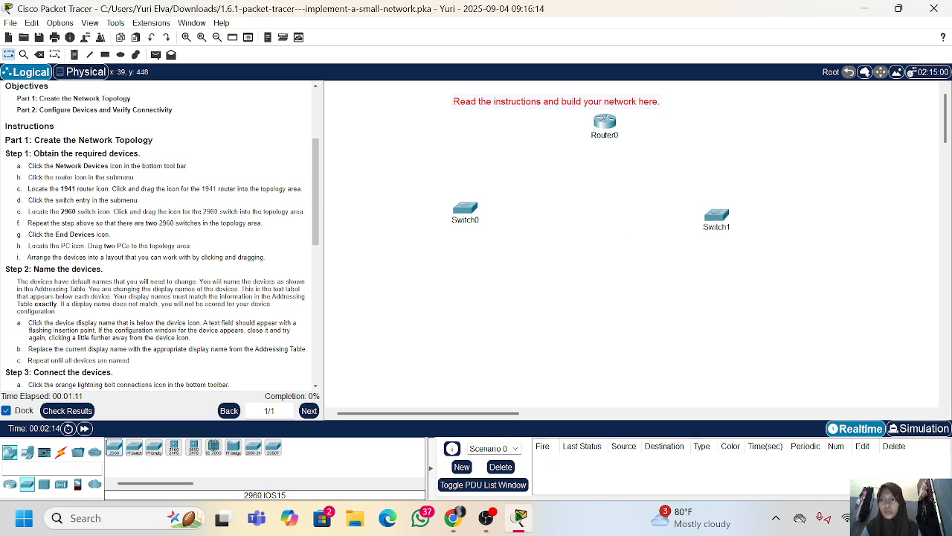
Add two PCs to the topology, one beneath each switch
click(27, 451)
drag(113, 446, 462, 333)
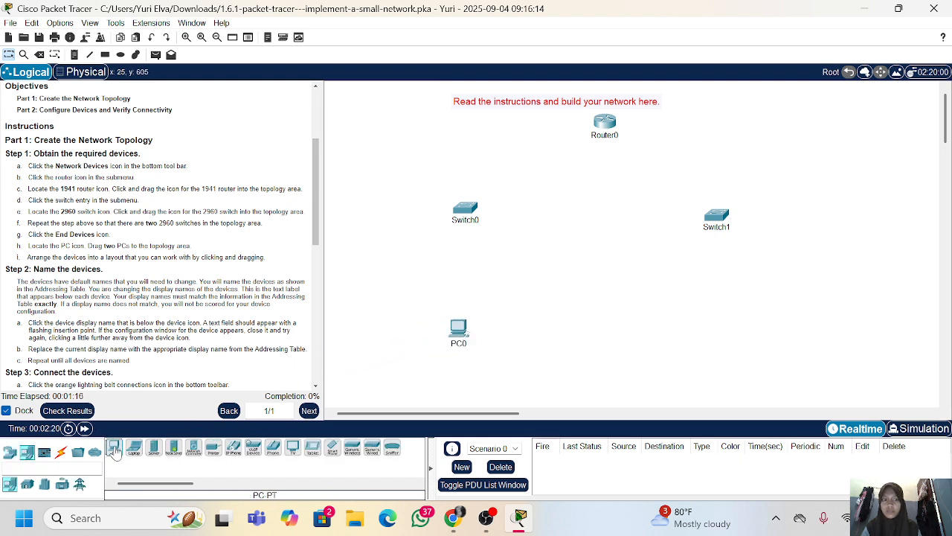
drag(114, 446, 729, 336)
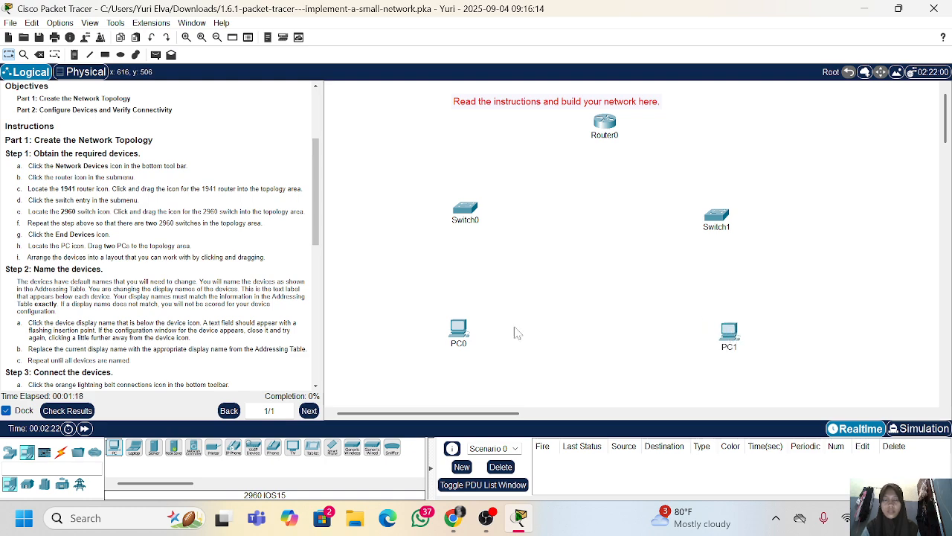
Rename the router as RTA, the left switch as SW1 and the right switch as SW2
scroll(193, 282, down, 3)
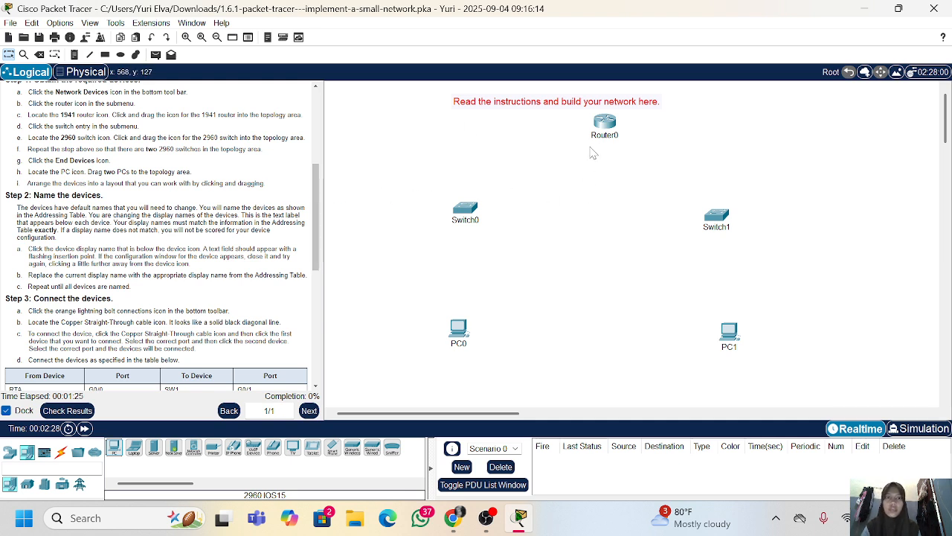
scroll(156, 234, up, 5)
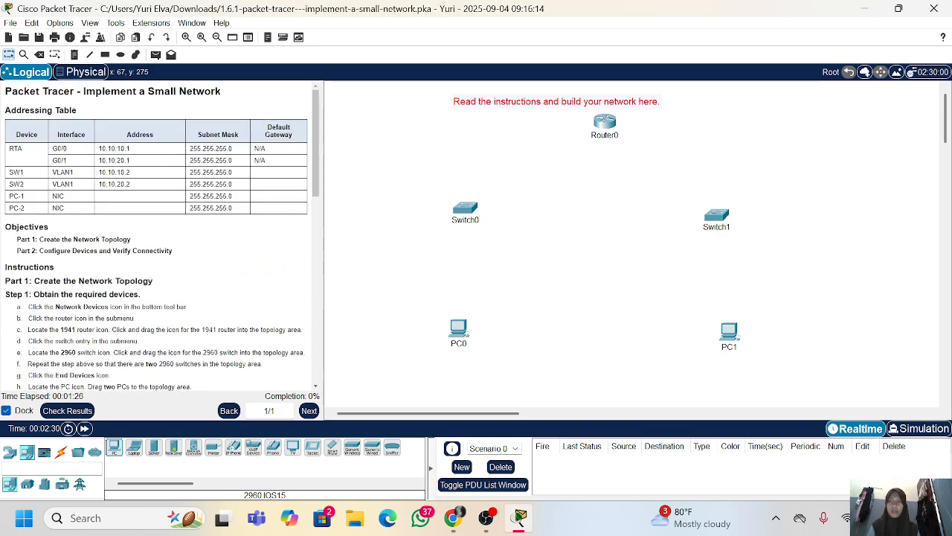
click(607, 136)
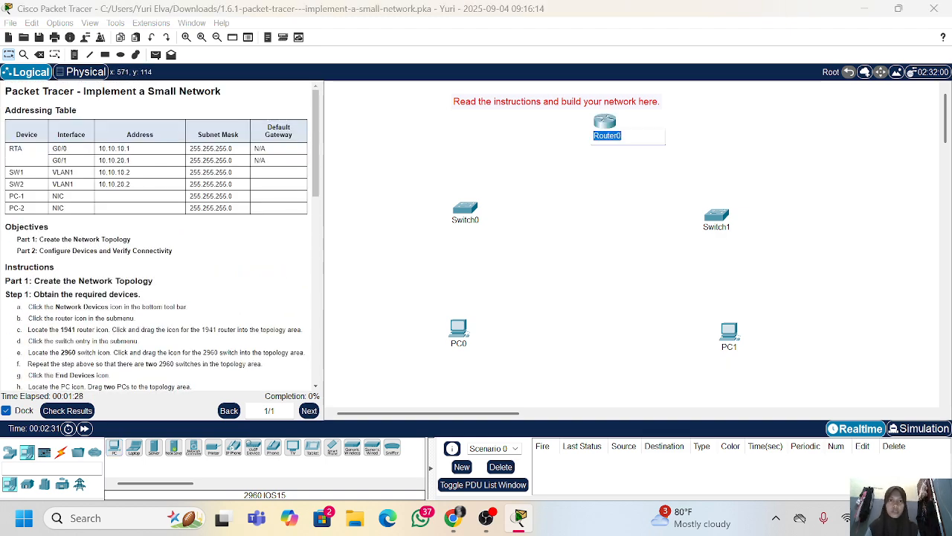
text(RTA)
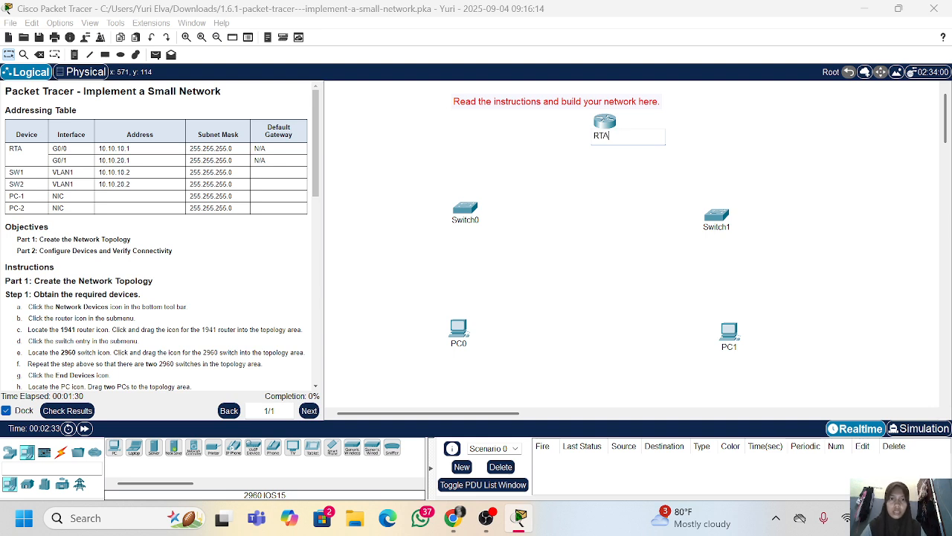
click(469, 221)
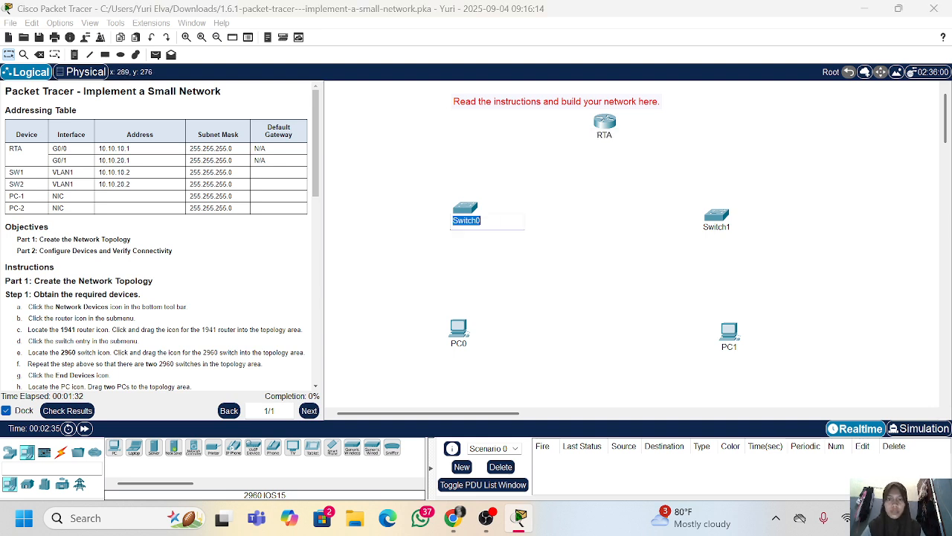
text(SW1)
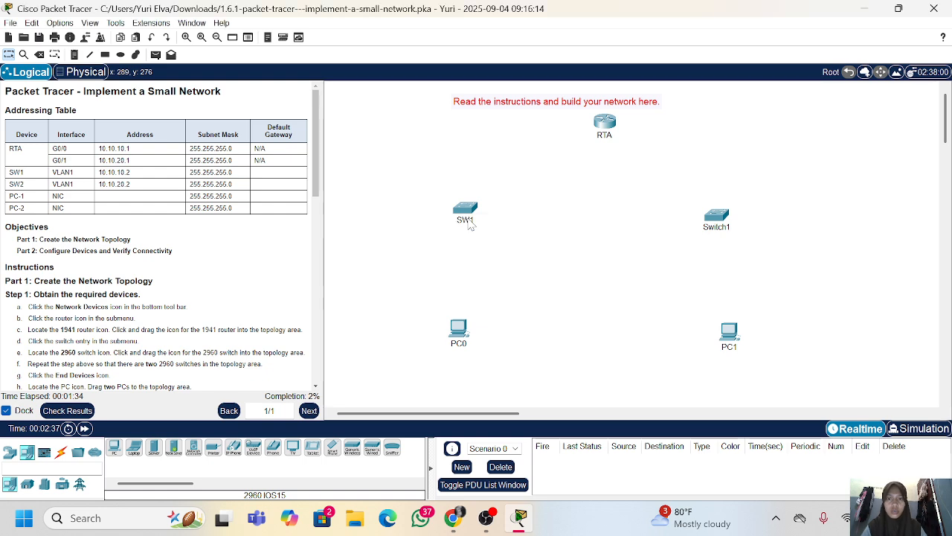
key(Return)
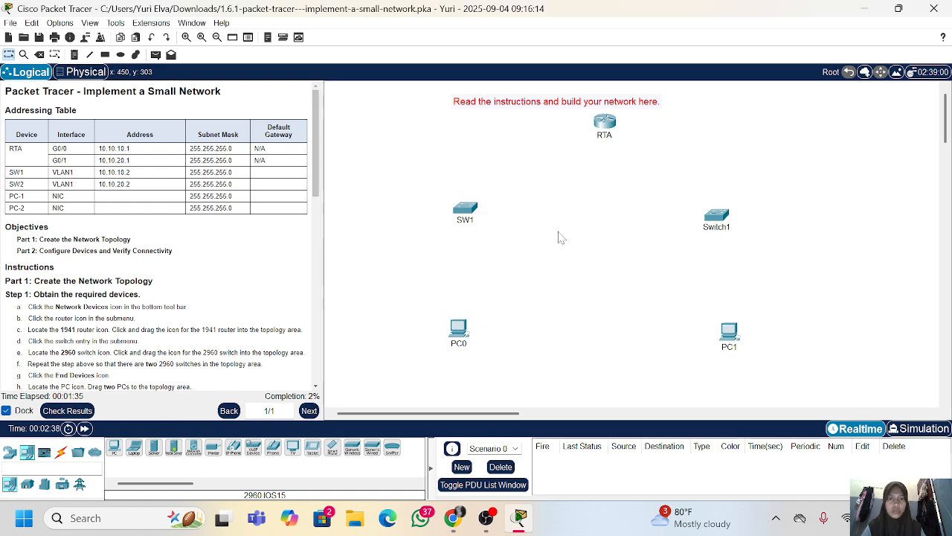
click(720, 227)
text(SW2)
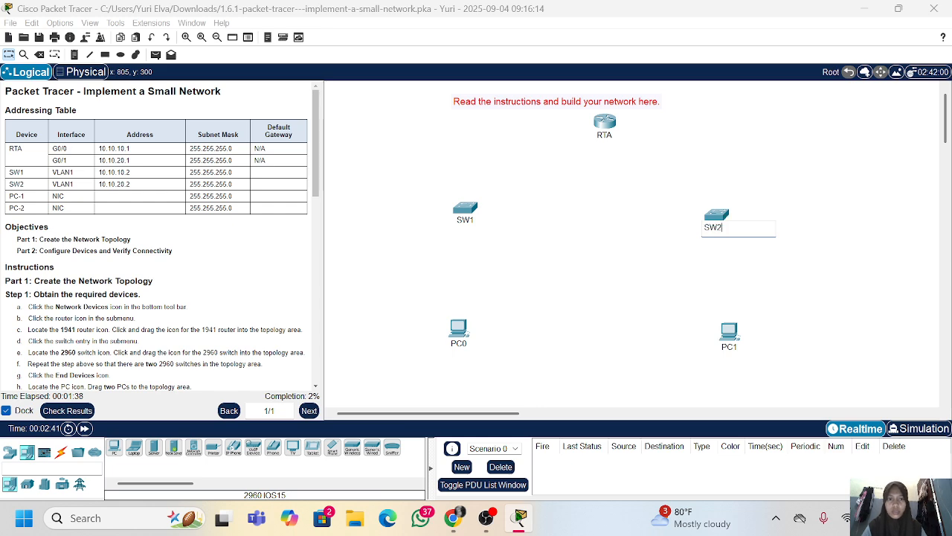
Rename the PC below SW1 as PC-1 and the PC below SW2 as PC-2
click(457, 331)
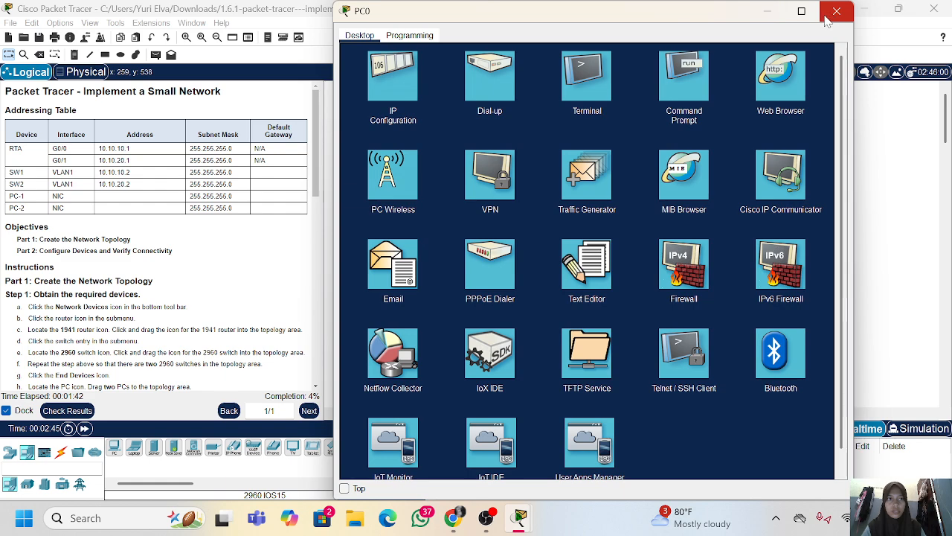
click(828, 16)
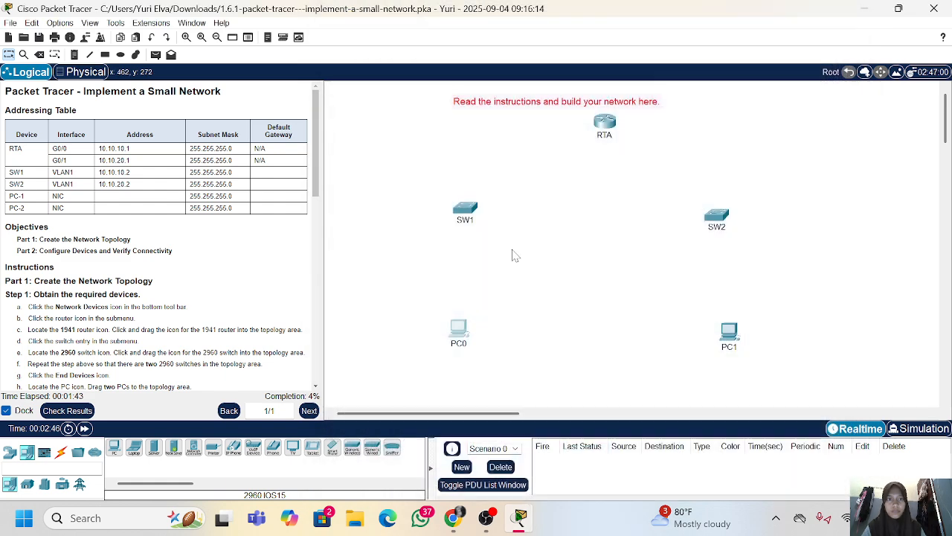
click(459, 343)
text(PC)
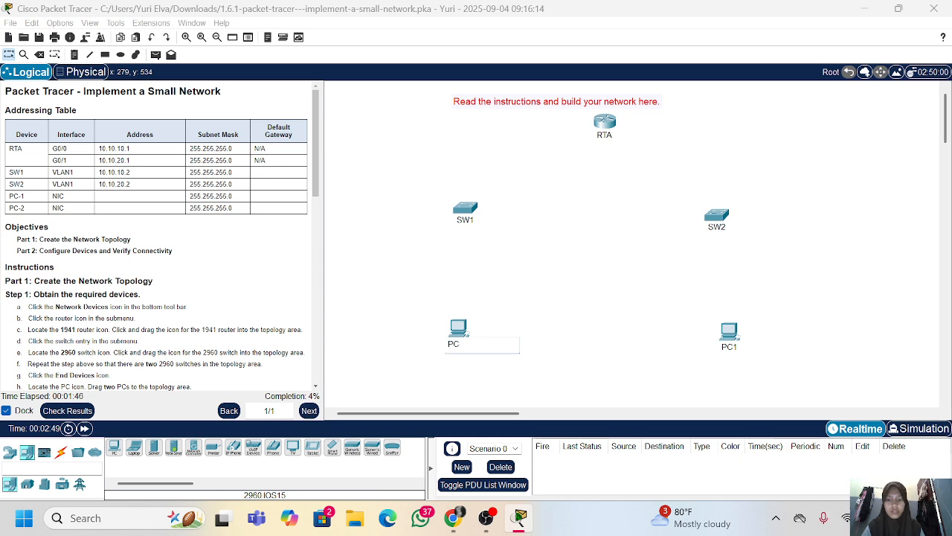
text(-1)
key(Return)
click(730, 348)
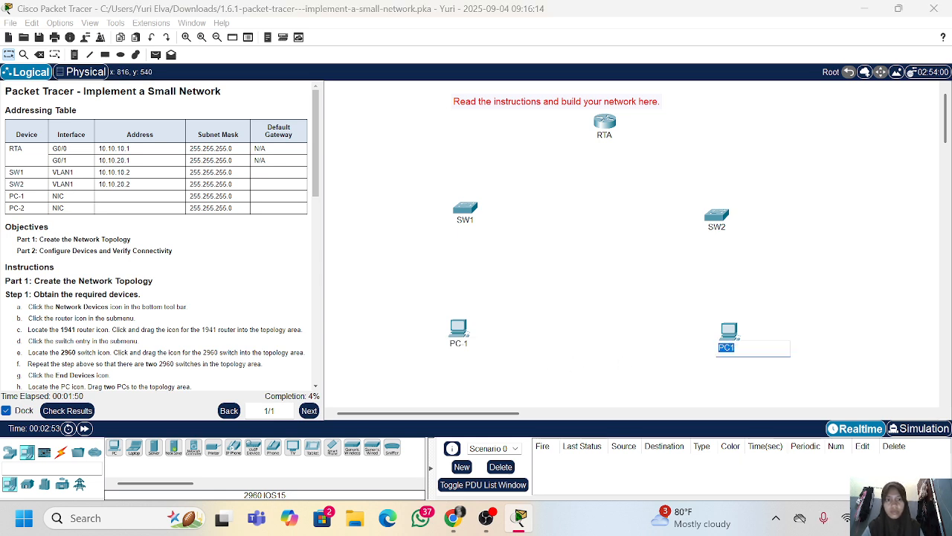
text(P)
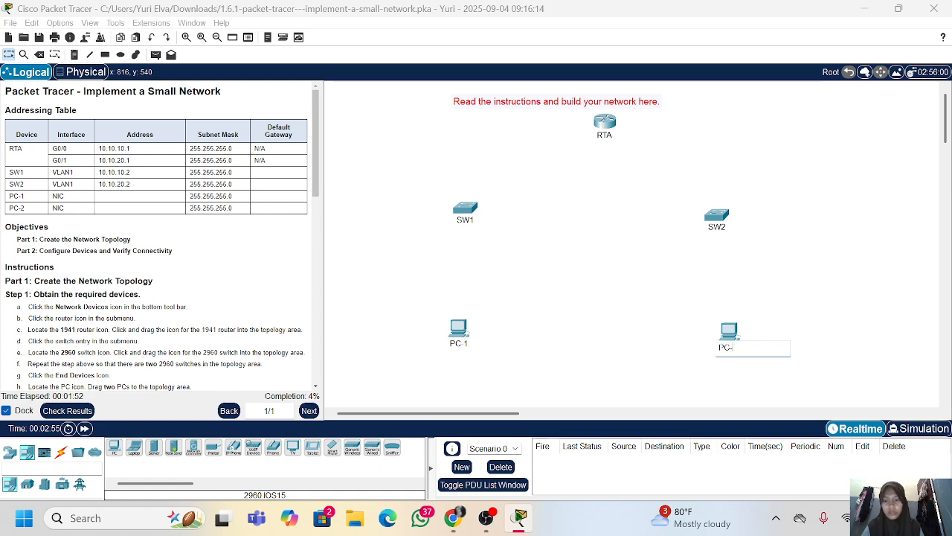
key(Return)
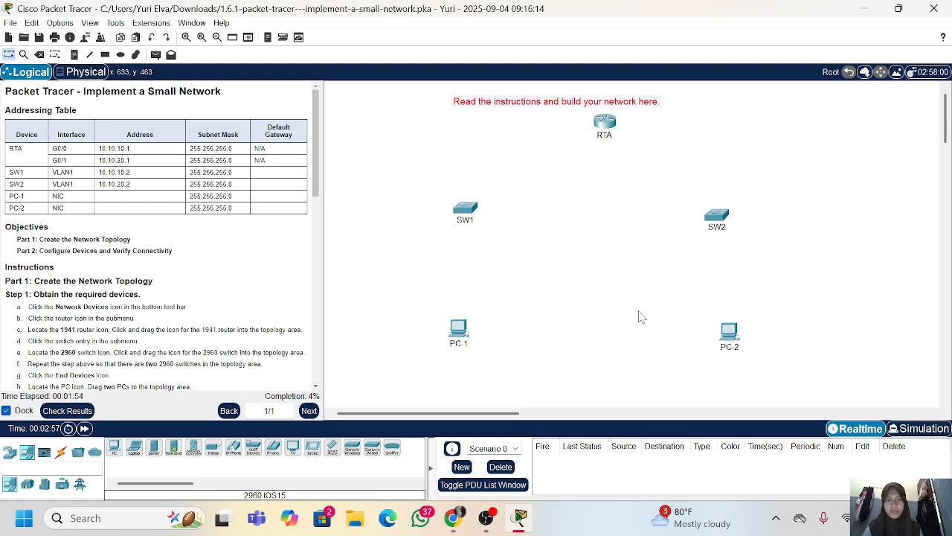
Shift RTA slightly left and connect its GigabitEthernet0/0 port to SW1's GigabitEthernet0/1 port with a Copper Straight-Through cable
scroll(94, 309, down, 5)
scroll(94, 308, down, 3)
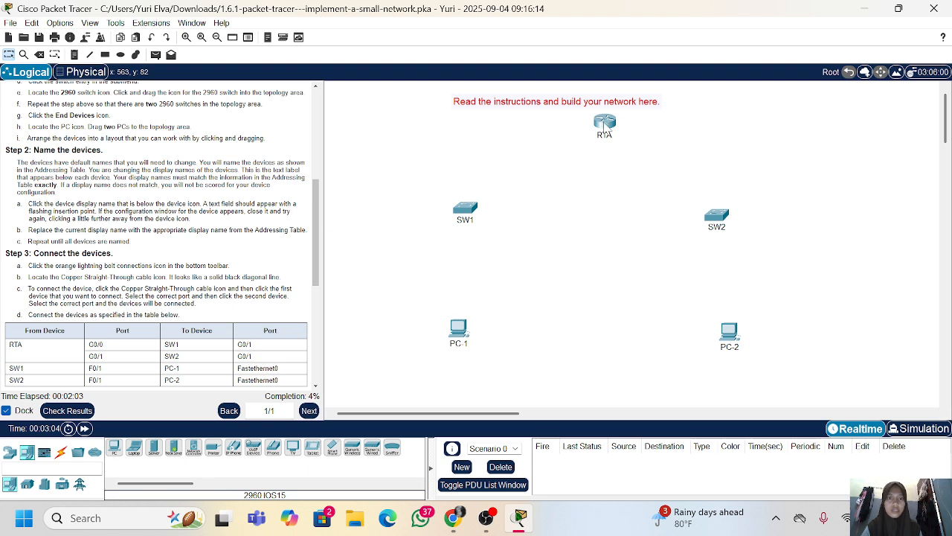
drag(606, 125, 594, 130)
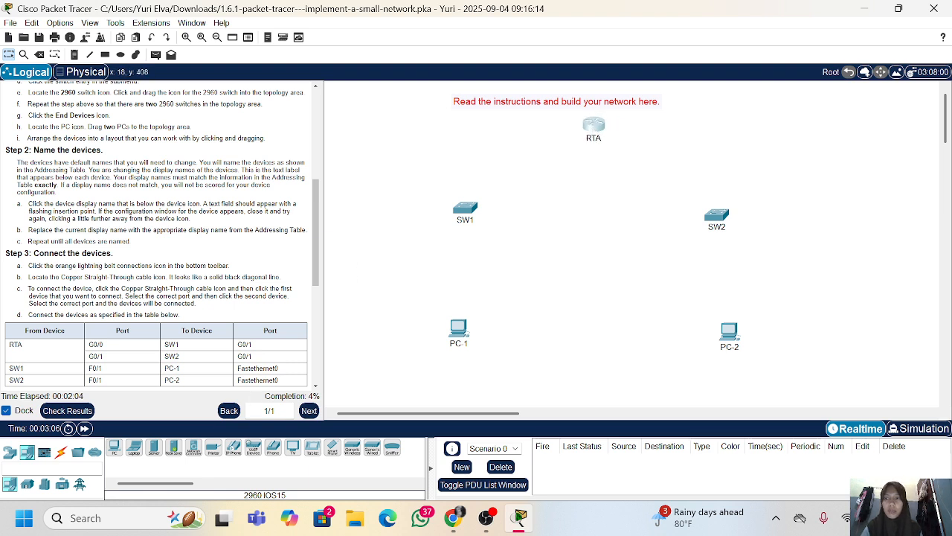
click(61, 456)
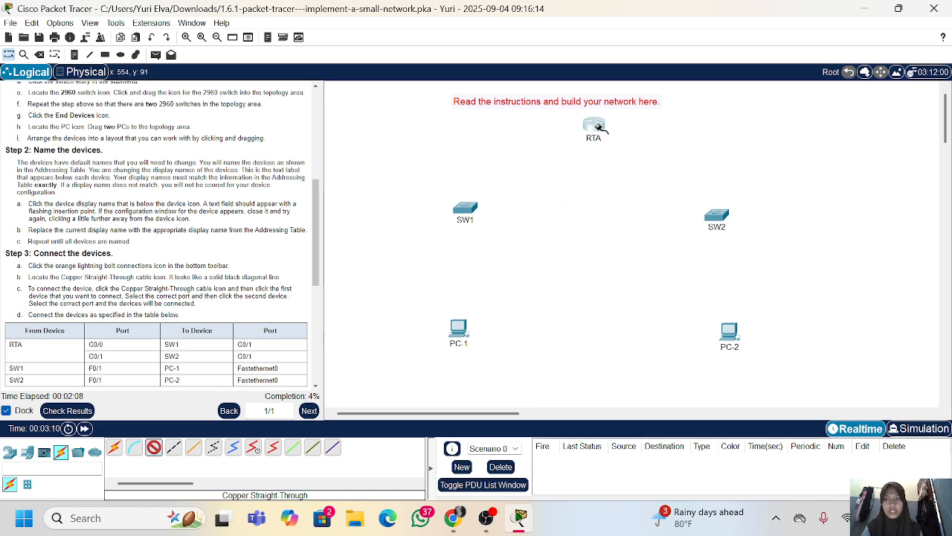
scroll(110, 343, down, 2)
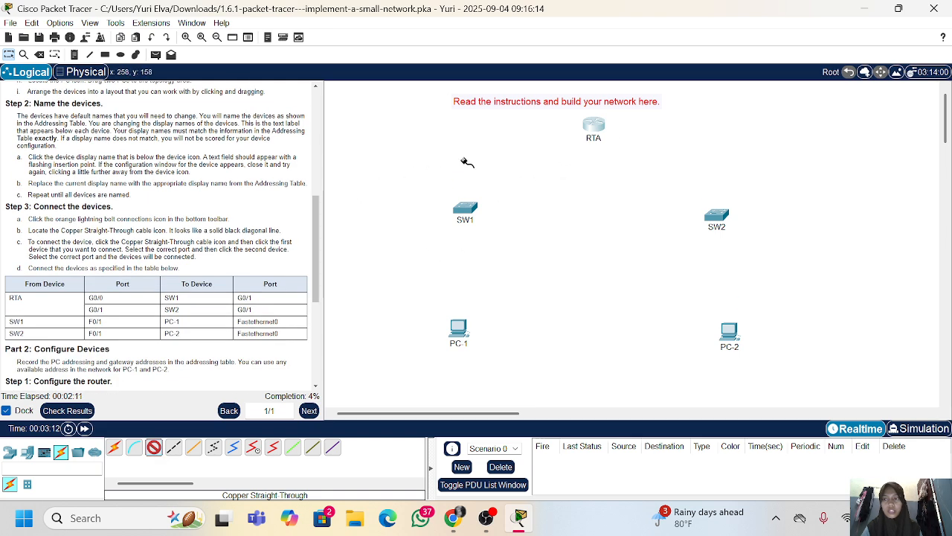
click(596, 126)
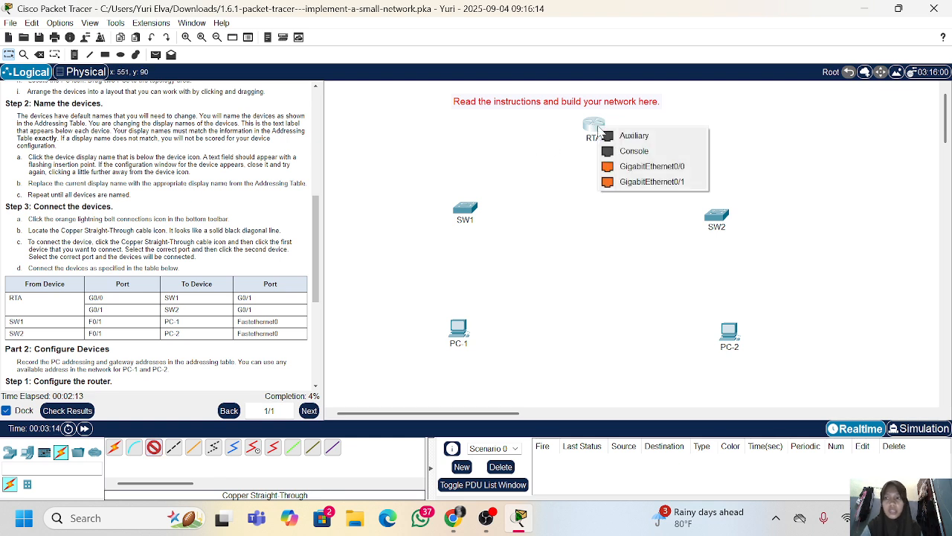
click(653, 166)
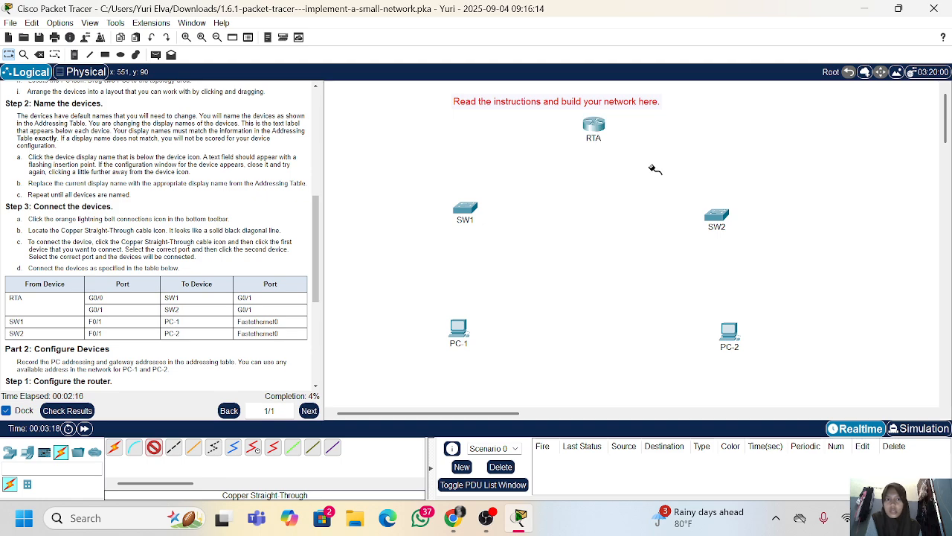
click(466, 213)
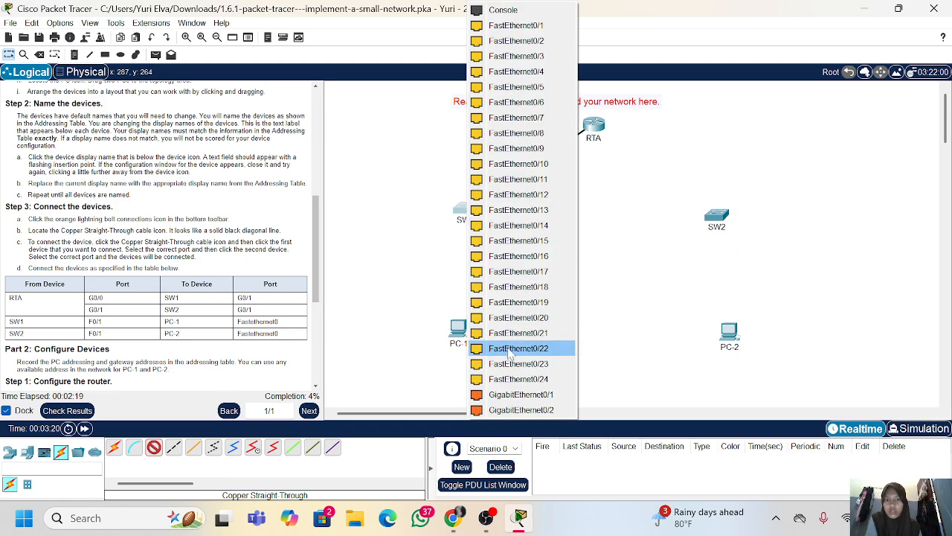
click(507, 395)
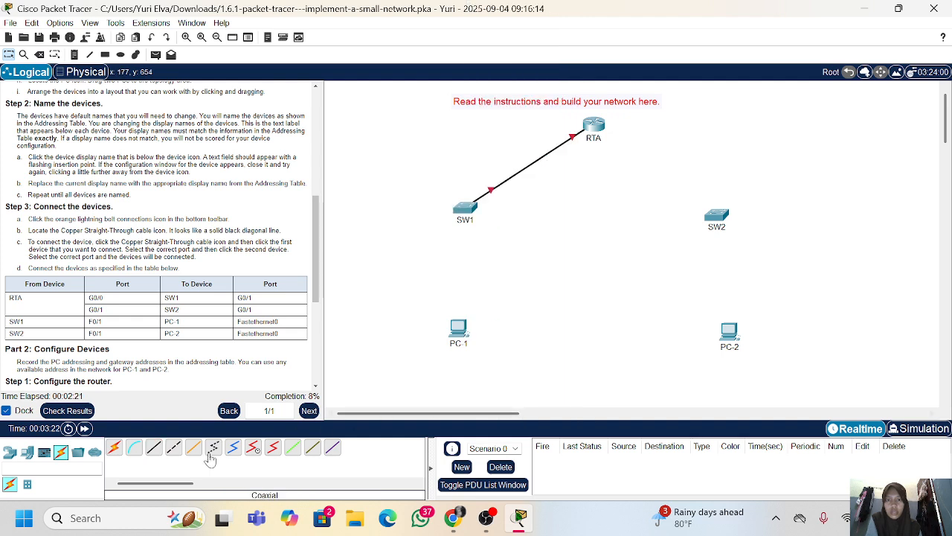
Connect RTA's GigabitEthernet0/1 port to SW2's GigabitEthernet0/1 port with a Copper Straight-Through cable
click(153, 449)
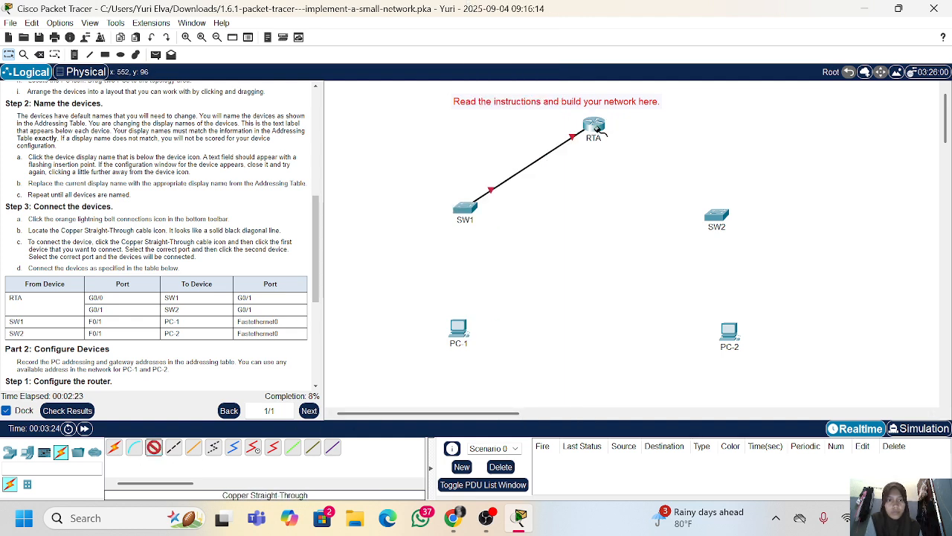
click(594, 125)
click(652, 169)
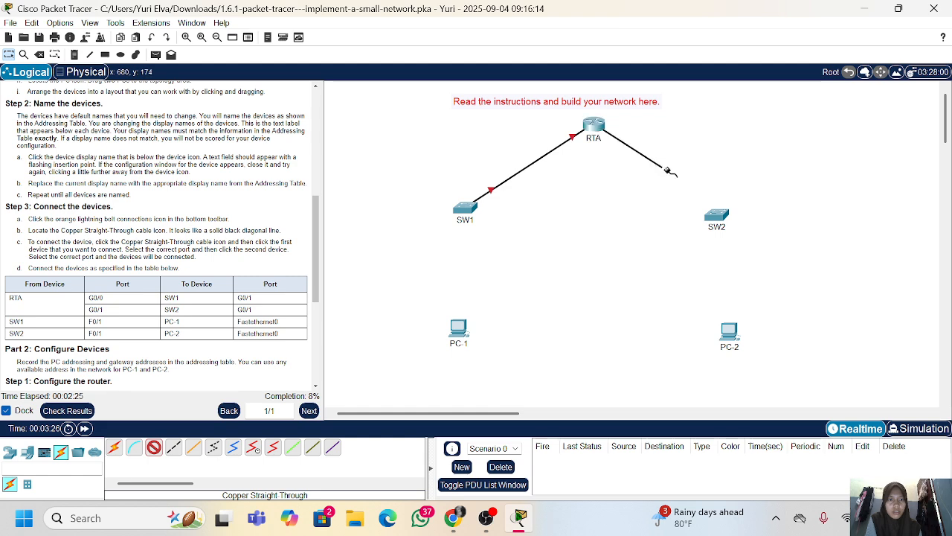
click(726, 216)
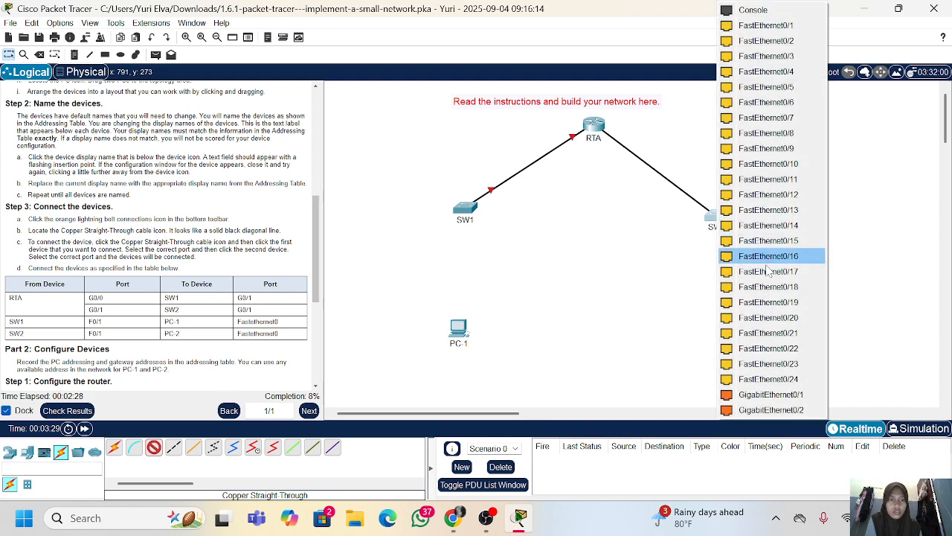
click(774, 394)
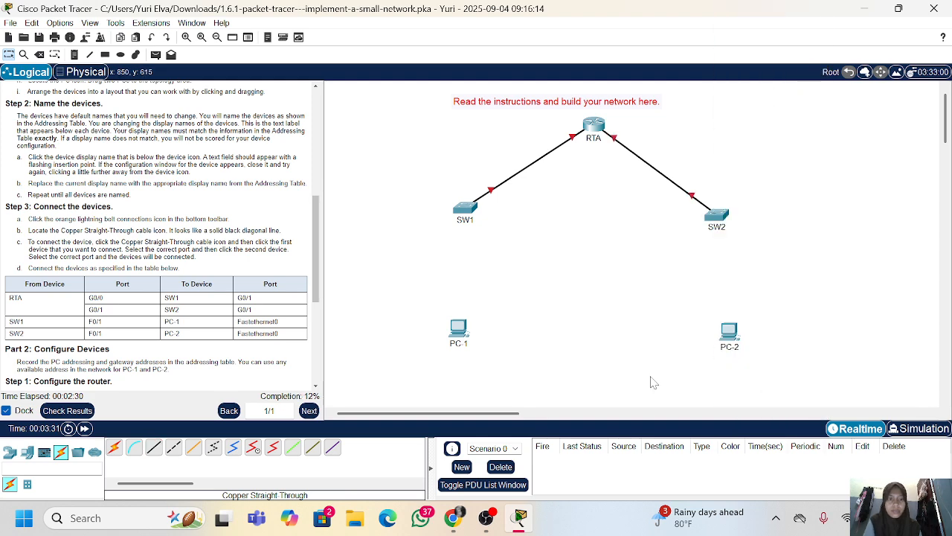
Connect SW1's FastEthernet0/1 port to PC-1's FastEthernet0 port with a Copper Straight-Through cable
click(154, 447)
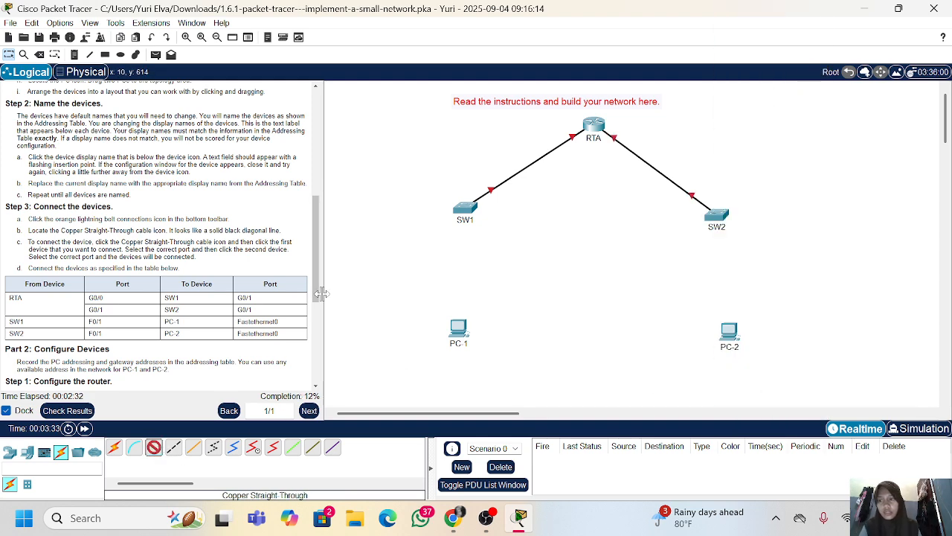
click(469, 217)
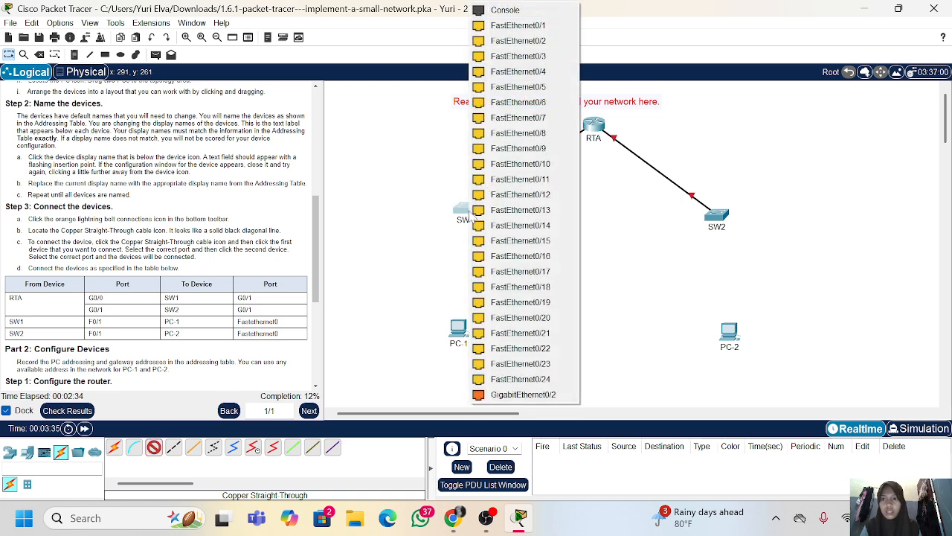
click(539, 30)
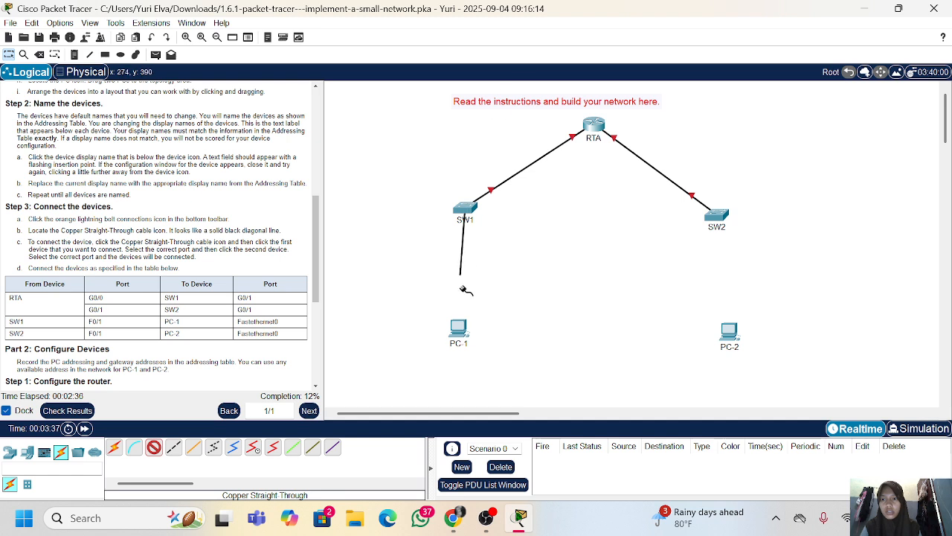
click(461, 330)
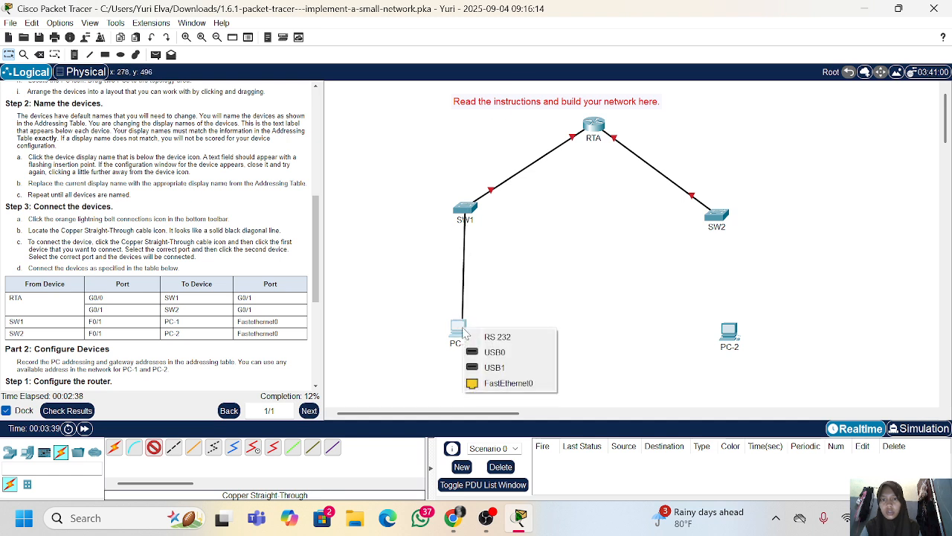
click(509, 382)
Connect SW2's FastEthernet0/1 port to PC-2's FastEthernet0 port with a Copper Straight-Through cable
click(154, 449)
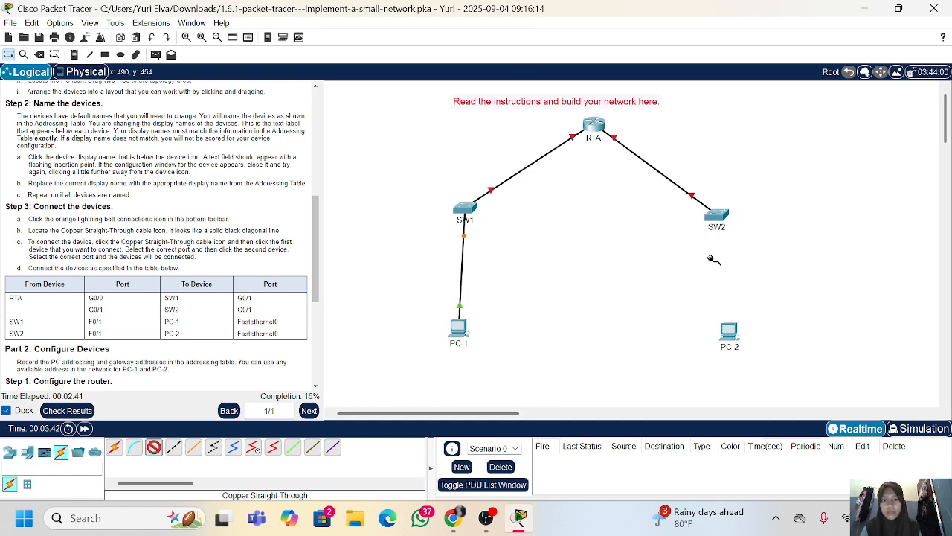
click(719, 216)
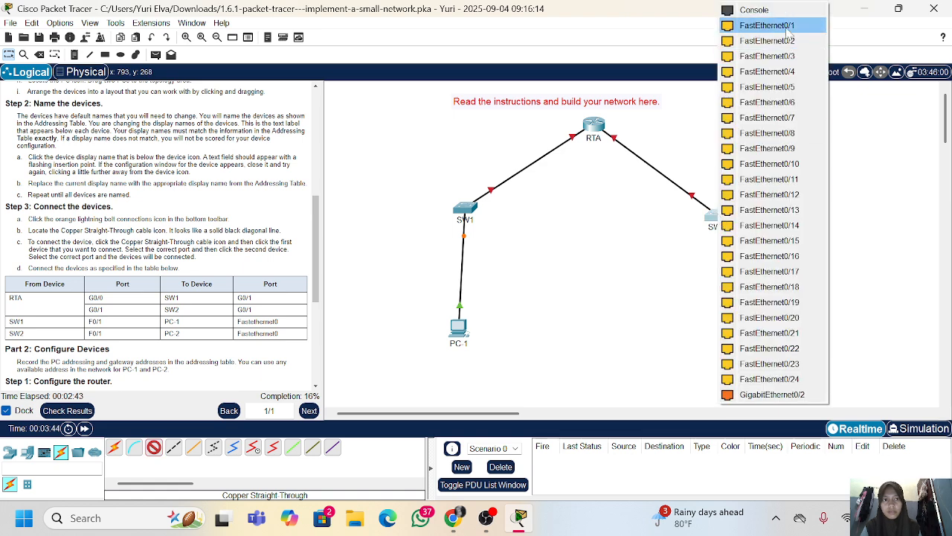
click(787, 27)
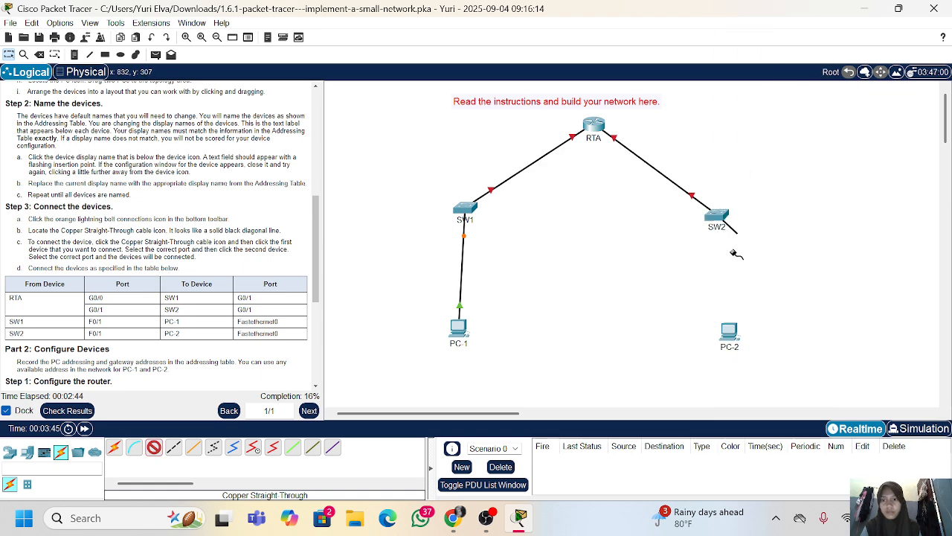
click(732, 334)
click(757, 388)
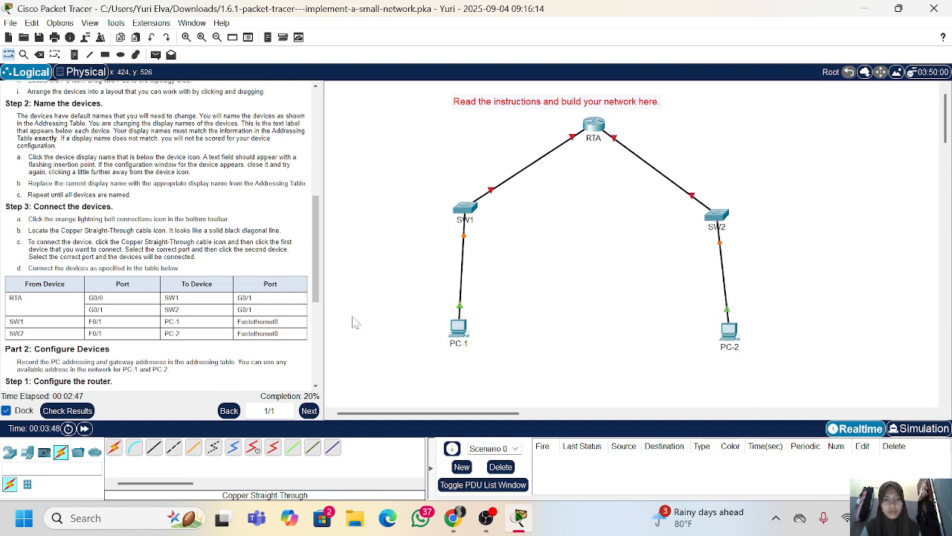
Open RTA's command line interface, keep its window on top and start the console session
scroll(178, 311, down, 5)
scroll(179, 311, down, 1)
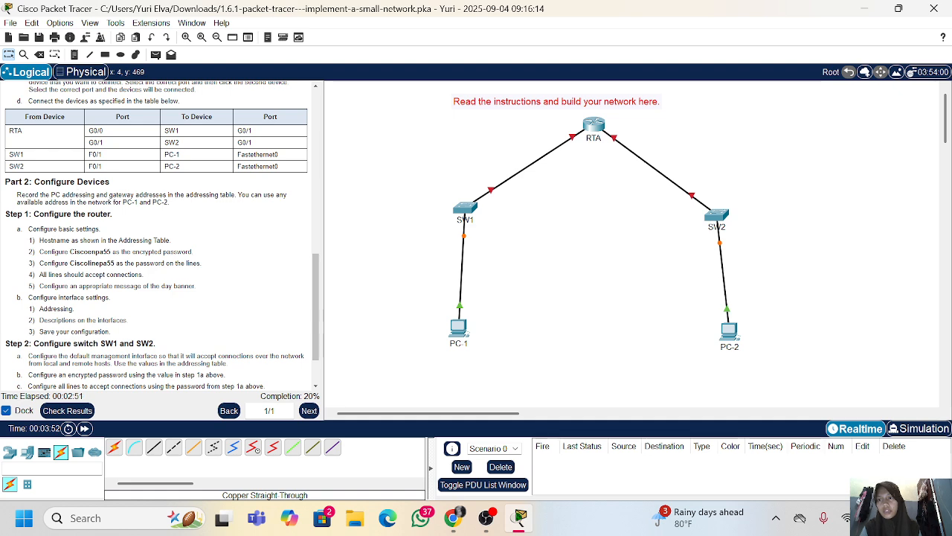
scroll(149, 223, down, 3)
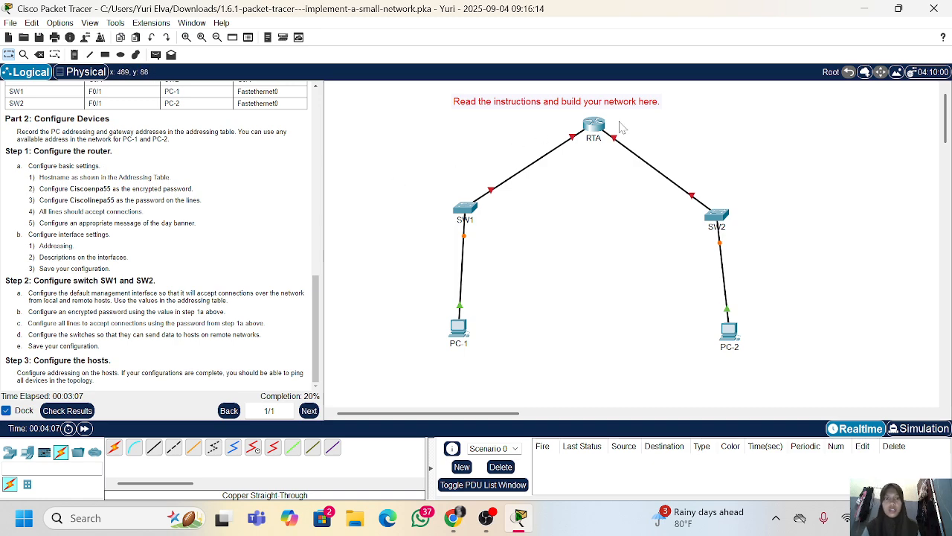
click(593, 128)
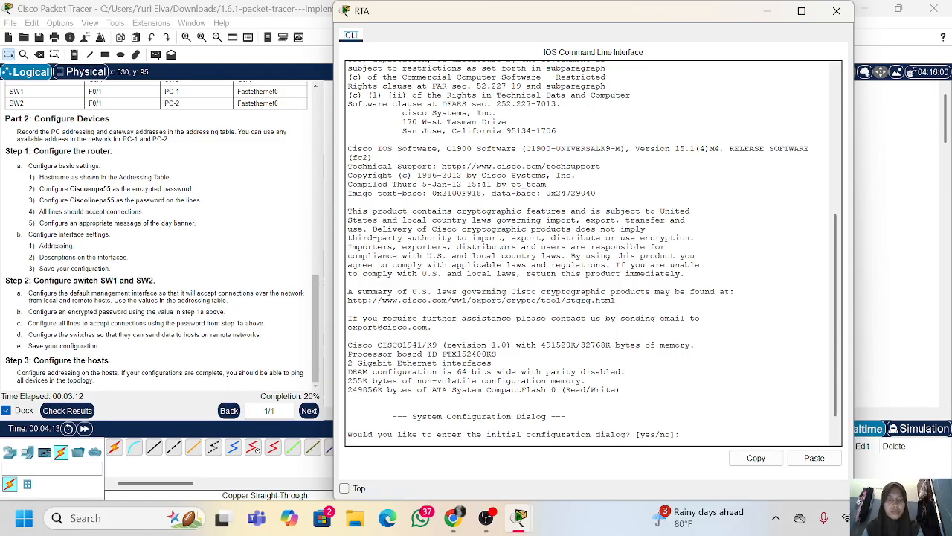
click(359, 491)
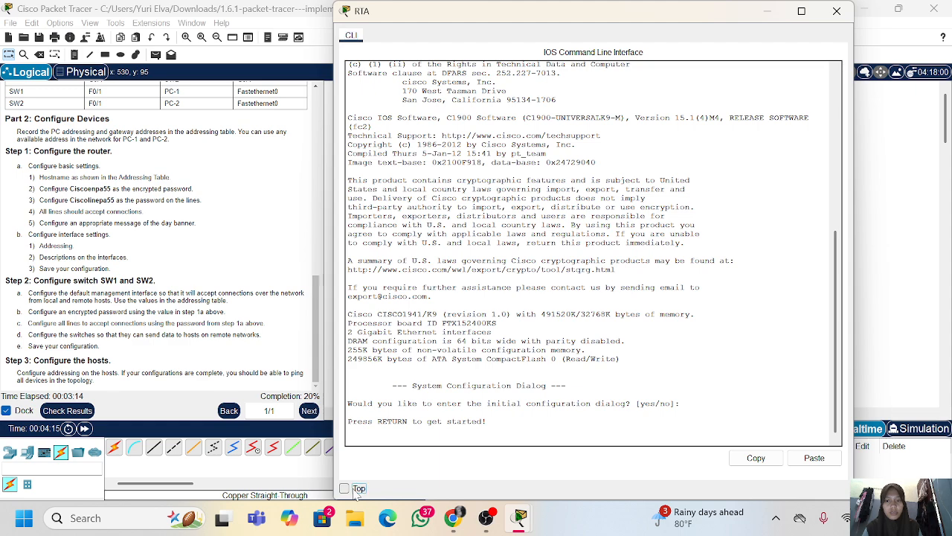
key(Return)
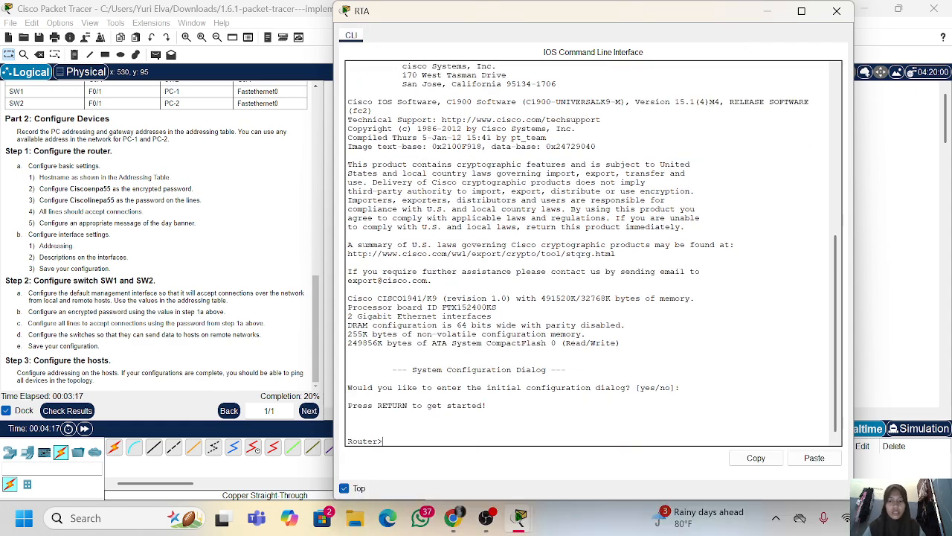
Enter privileged EXEC mode and global configuration mode on RTA with en and conf t
text(EN)
key(Return)
text(c)
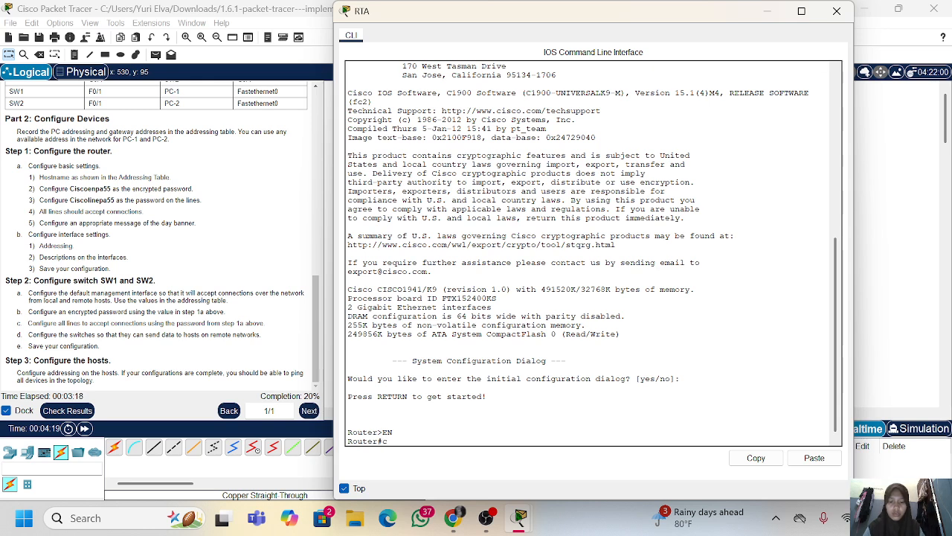
text(onf t)
key(Return)
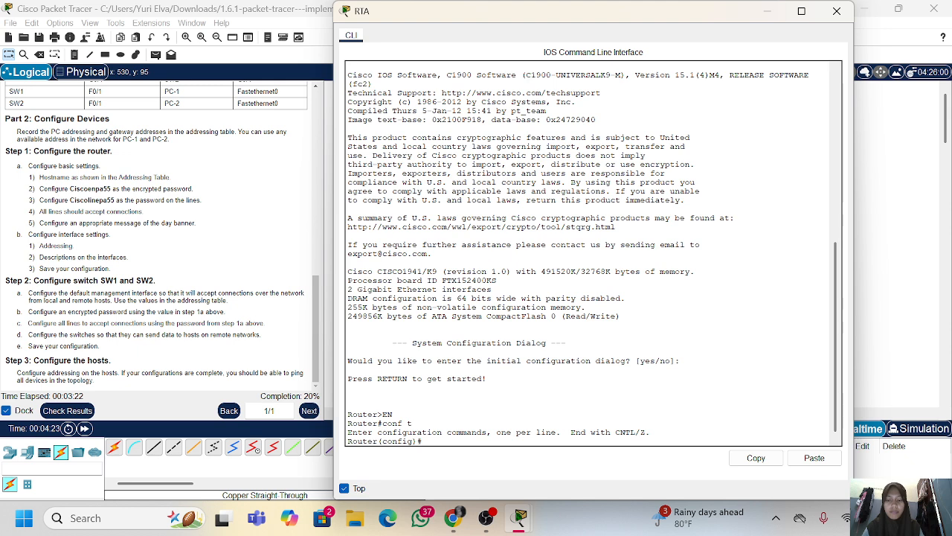
Set the router's hostname to RTA
text(hostnma)
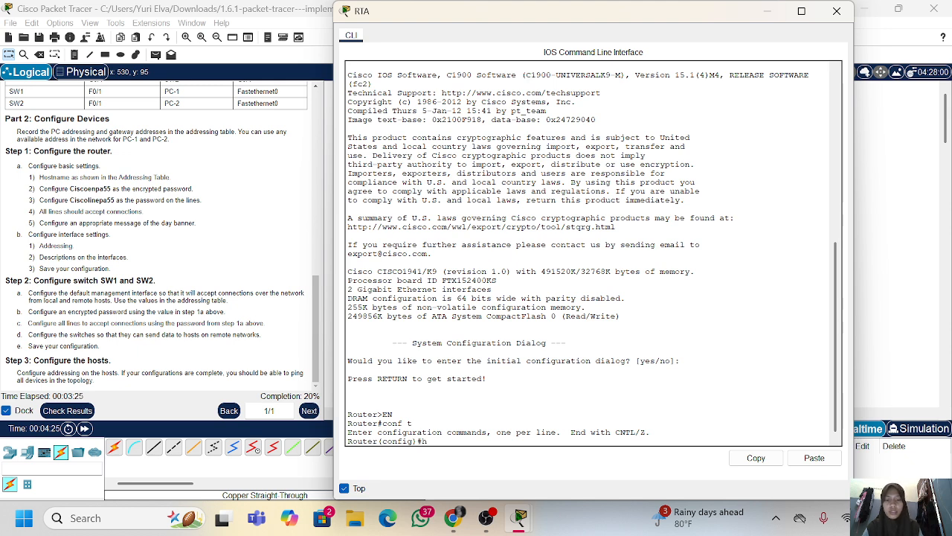
key(BackSpace)
key(BackSpace)
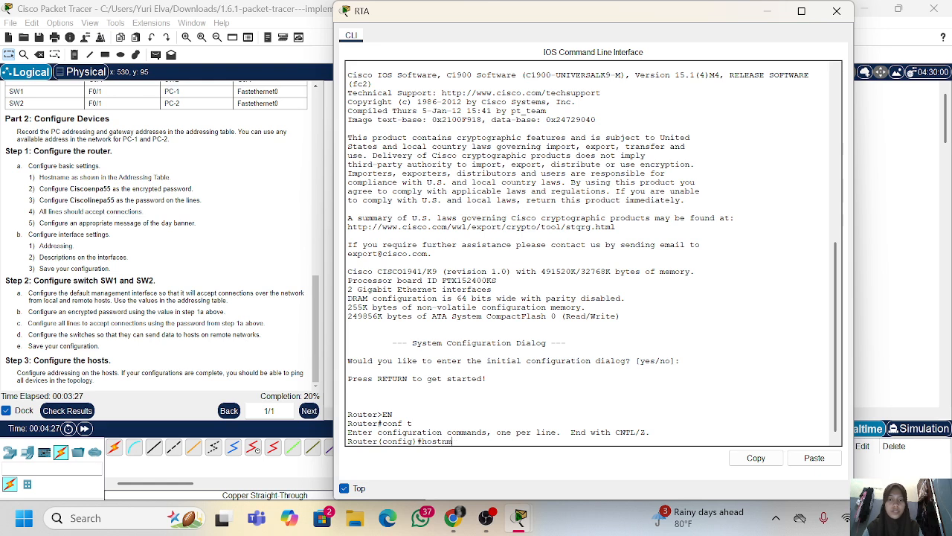
text(amr)
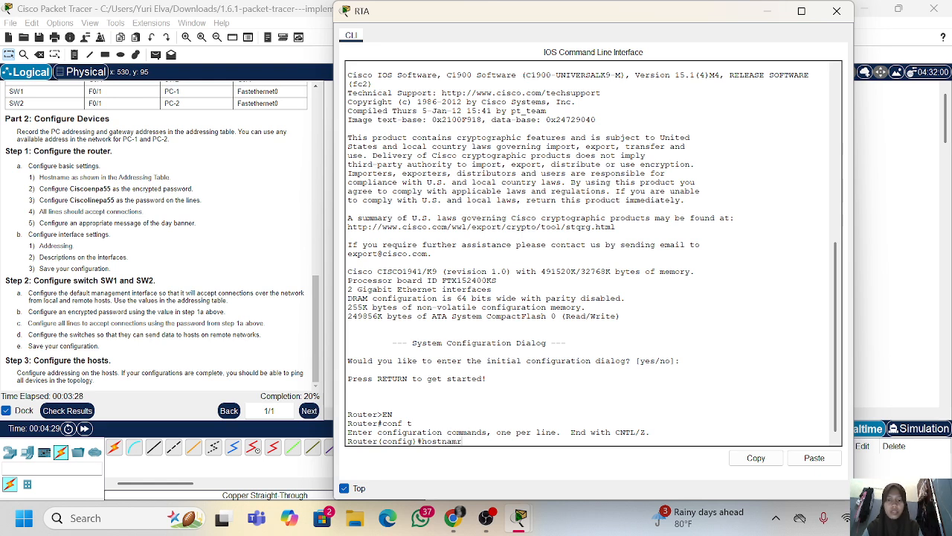
key(BackSpace)
text(e)
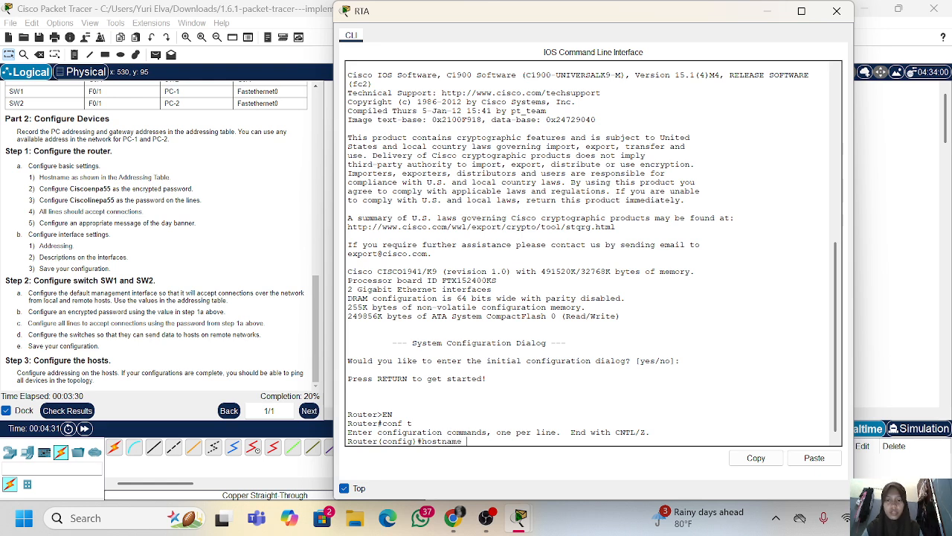
text( RTA)
key(Return)
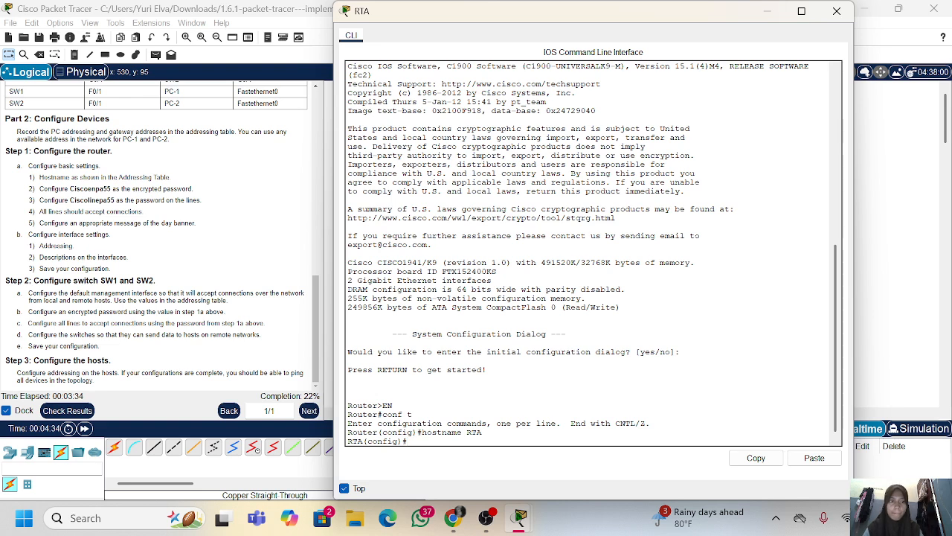
Configure RTA's enable secret with the encrypted password copied from the router instructions
text(enable)
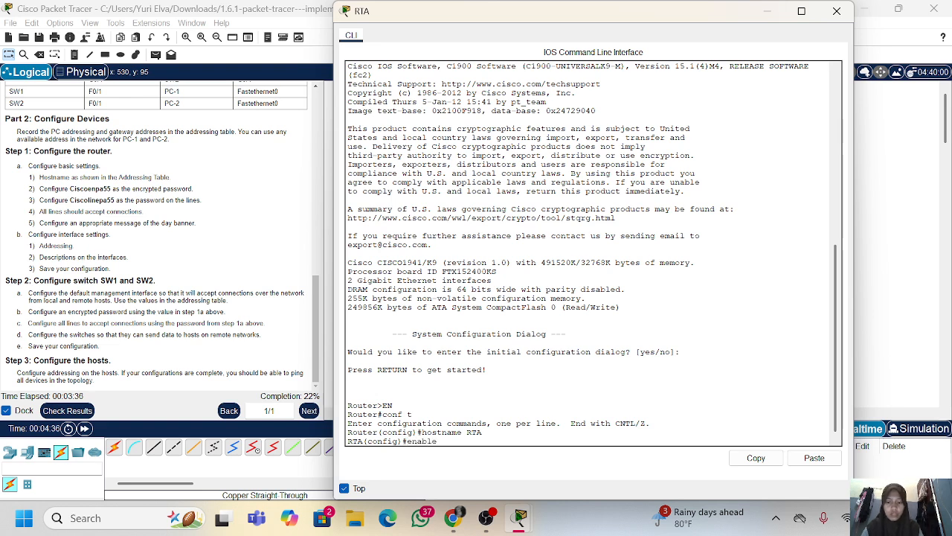
text( secret)
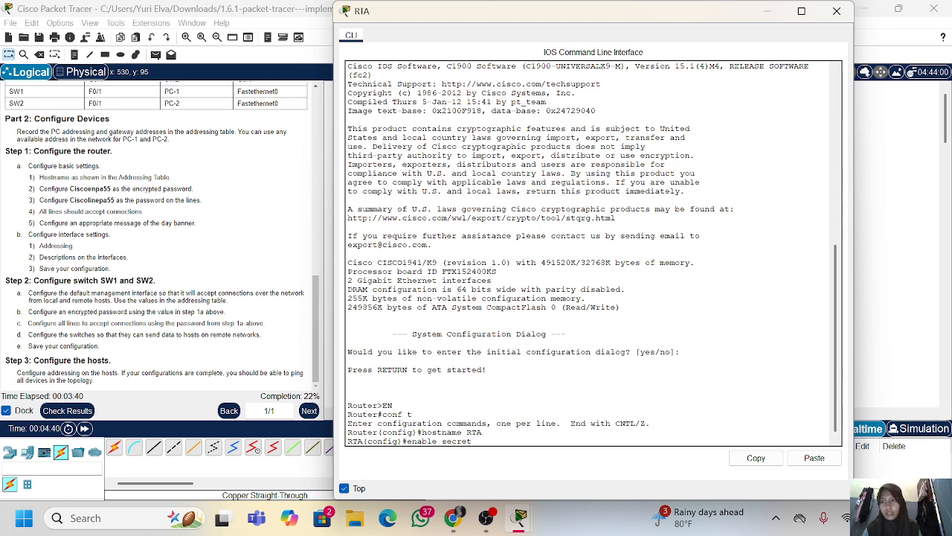
drag(112, 189, 68, 189)
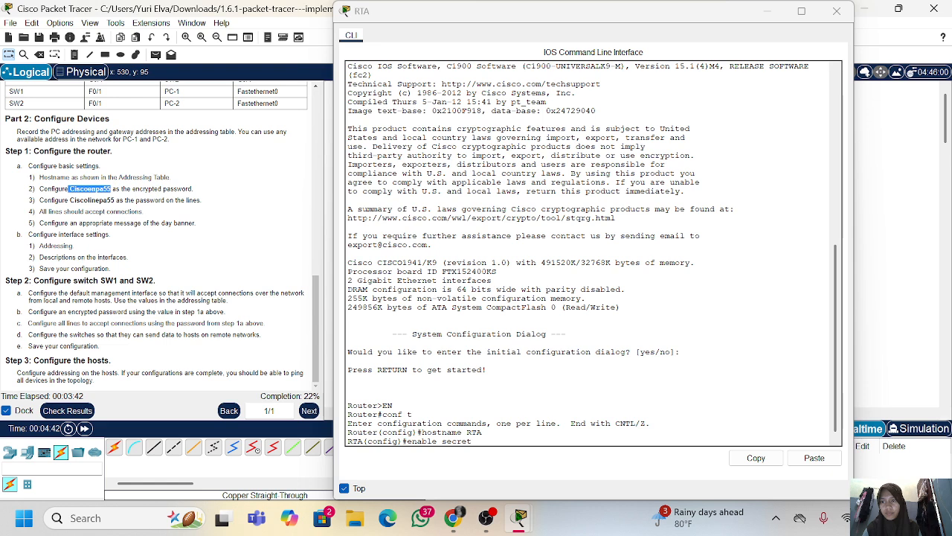
right_click(68, 189)
click(89, 196)
right_click(404, 257)
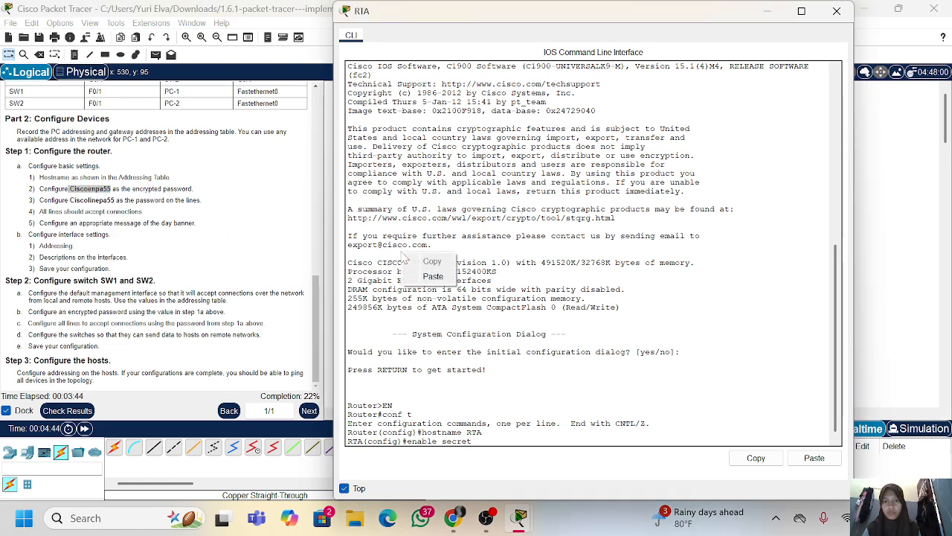
click(433, 276)
key(Return)
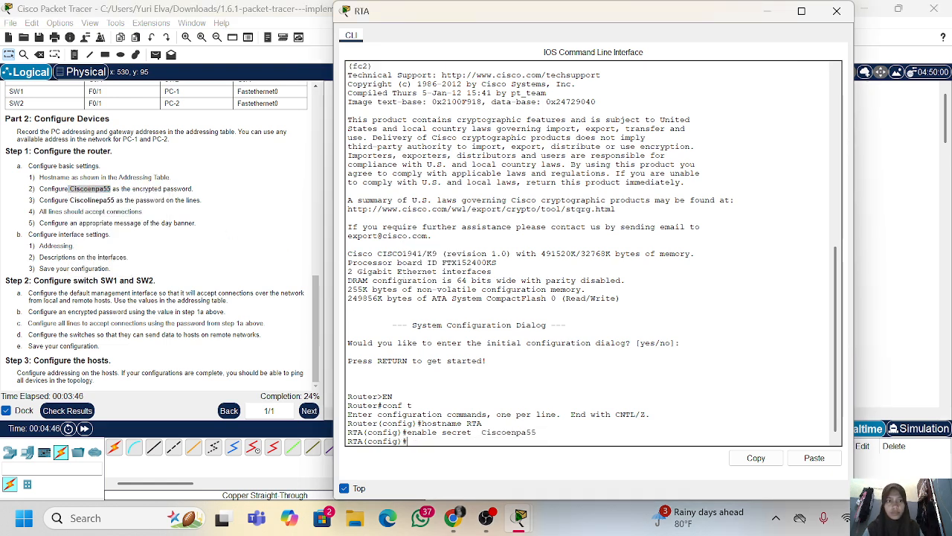
Enter configuration of console line 0 on RTA and set its password to the line password copied from the instructions
text(line)
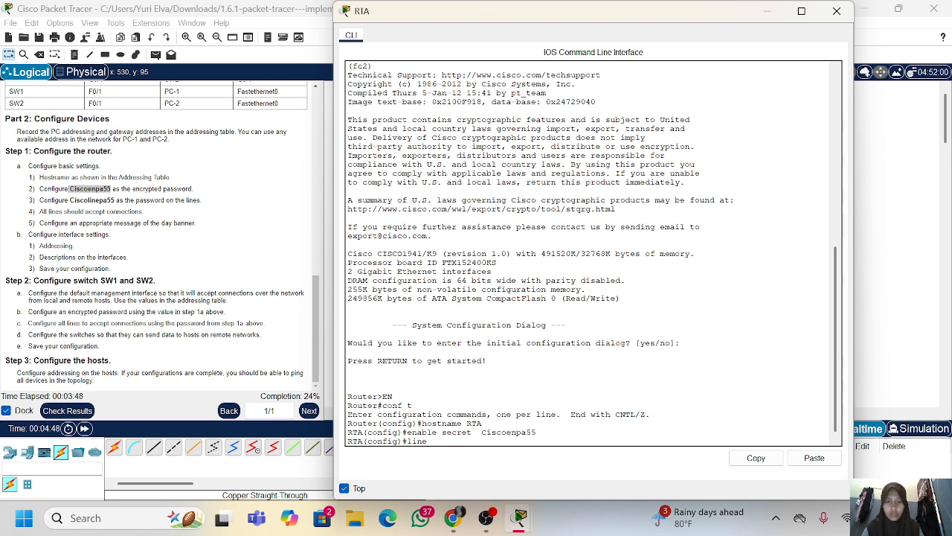
text( con 0)
key(Return)
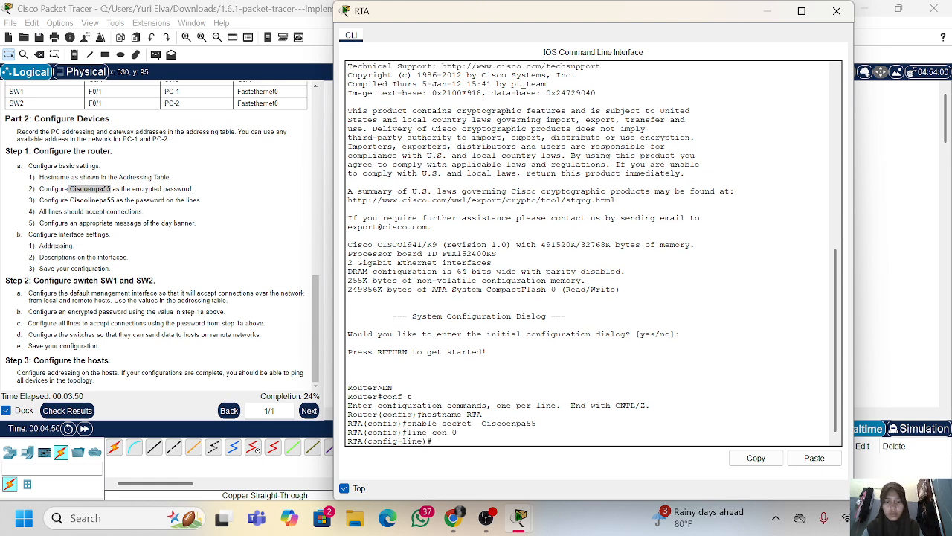
text(pass)
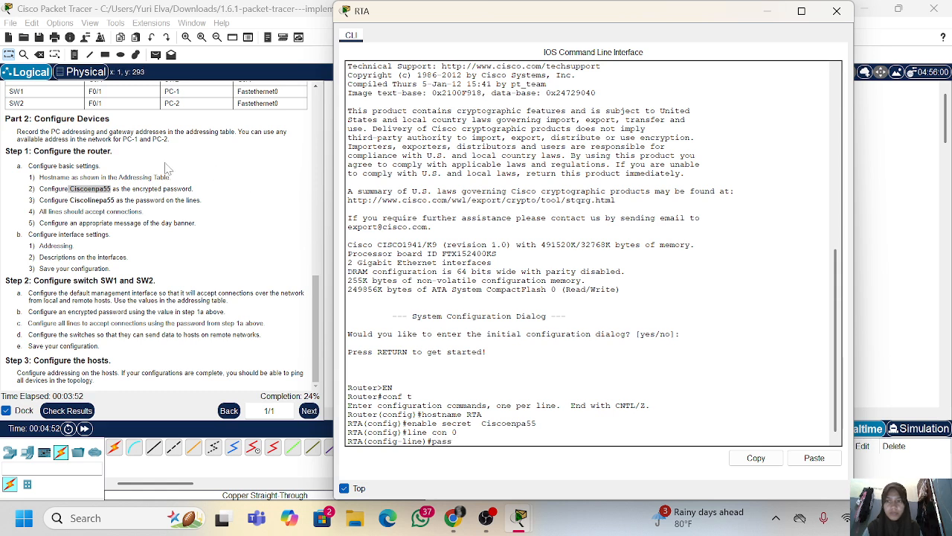
drag(116, 200, 70, 200)
right_click(85, 201)
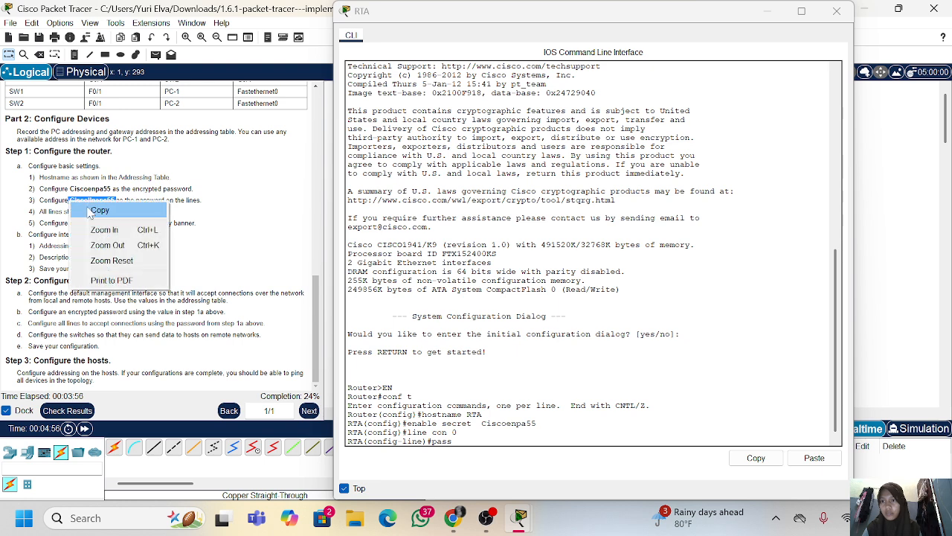
click(90, 212)
click(427, 307)
right_click(428, 307)
click(450, 328)
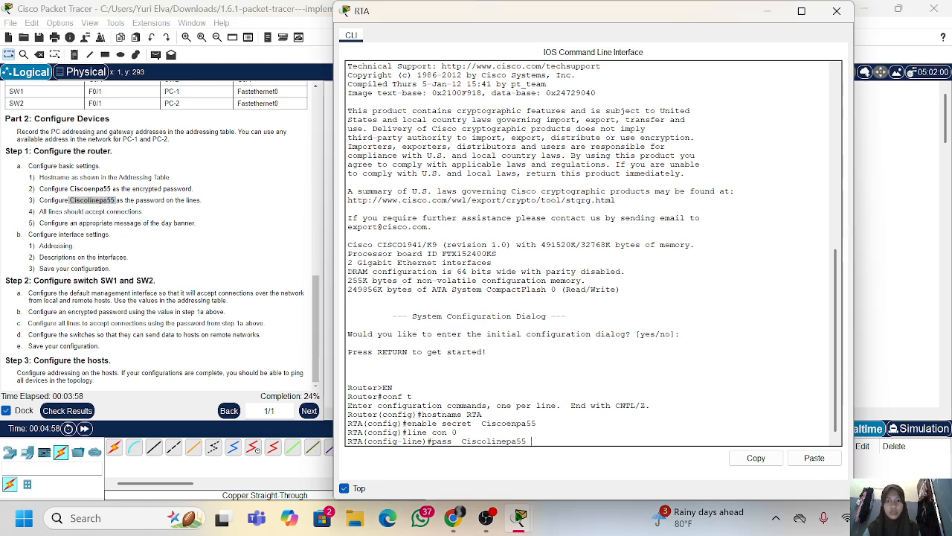
key(Return)
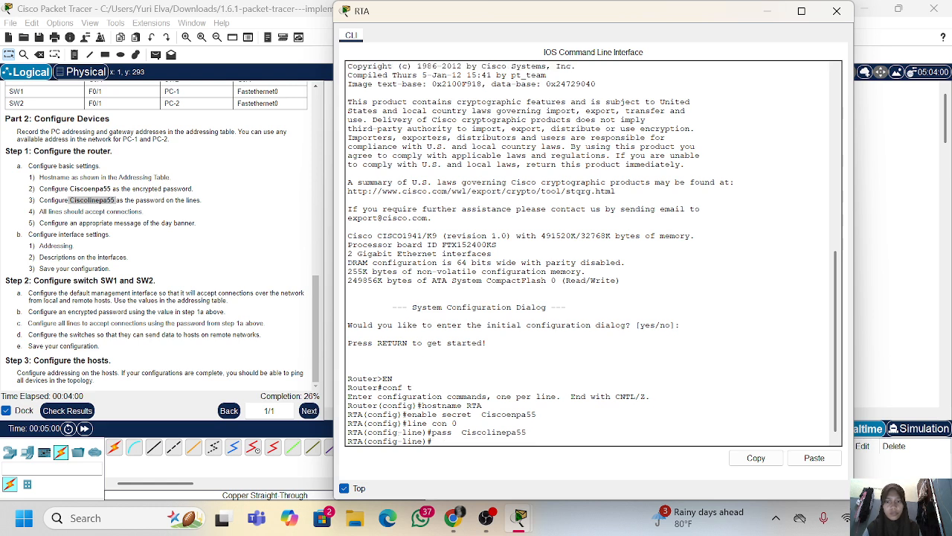
Enable login on RTA's console line and return to global configuration mode
text(login)
key(Return)
text(e)
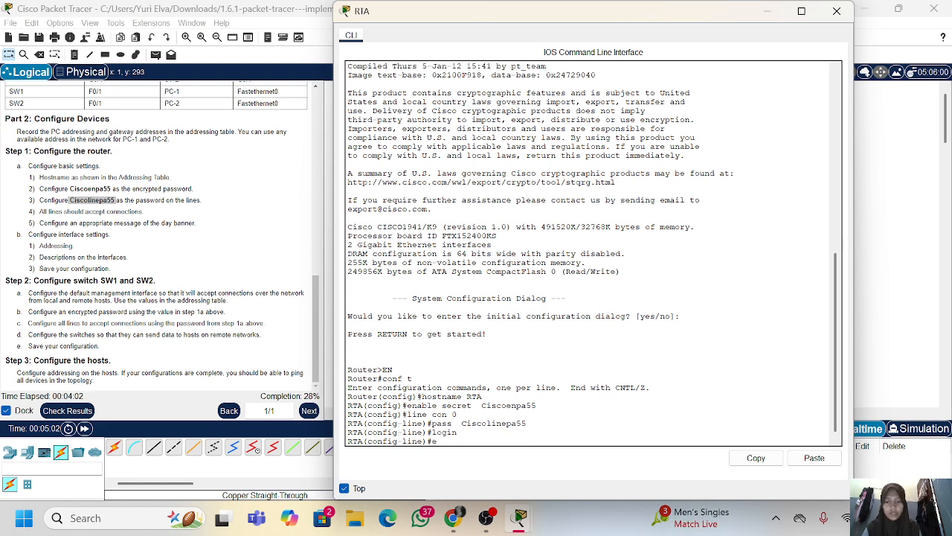
text(xit)
key(Return)
key(Return)
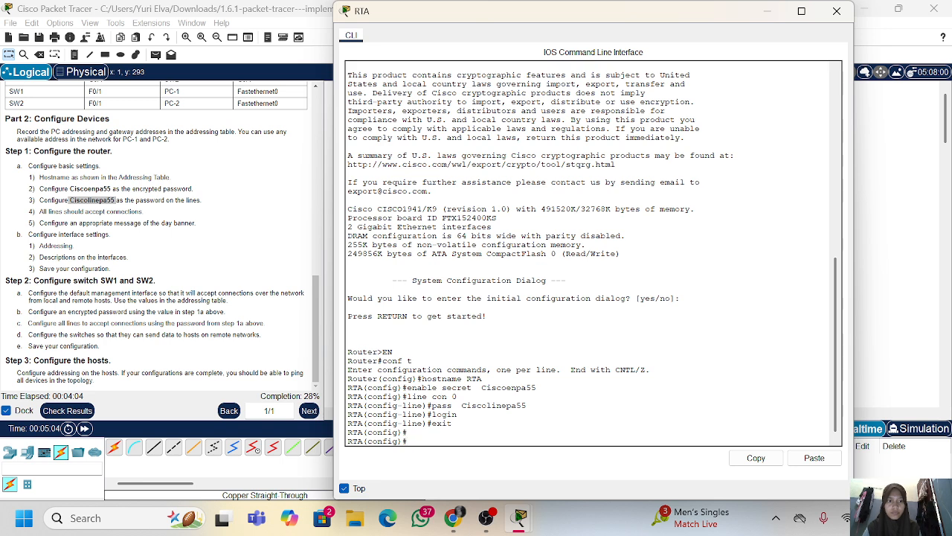
Enter configuration of vty lines 0 4 on RTA and set their password by reusing the console line's password command
text(line vty)
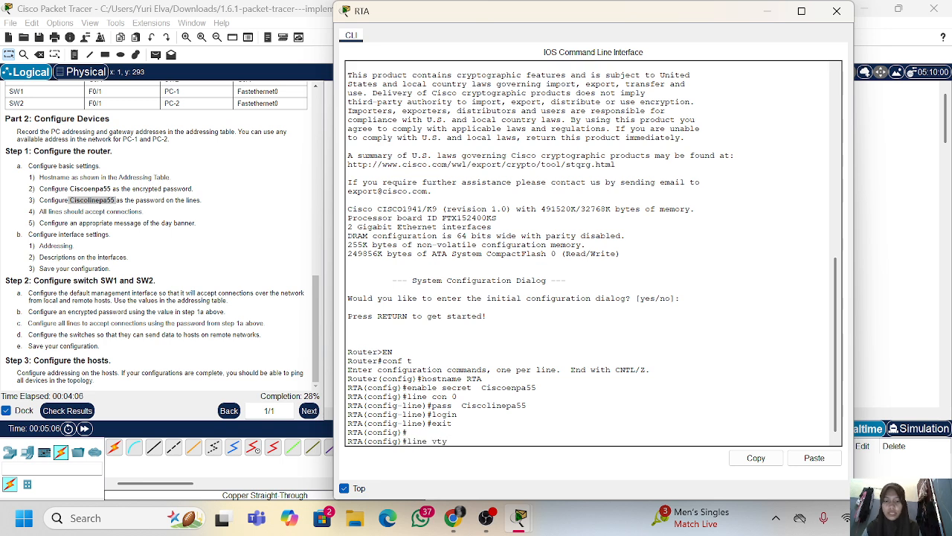
text( 0 4)
key(Return)
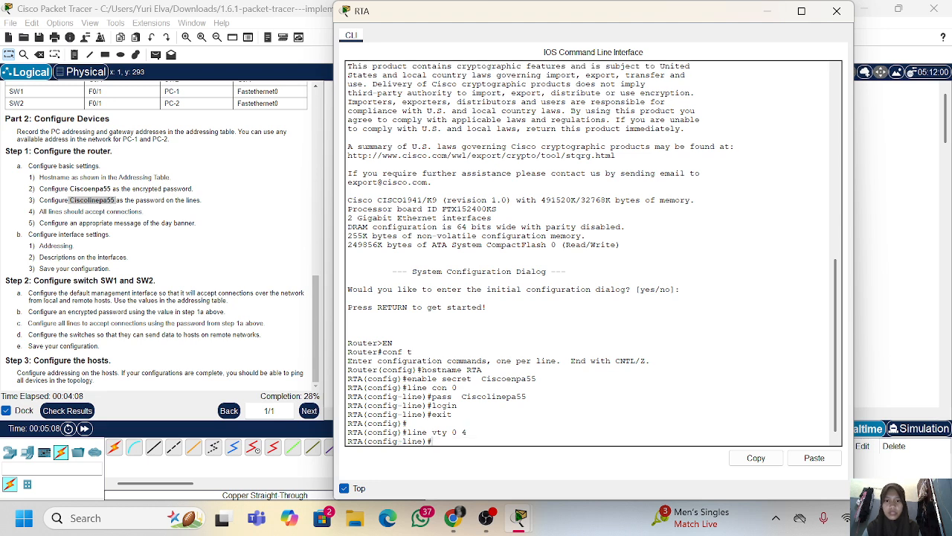
drag(527, 396, 431, 397)
right_click(434, 399)
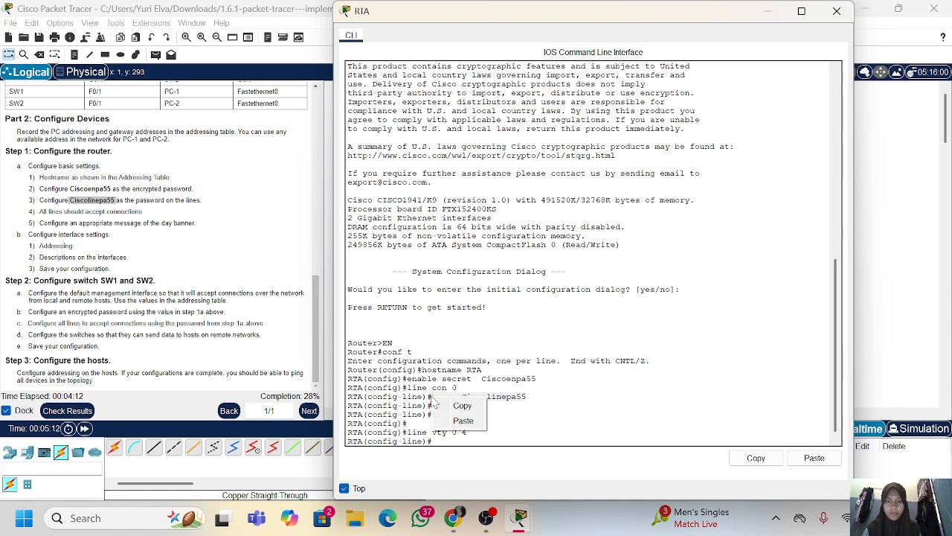
click(461, 404)
right_click(449, 412)
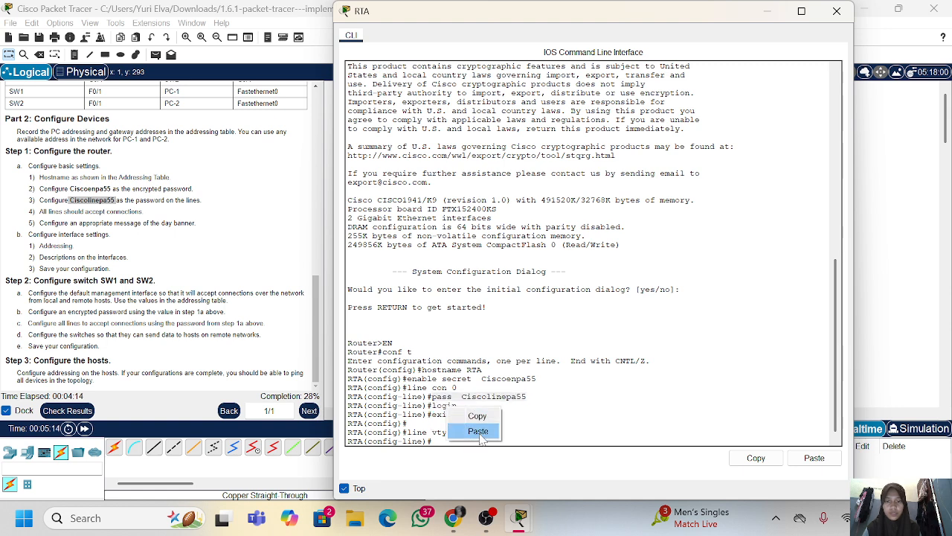
click(478, 432)
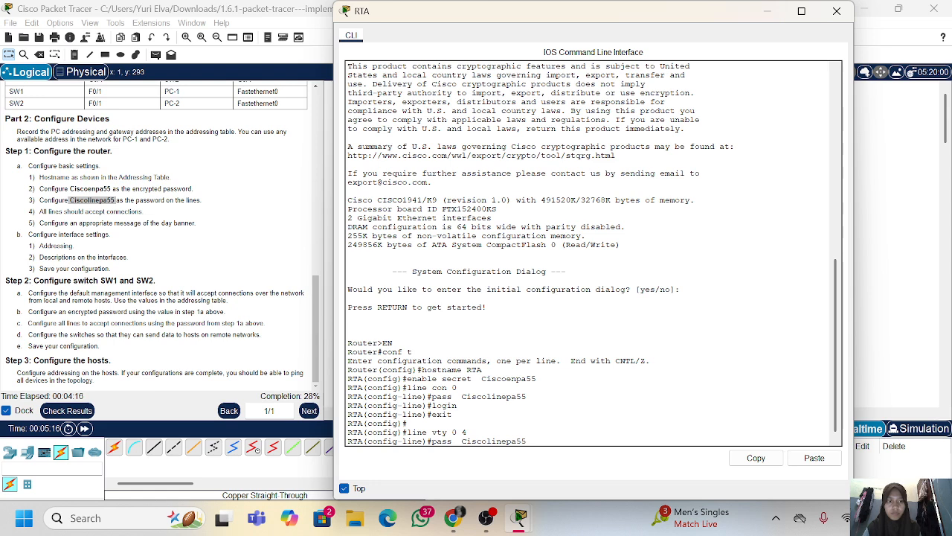
key(Return)
Enable login on RTA's vty lines and exit to global configuration mode
text(login)
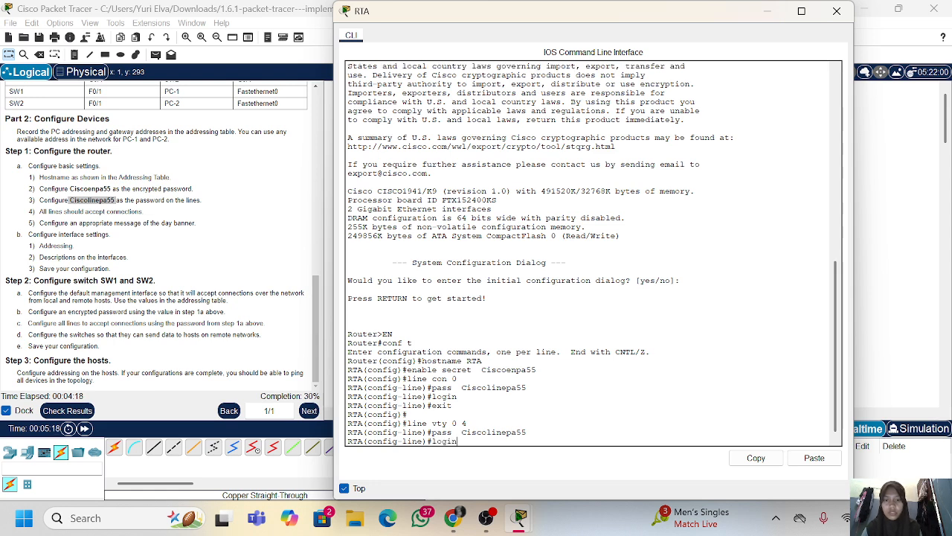
key(Return)
text(exit)
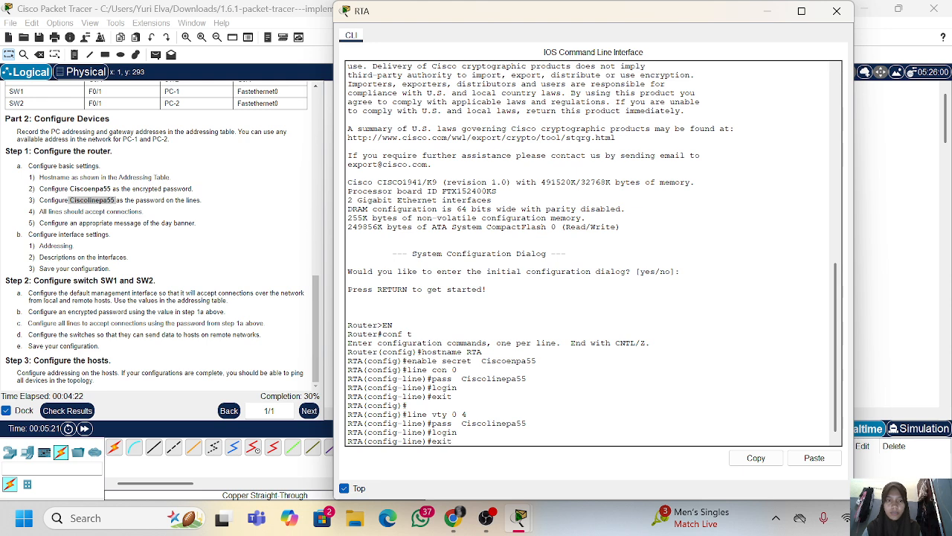
key(Return)
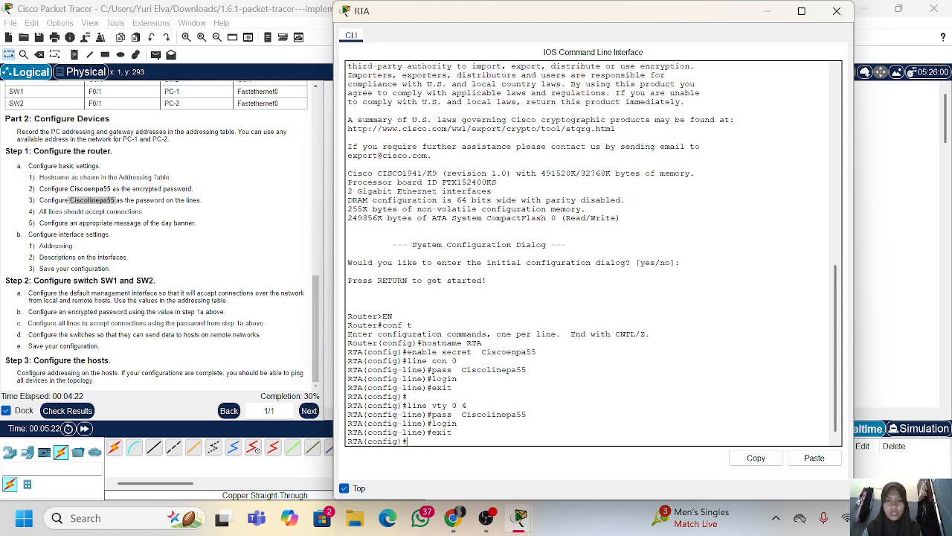
Turn on password encryption on RTA with the service password-encryption command
text(ser)
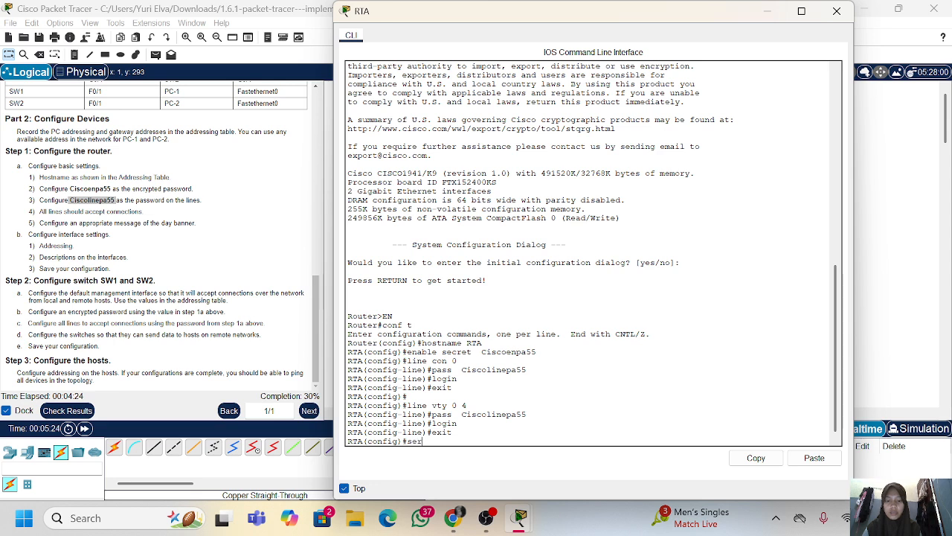
text(vice pa)
key(Tab)
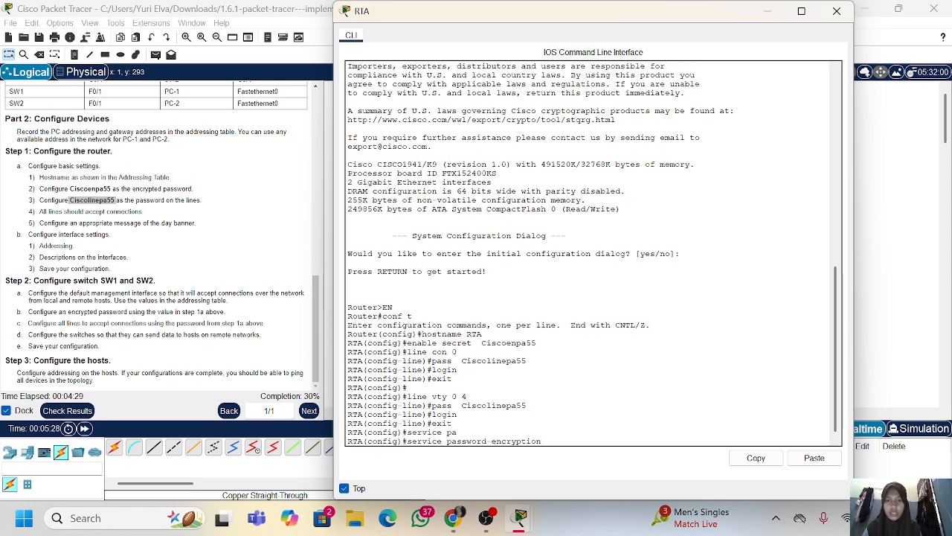
key(Return)
Set RTA's message-of-the-day banner to "Teknologi Rekayasa Internet"
text(banner mot)
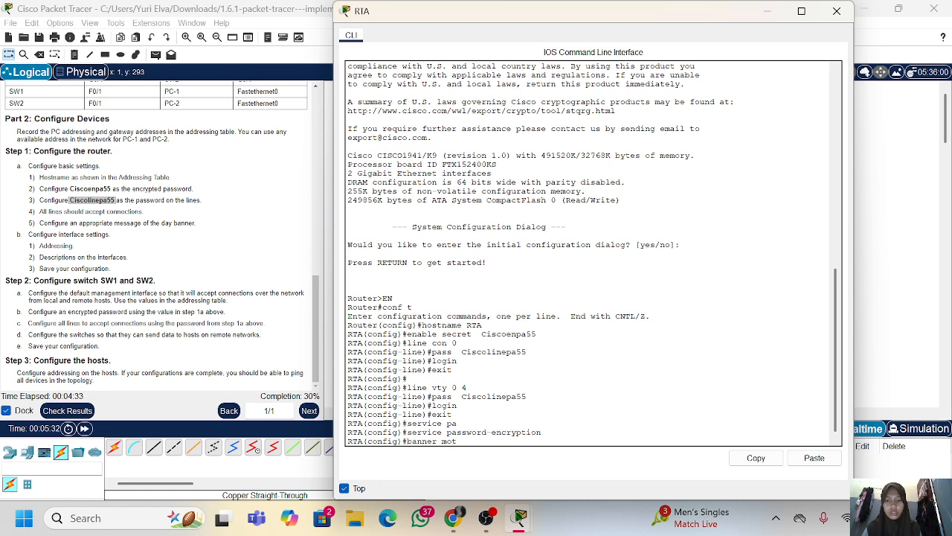
text(d ")
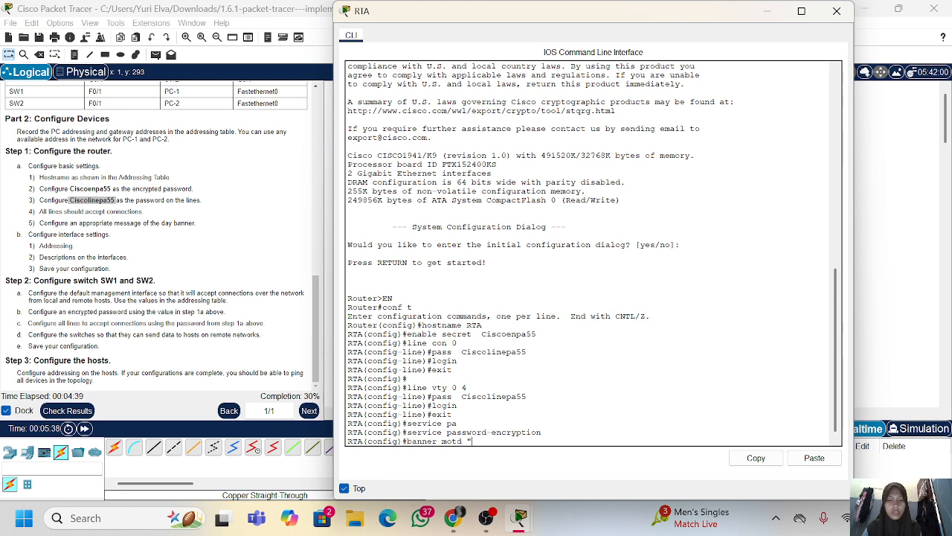
text(Tekno)
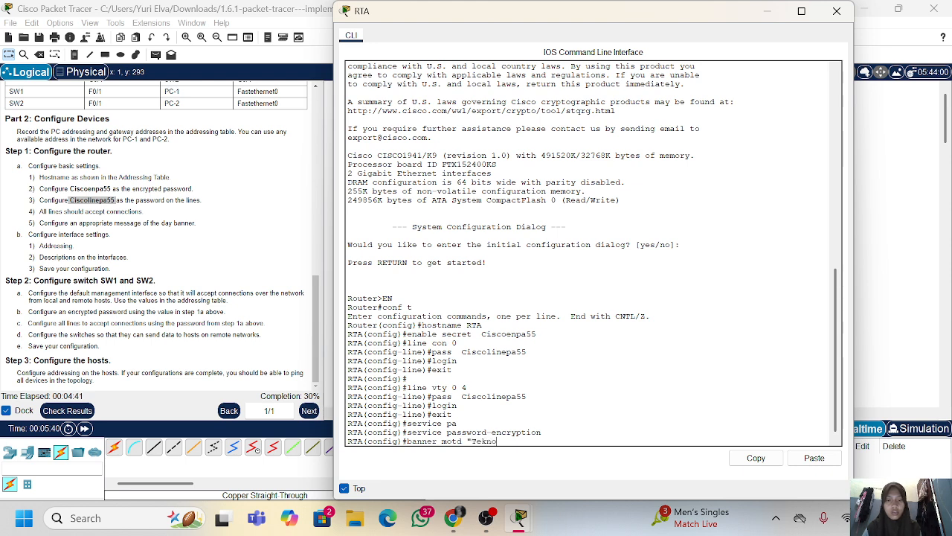
text(log)
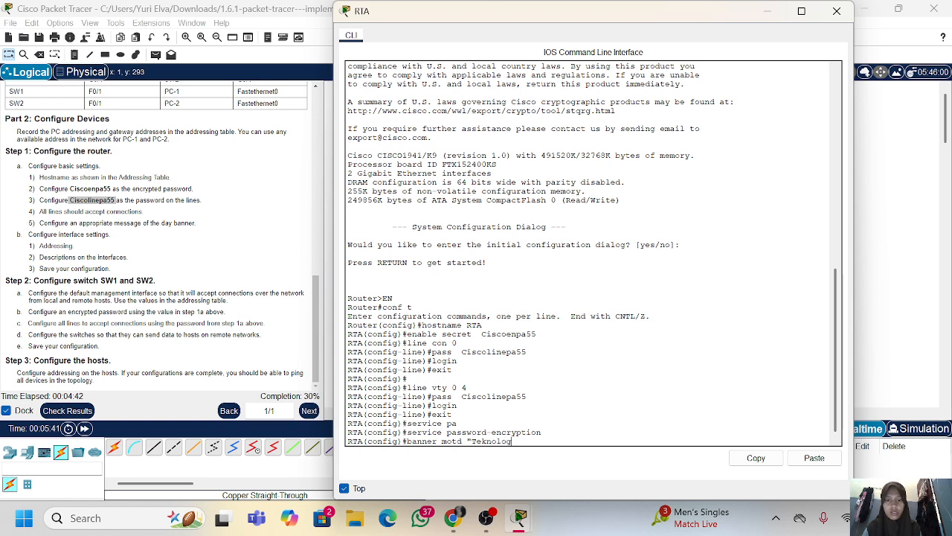
text(i Rekaya)
key(BackSpace)
text(s)
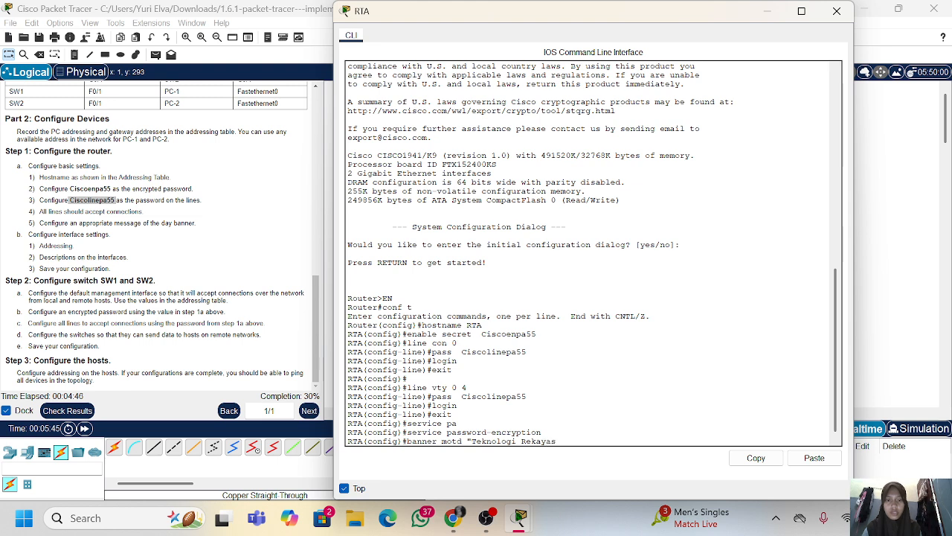
text(a Internet")
key(Return)
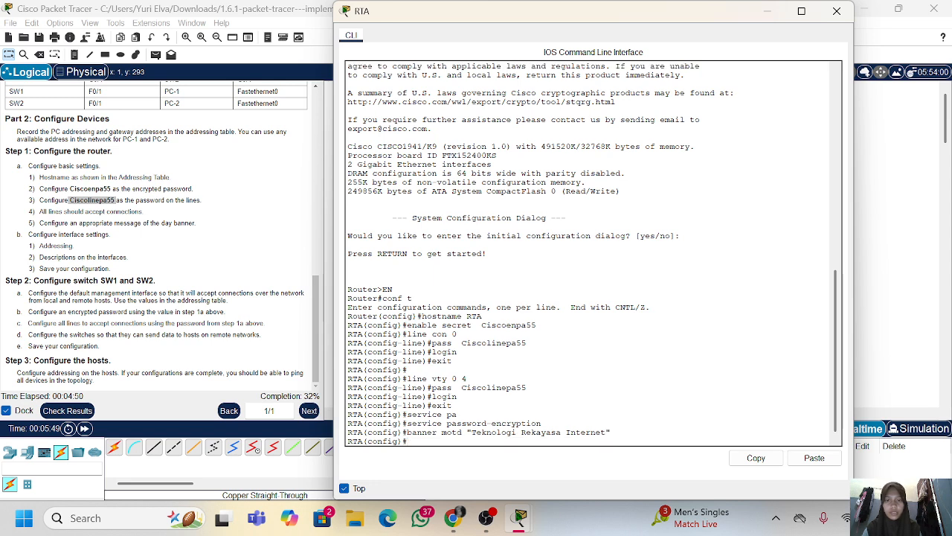
key(Return)
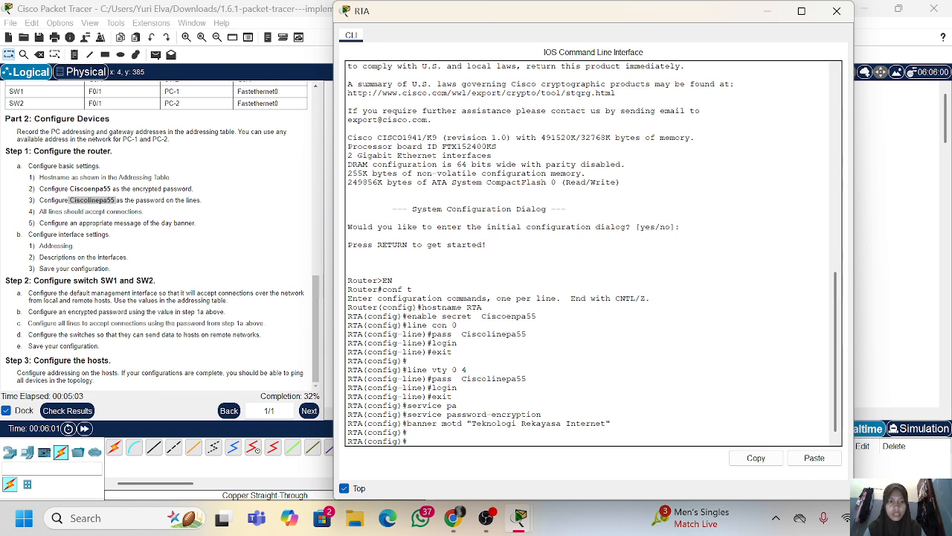
Enter interface g0/0 on RTA and assign it the addressing table's IP address 10.10.10.1 with mask 255.255.255.0
text(int)
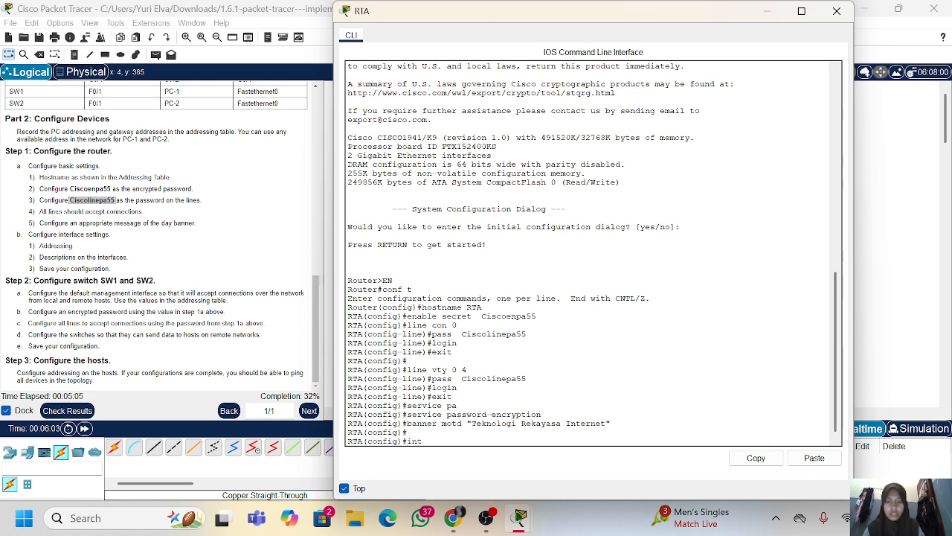
text( g0/0)
key(Return)
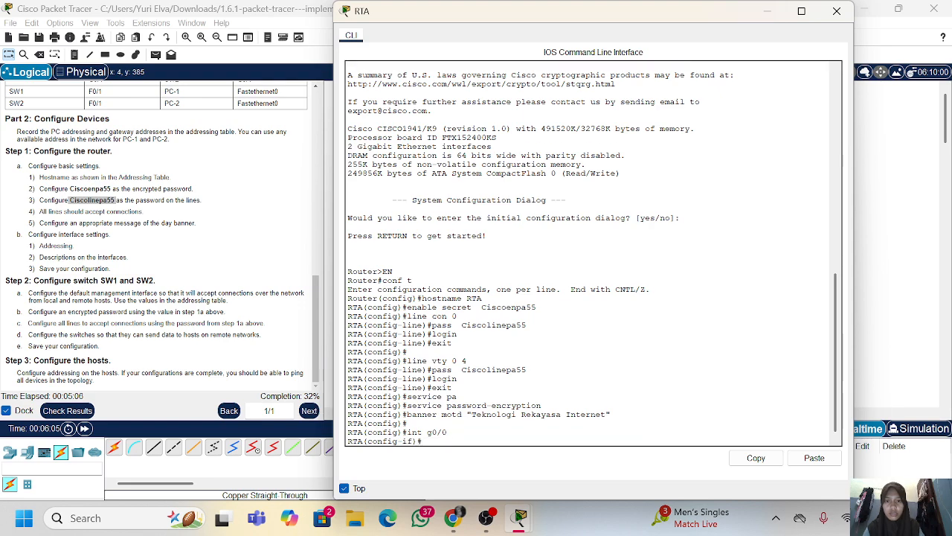
text(ip add)
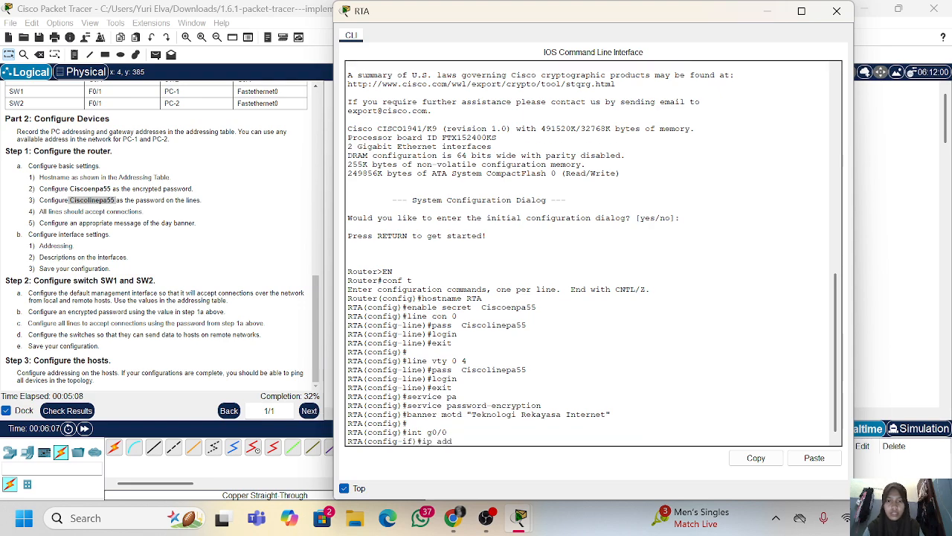
scroll(157, 238, up, 10)
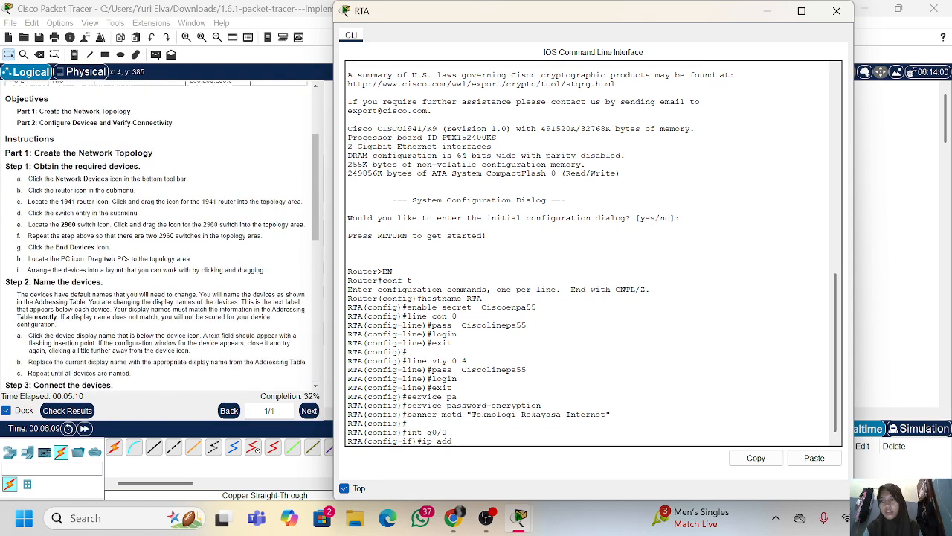
text(10.)
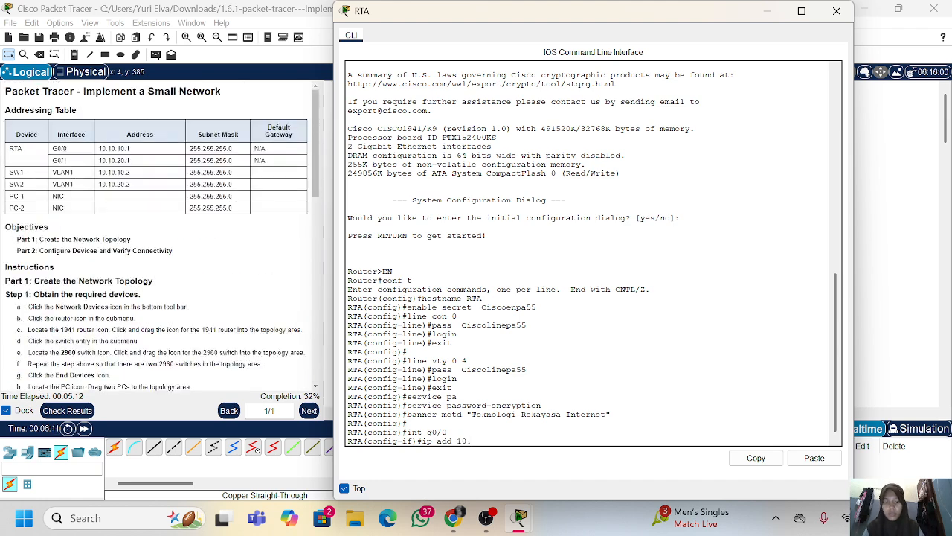
text(10.10.1 2)
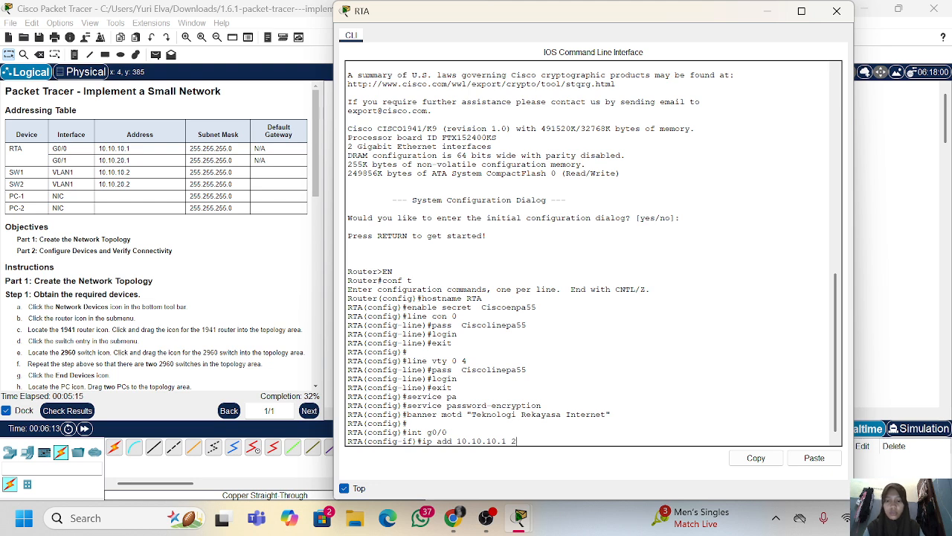
text(55.255.255.0)
key(Return)
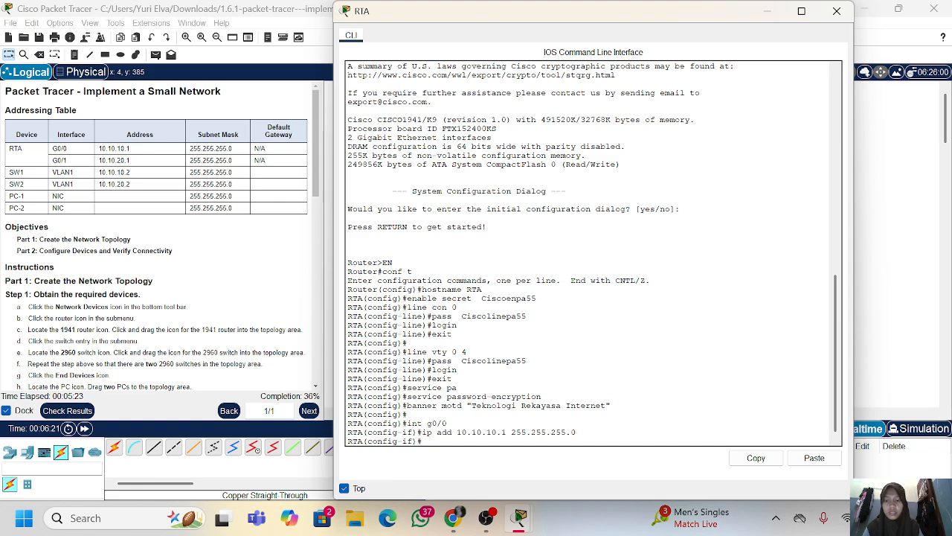
Set the description of RTA's interface g0/0 to "Link to SW1"
text(descr)
scroll(163, 262, down, 5)
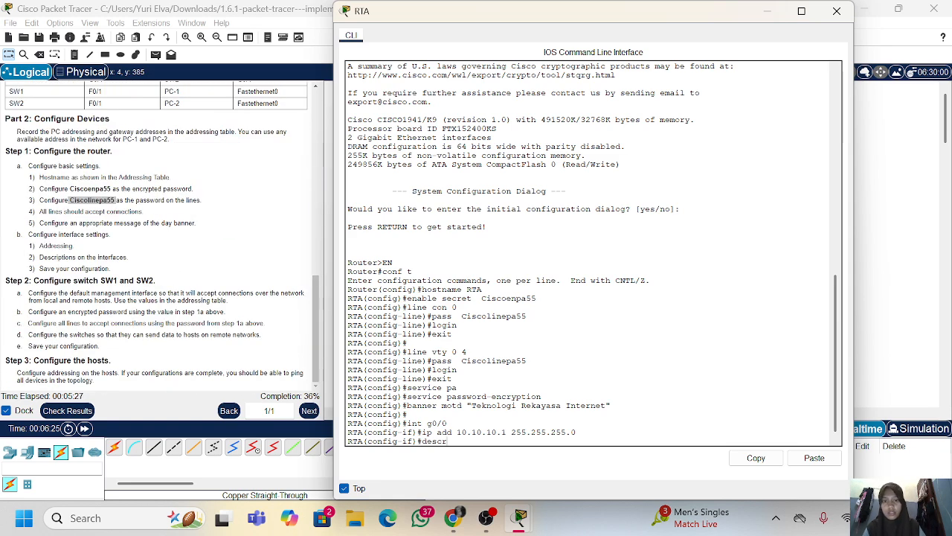
text(iption )
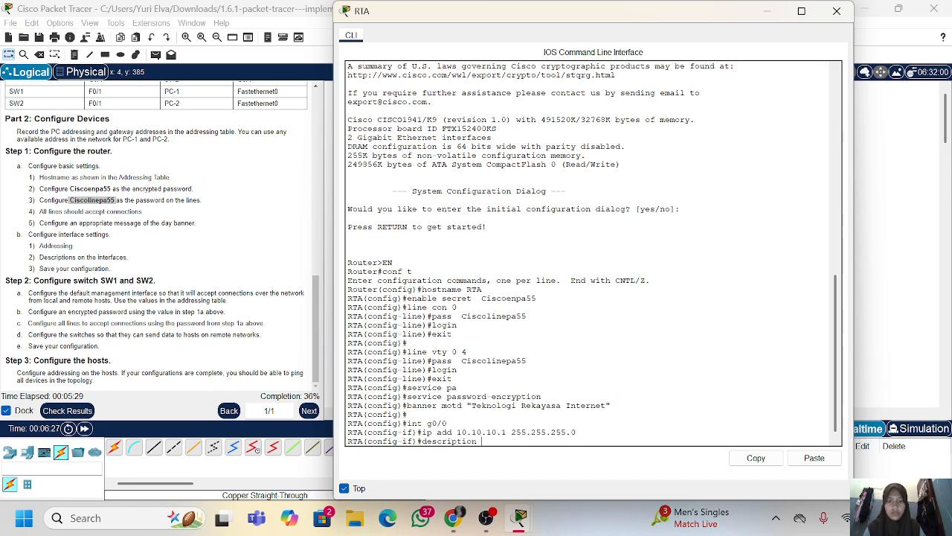
text(Link to Sw1)
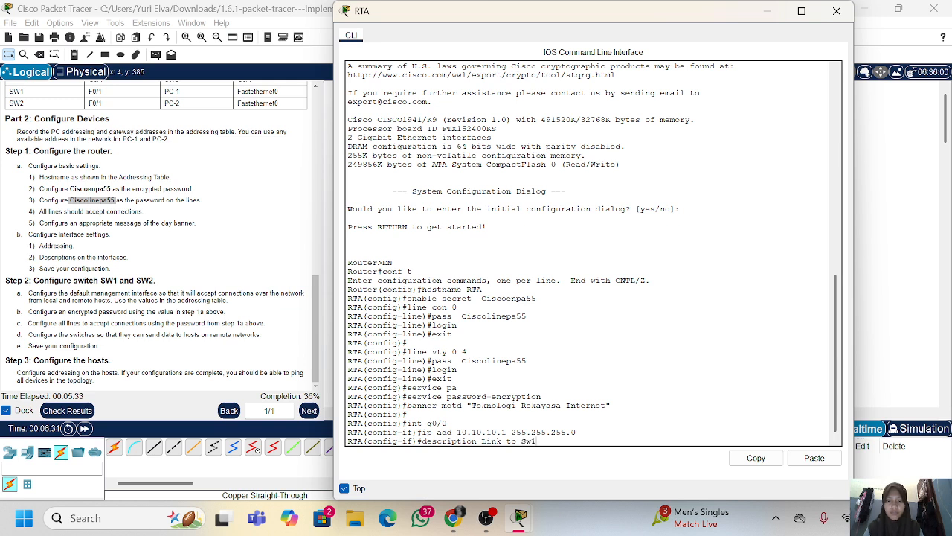
key(BackSpace)
key(BackSpace)
text(W1)
key(Return)
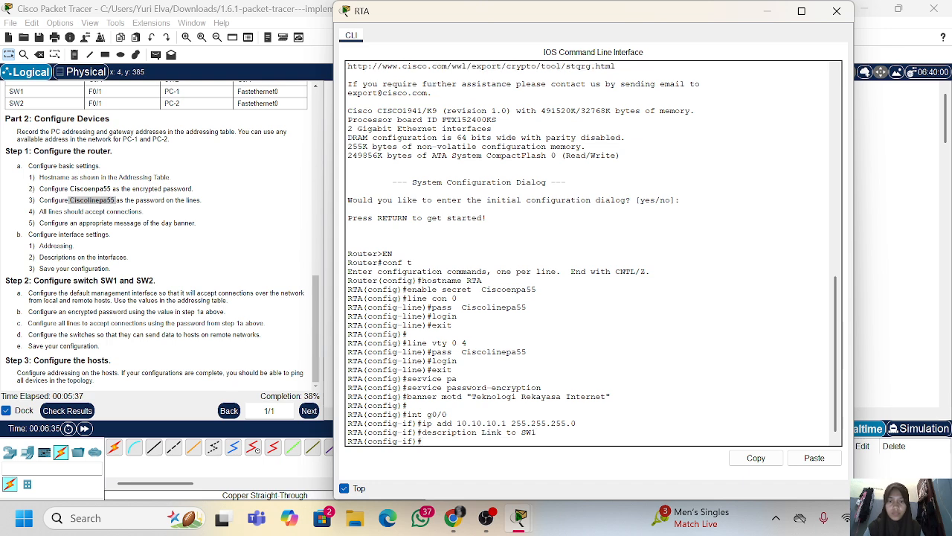
Bring up RTA's interface g0/0 with no sh and exit to global configuration mode
text(ex)
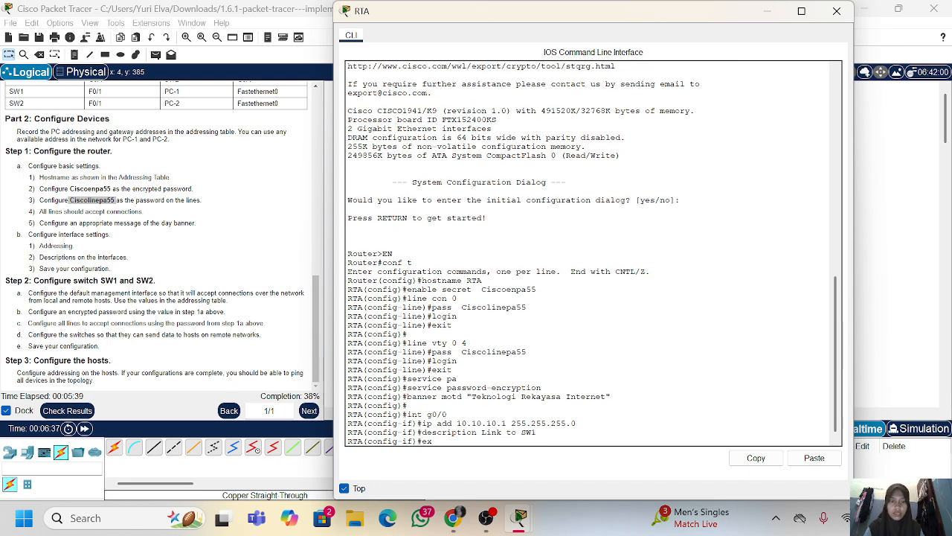
key(BackSpace)
key(BackSpace)
text(no sh)
key(Return)
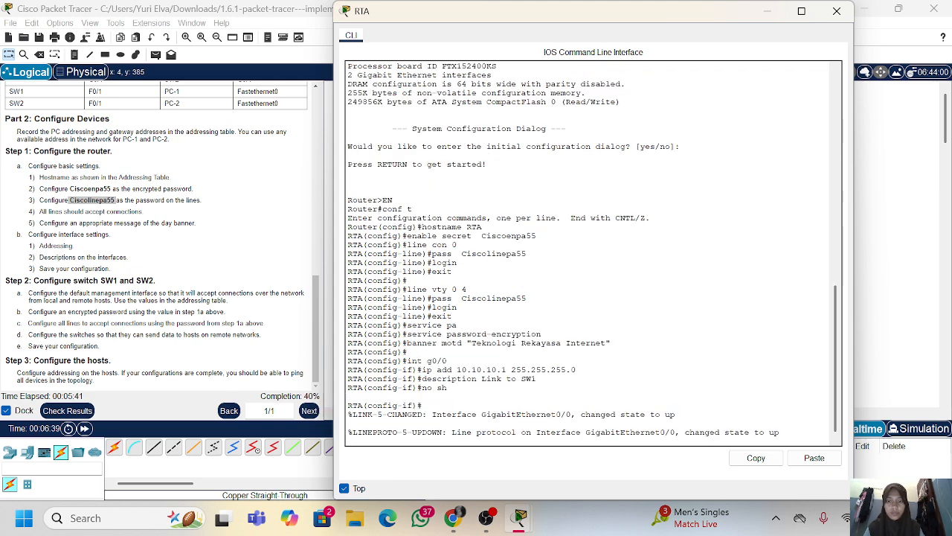
key(Return)
text(exit)
key(Return)
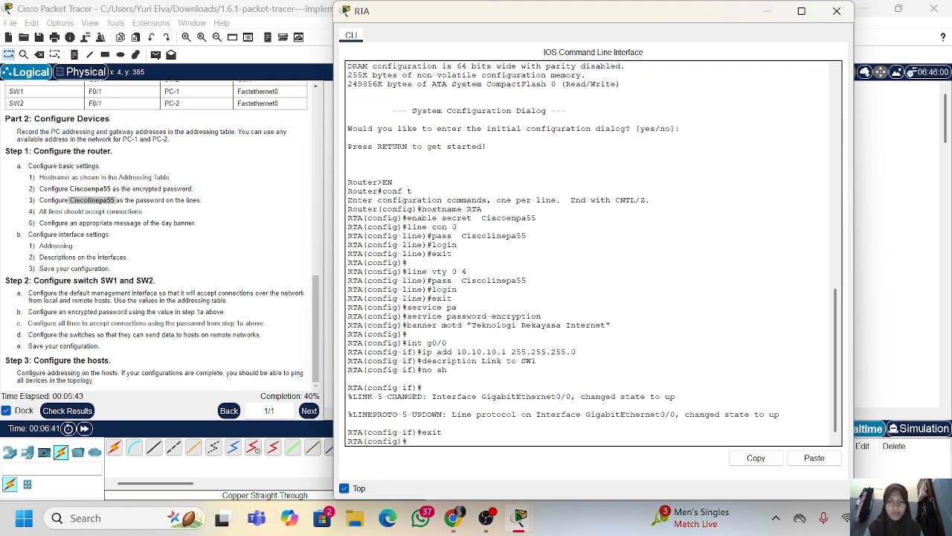
Enter interface g0/1 on RTA and assign it IP address 10.10.20.1 with mask 255.255.255.0
text(int g)
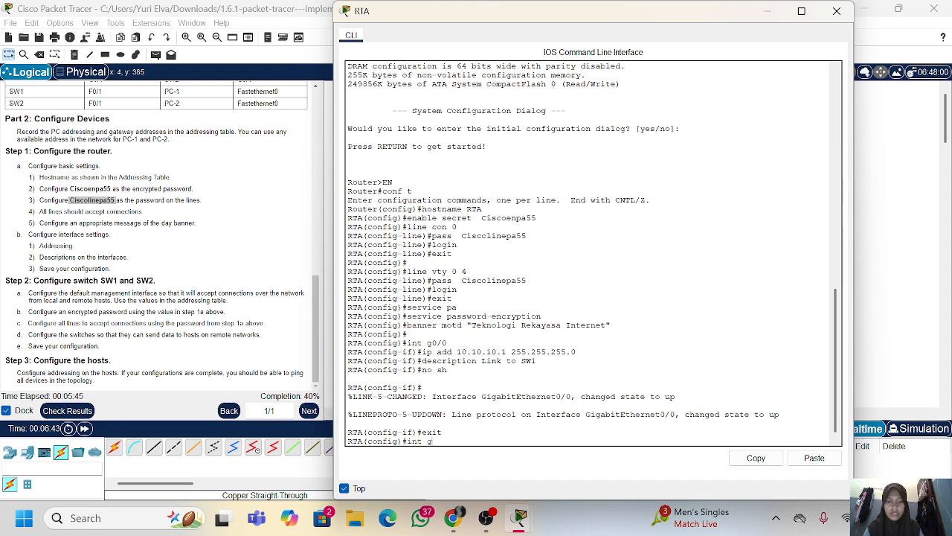
text(0/1)
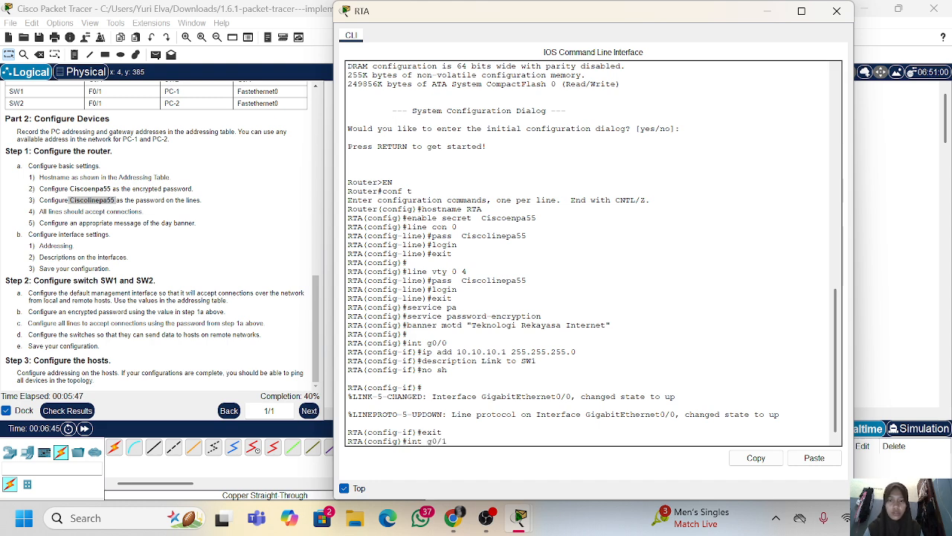
key(Return)
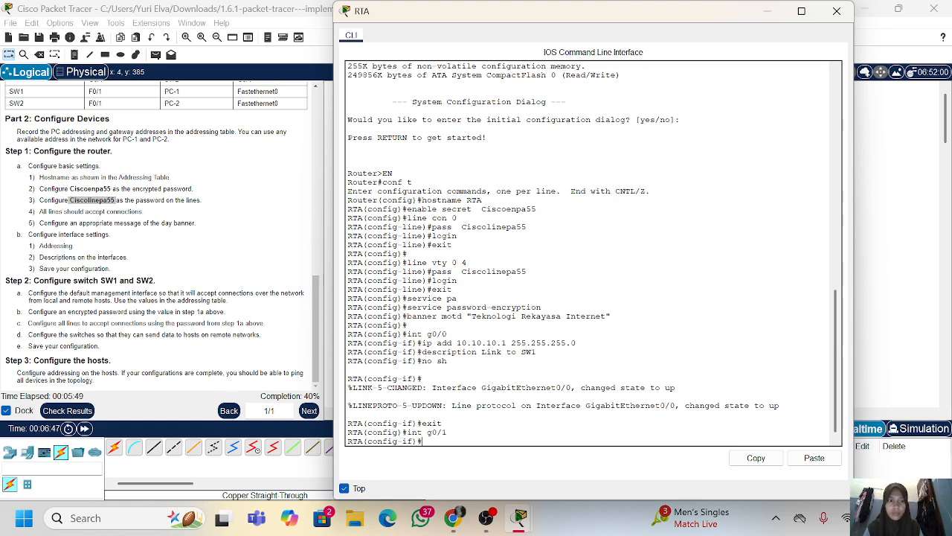
text(ip add )
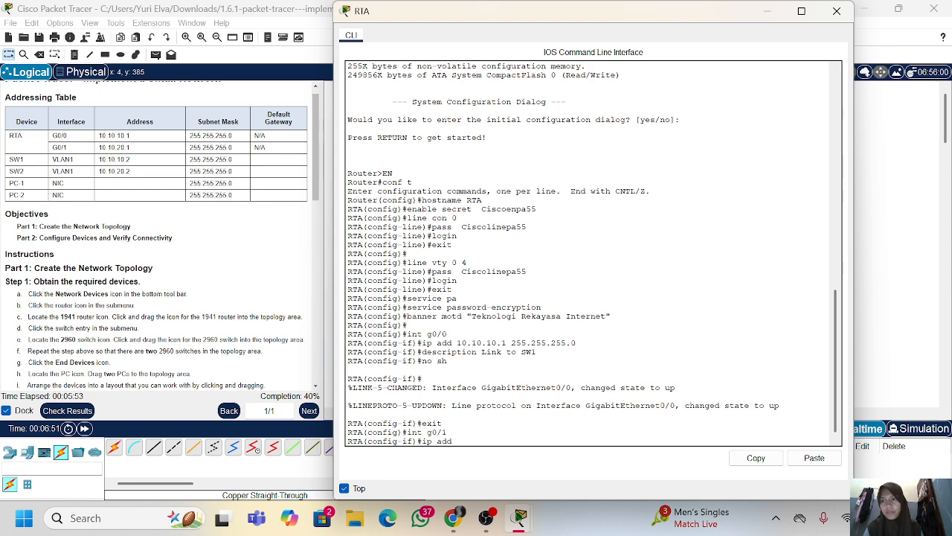
text(10.10.)
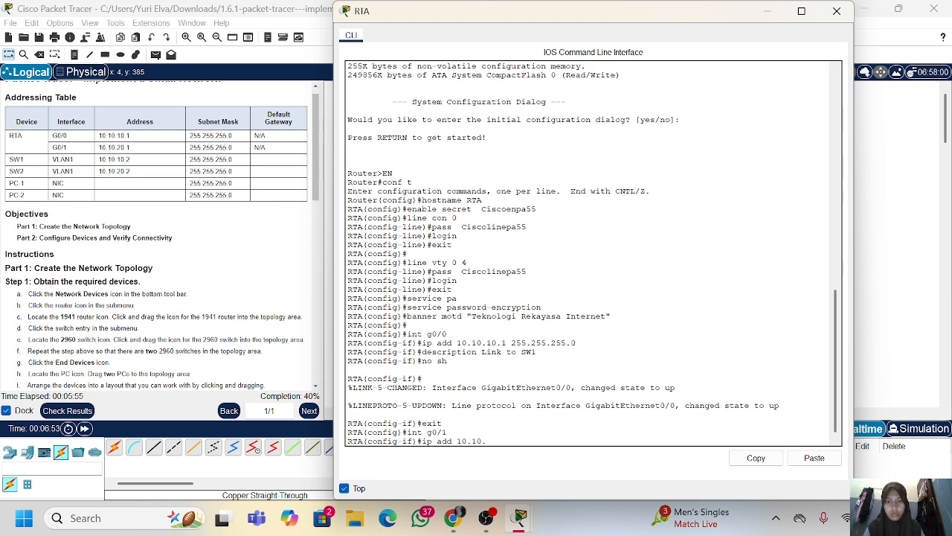
text(20.1)
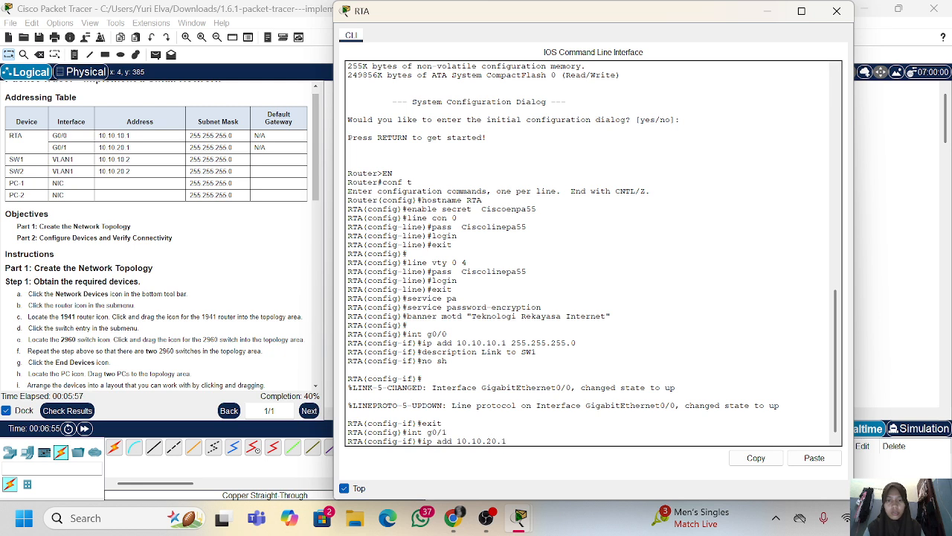
text( 255.255.2)
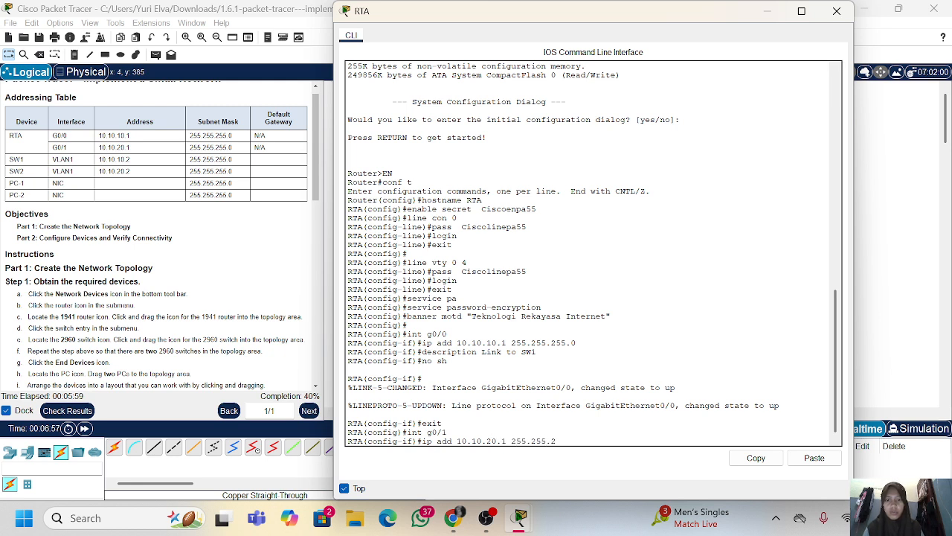
key(BackSpace)
text(0)
key(Return)
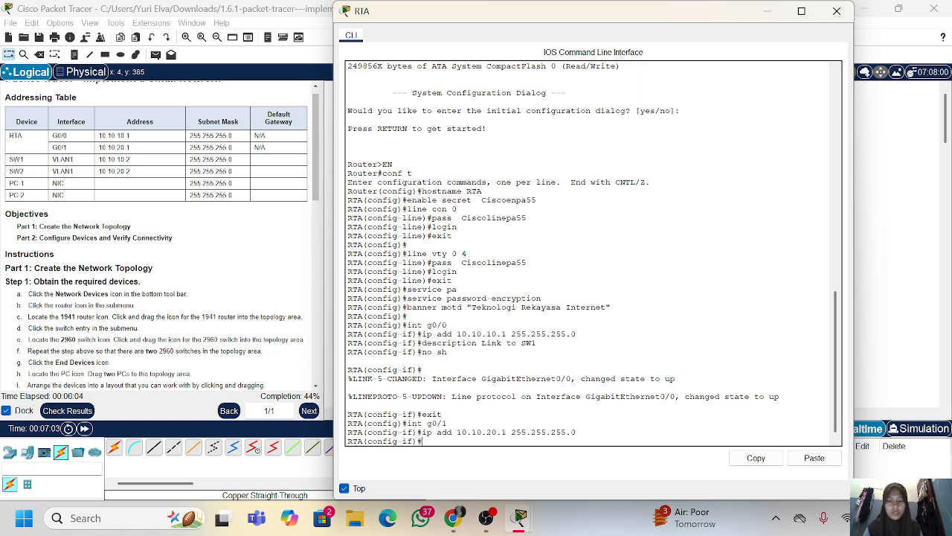
Set the description of RTA's interface g0/1 to "Link to SW2"
text(des)
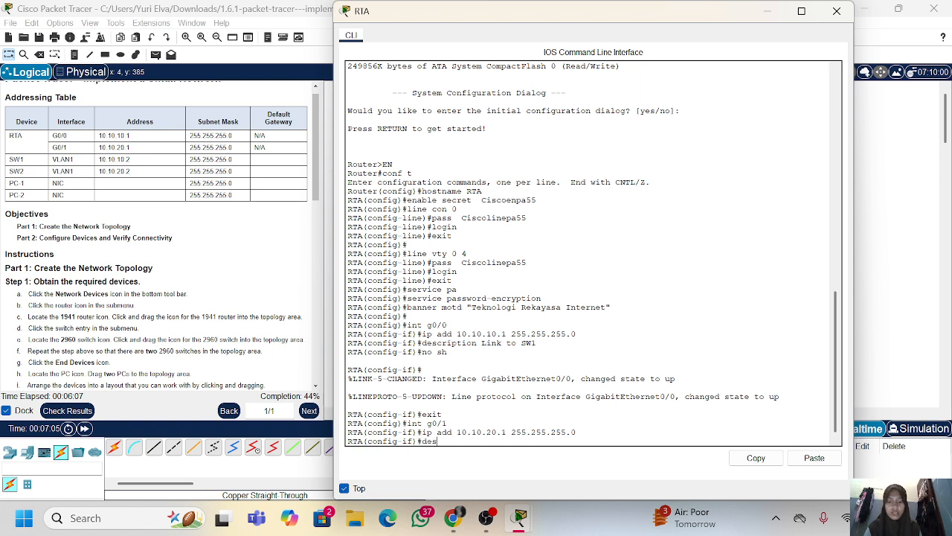
text(cription Link)
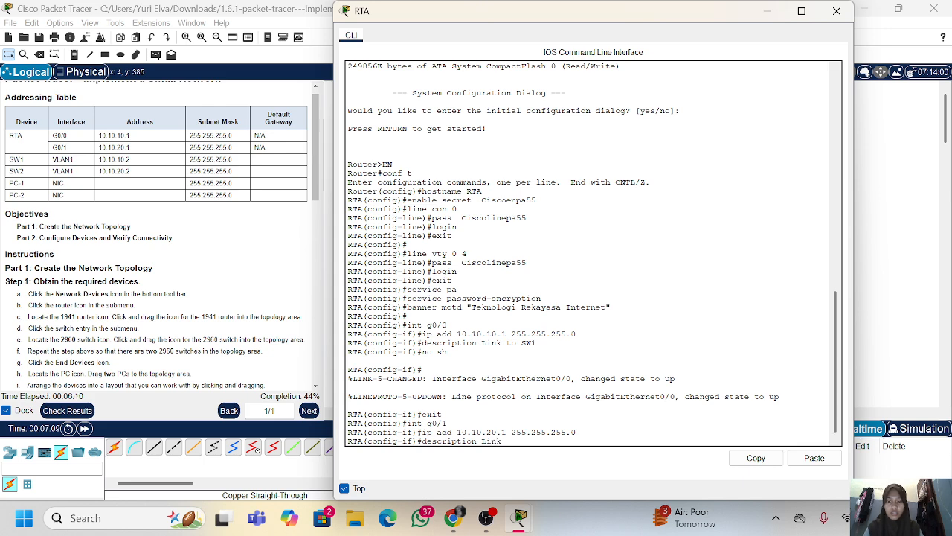
text( to Sw\)
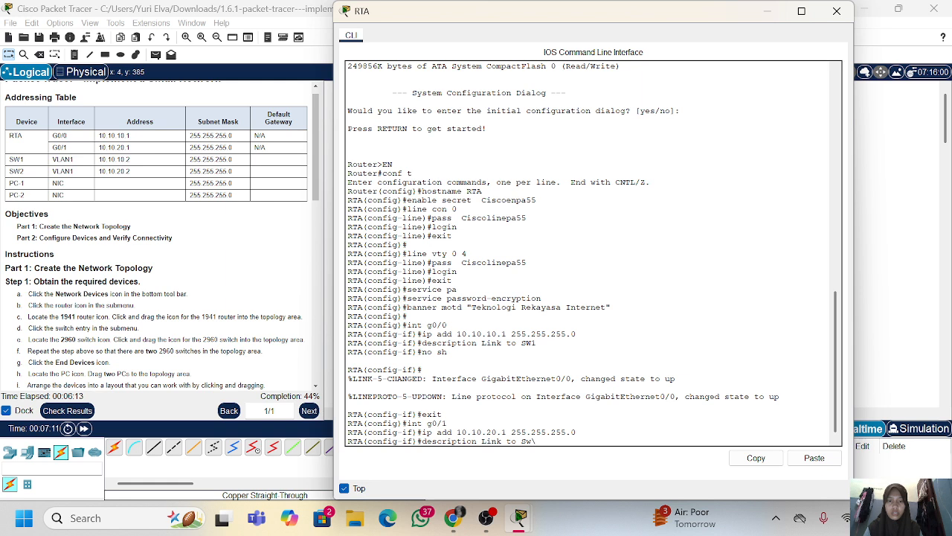
key(BackSpace)
key(BackSpace)
text(W2)
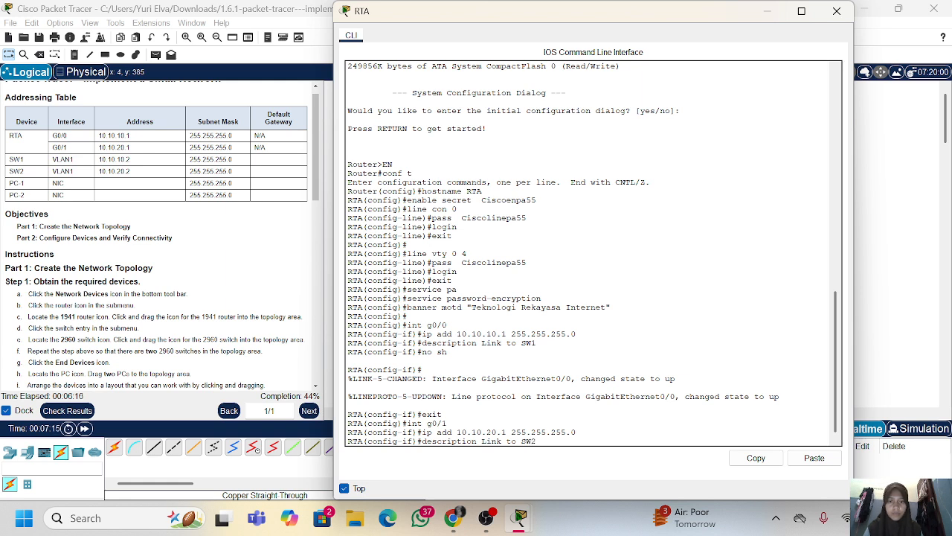
key(Return)
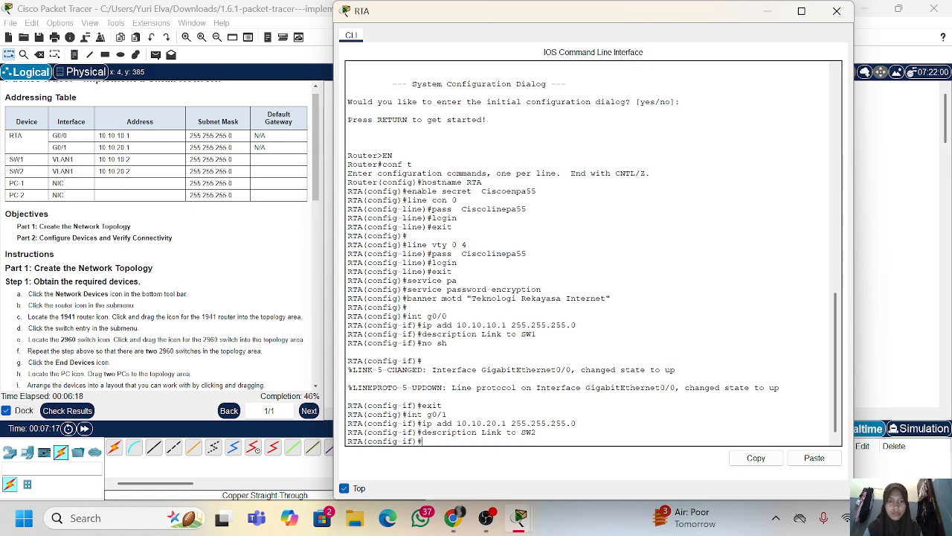
Bring up RTA's interface g0/1 with no sh and return to privileged EXEC mode with end
text(no sh)
key(Return)
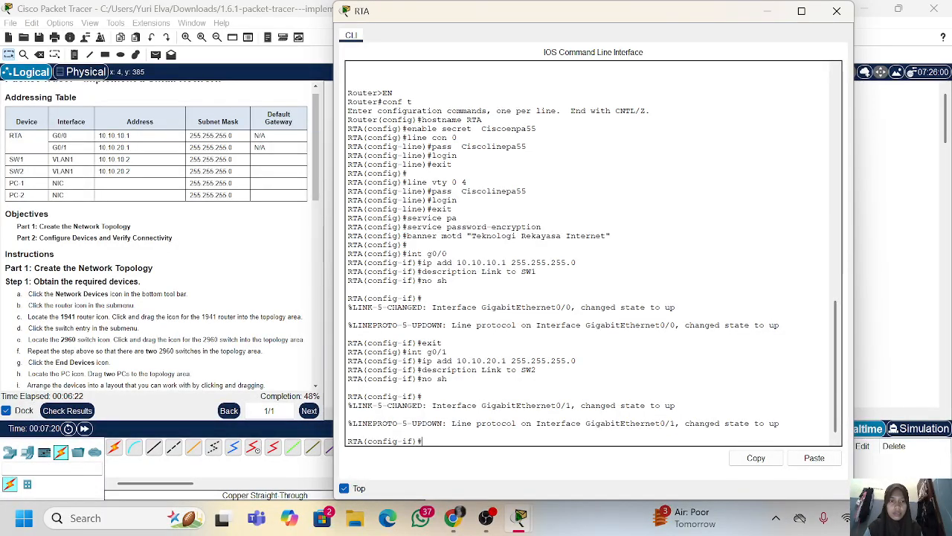
text(end)
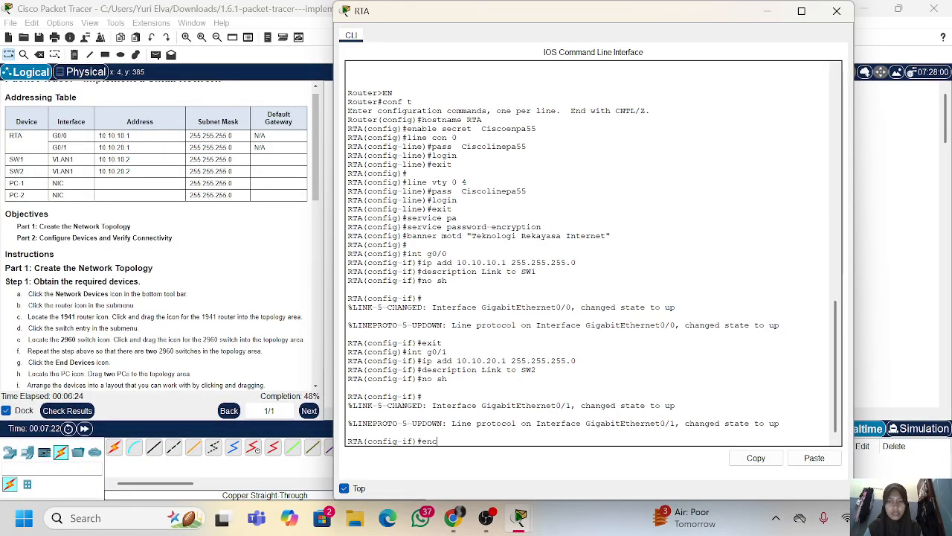
key(Return)
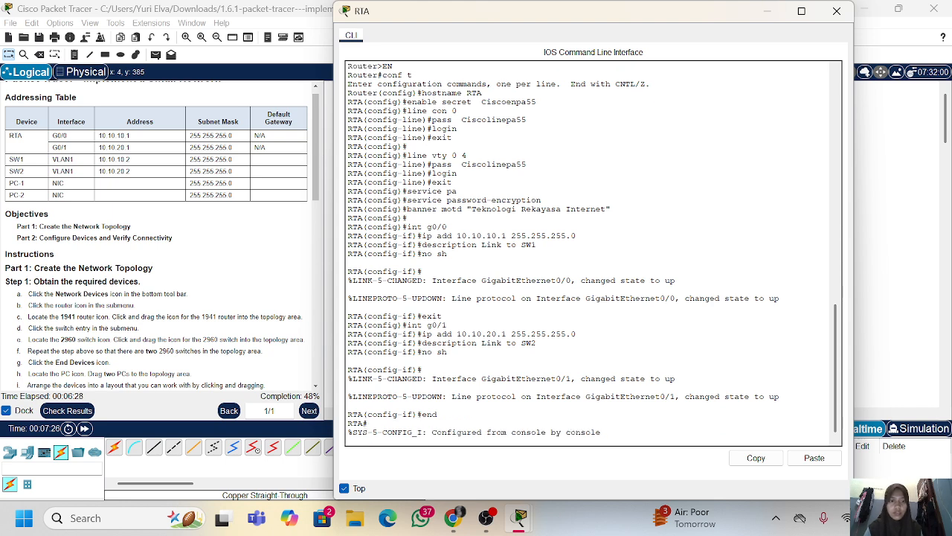
key(Return)
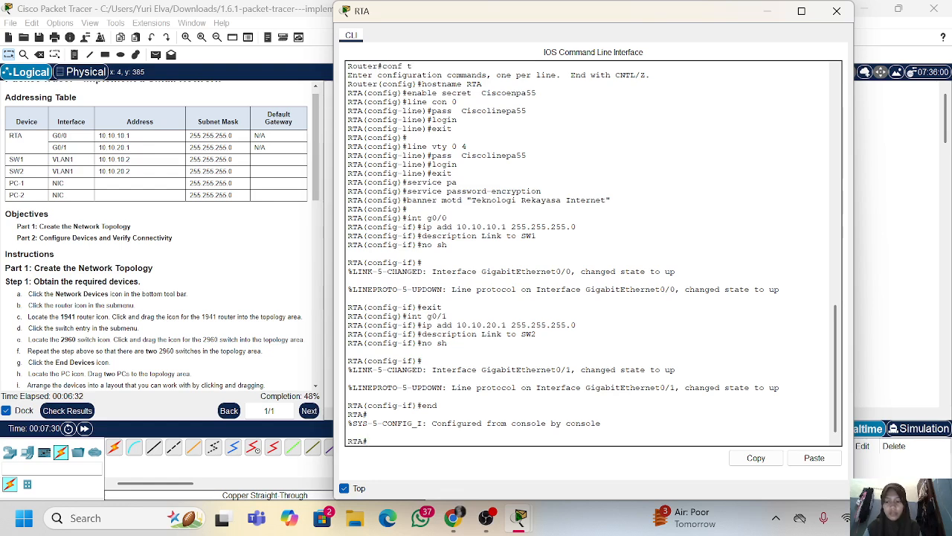
Save RTA's running-config to startup-config, accepting the default destination filename
scroll(152, 199, down, 5)
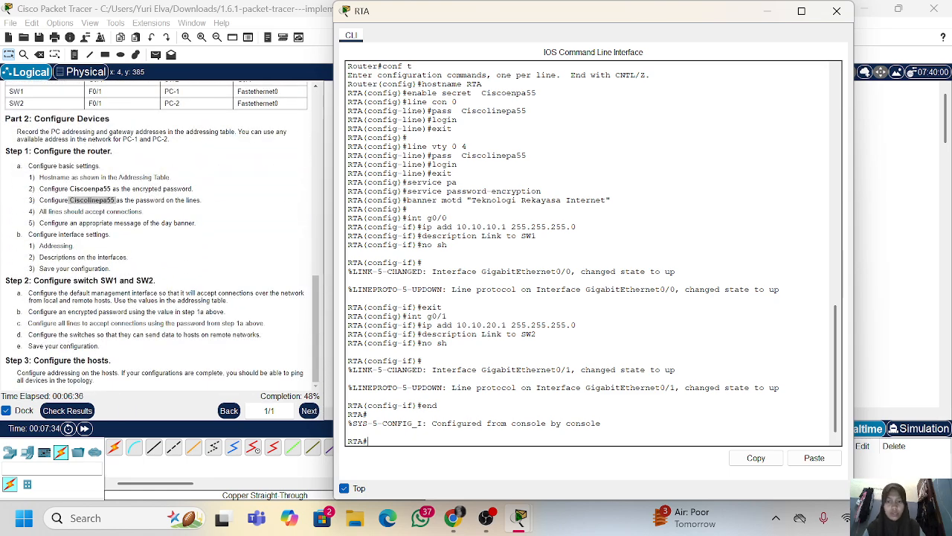
text(copy ru)
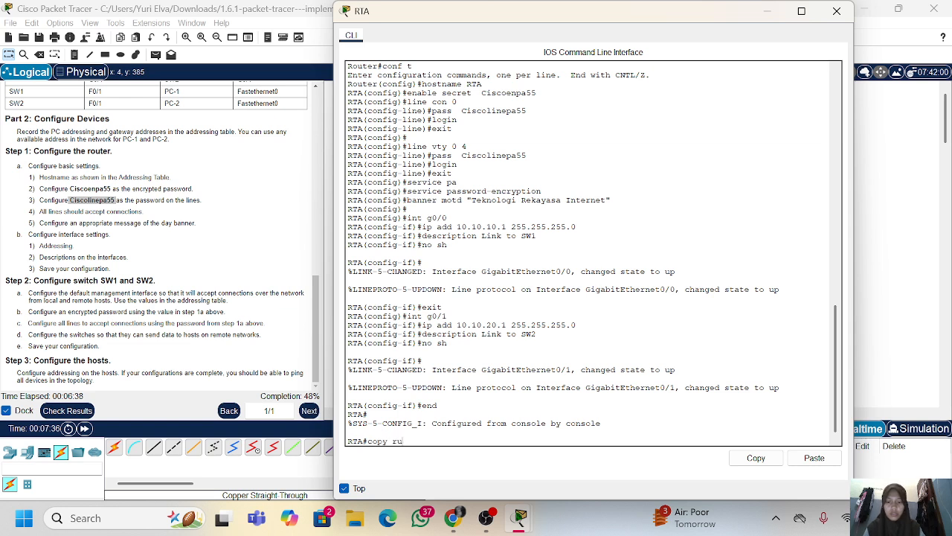
key(Tab)
text(st)
key(Tab)
key(Return)
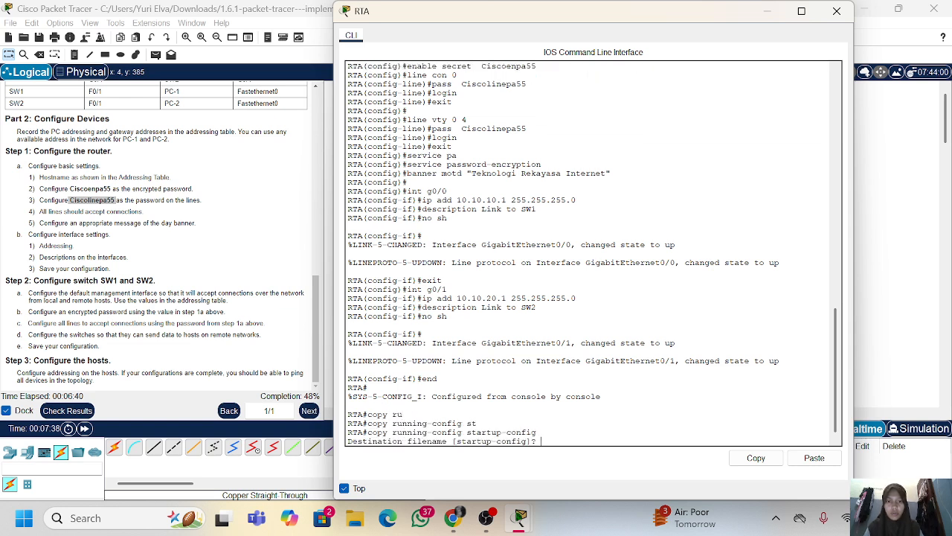
key(Return)
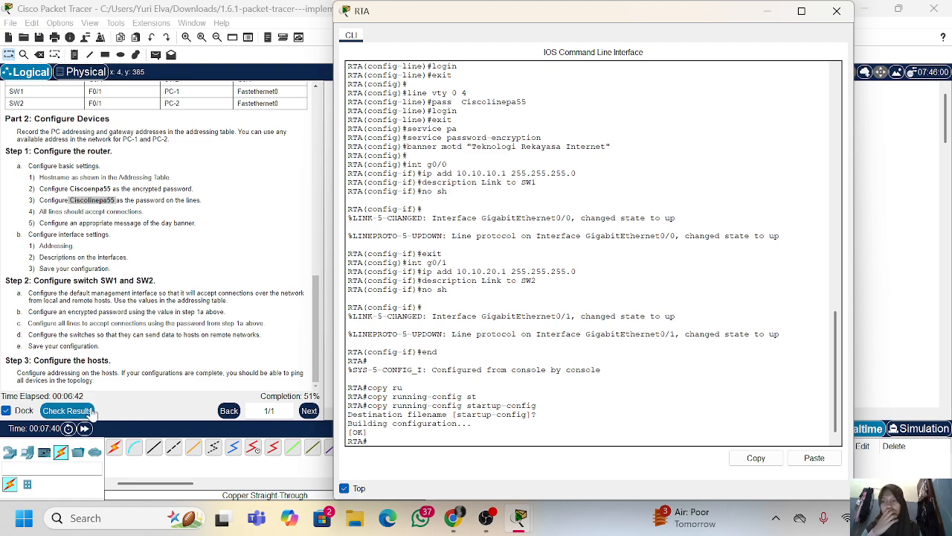
Check the activity results, review the assessment items for RTA, SW1 and SW2, and return to the topology with RTA's window closed
click(66, 410)
click(115, 81)
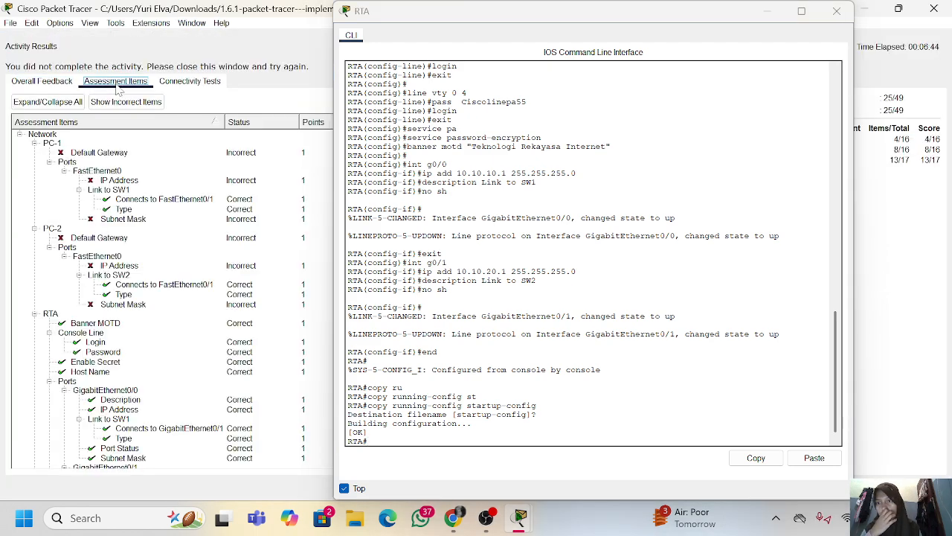
scroll(158, 341, down, 5)
scroll(158, 341, down, 4)
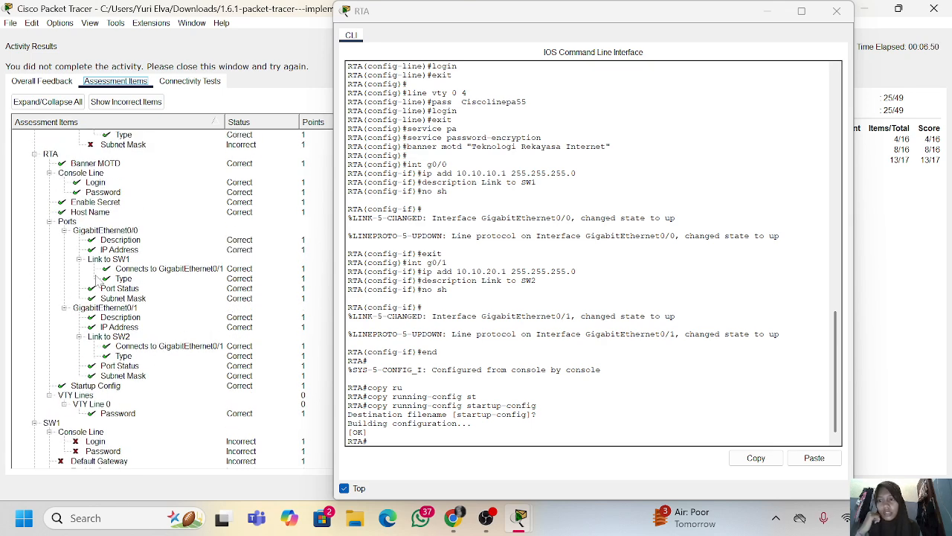
scroll(96, 281, up, 6)
scroll(96, 281, down, 10)
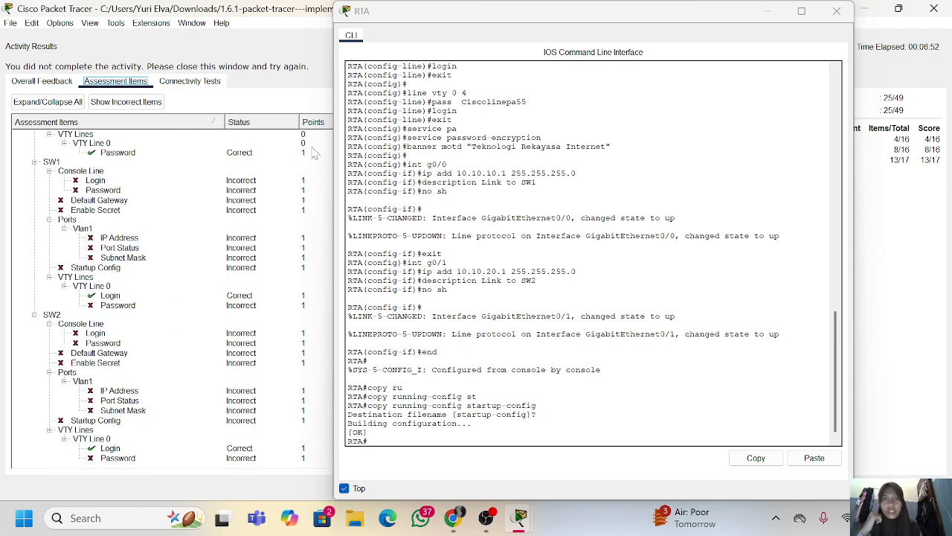
click(835, 12)
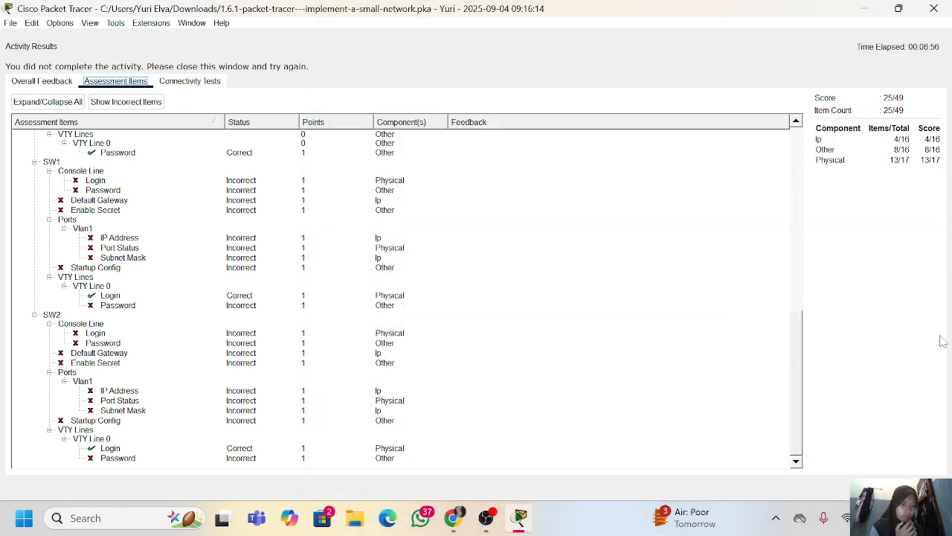
click(922, 487)
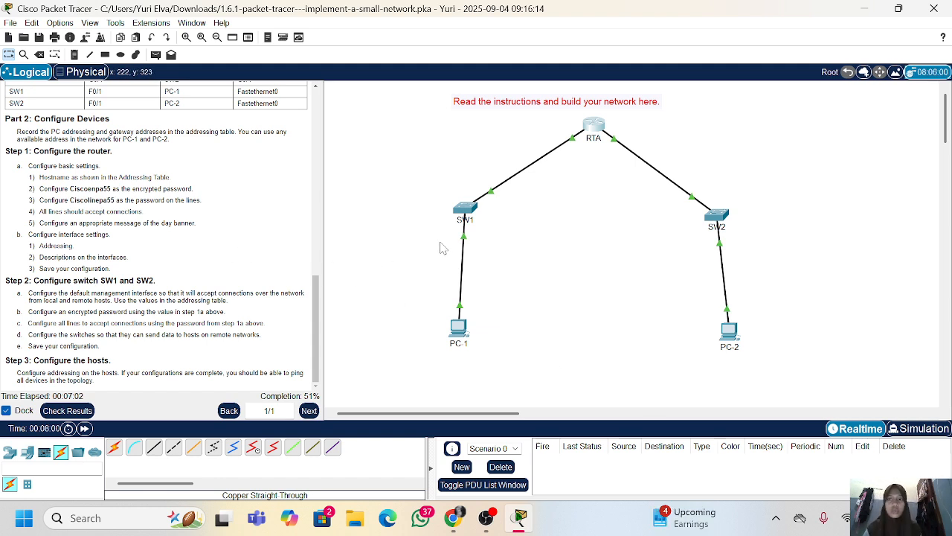
Open SW1's command line, keep its window on top, and enter global configuration mode with en and conf t
click(463, 213)
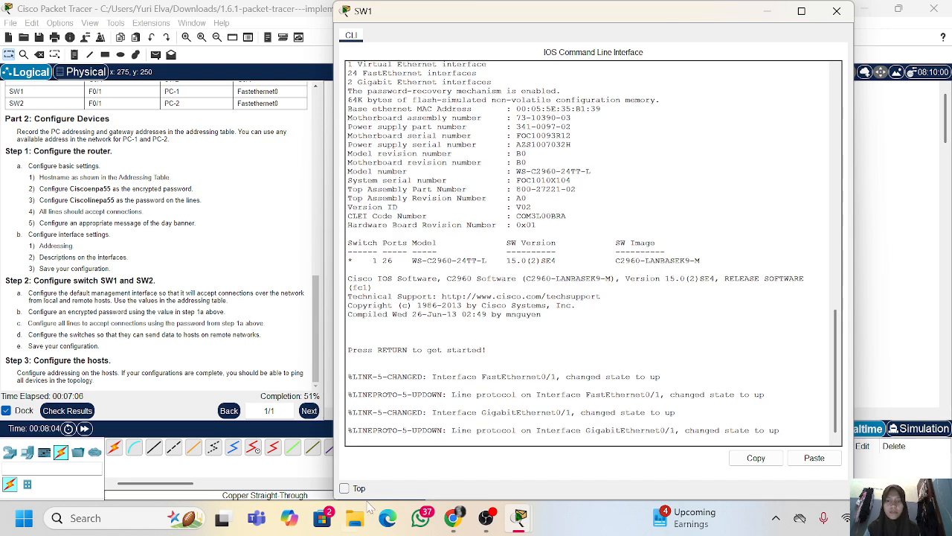
click(343, 488)
key(Return)
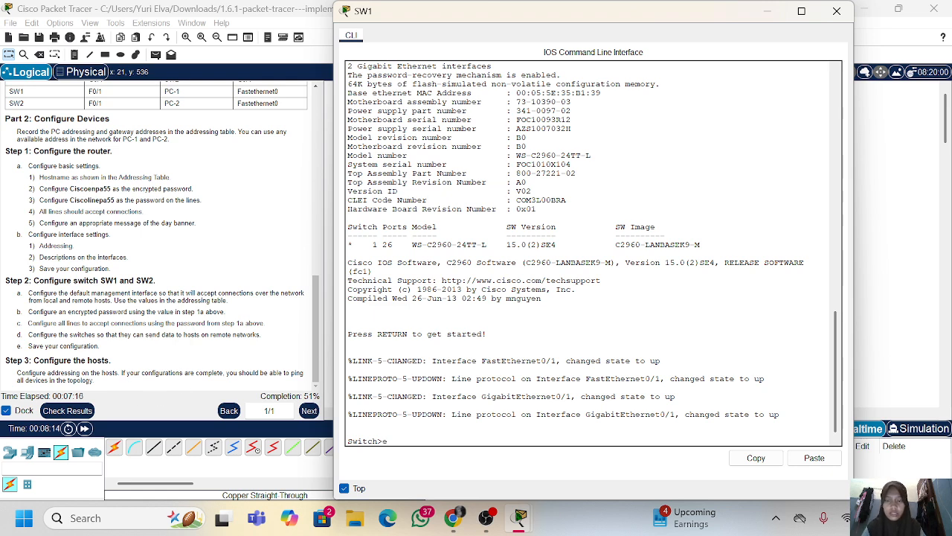
text(en)
key(Return)
text(conf t)
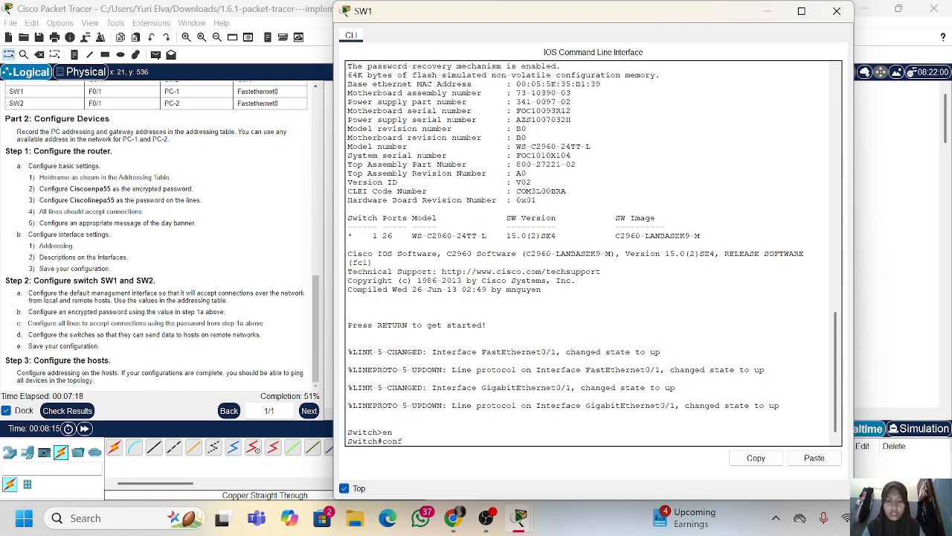
key(Return)
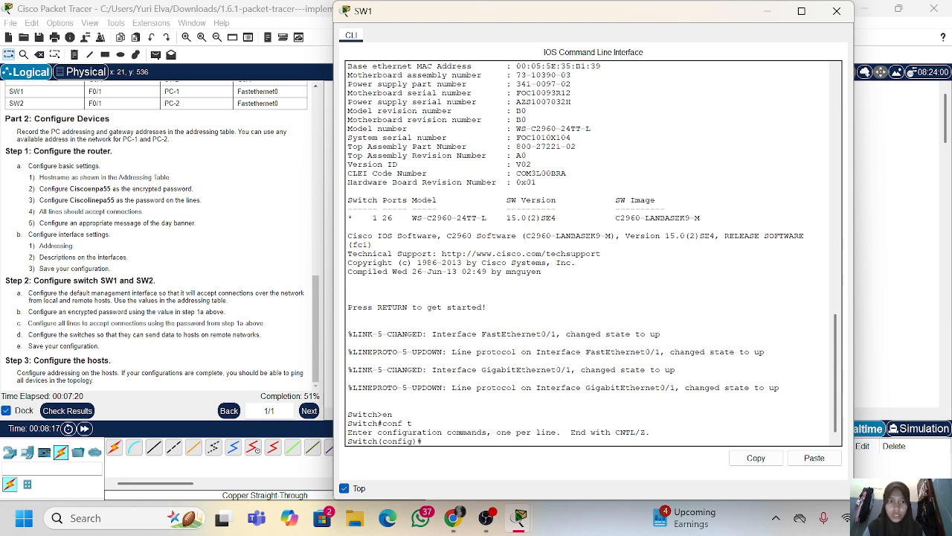
Set the switch's hostname to SW1
text(hostname)
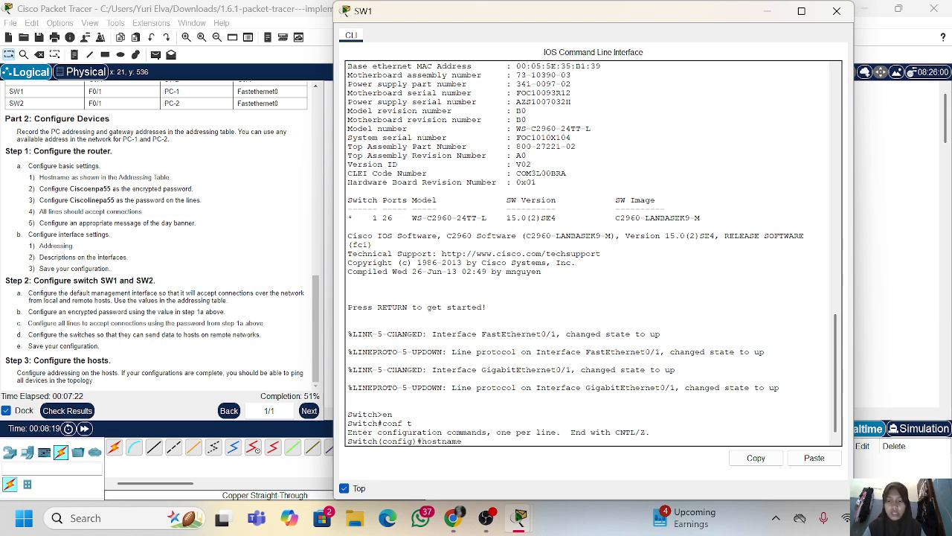
text( SW1)
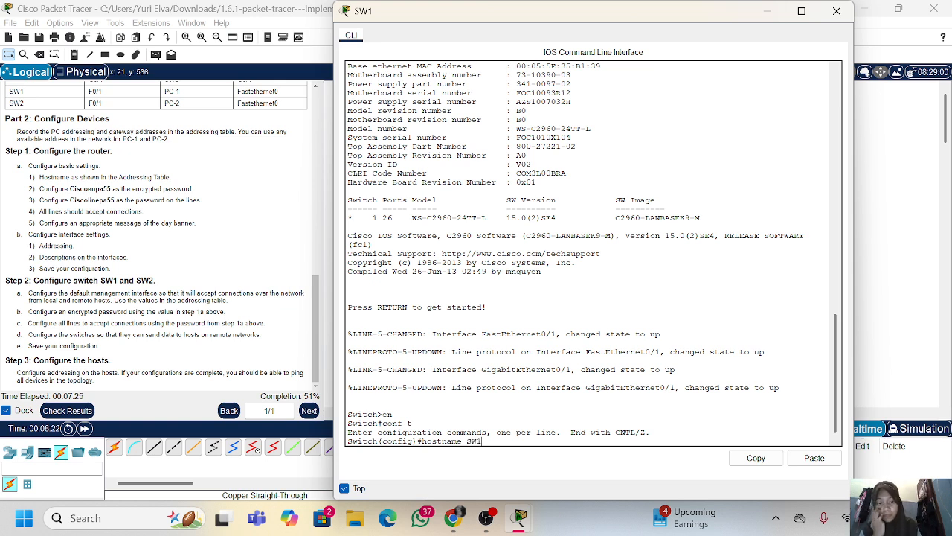
key(Return)
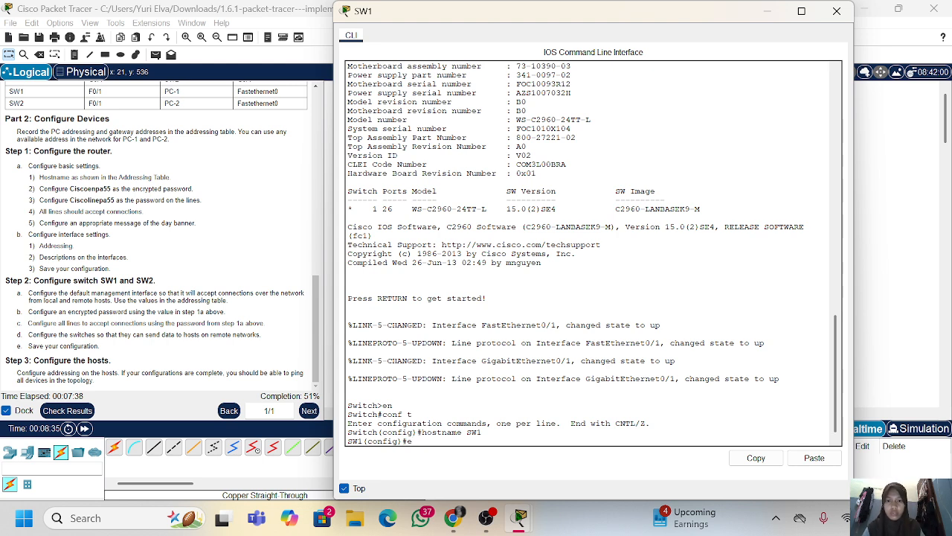
Set SW1's enable secret to the encrypted password copied from step 1a of the instructions
text(a)
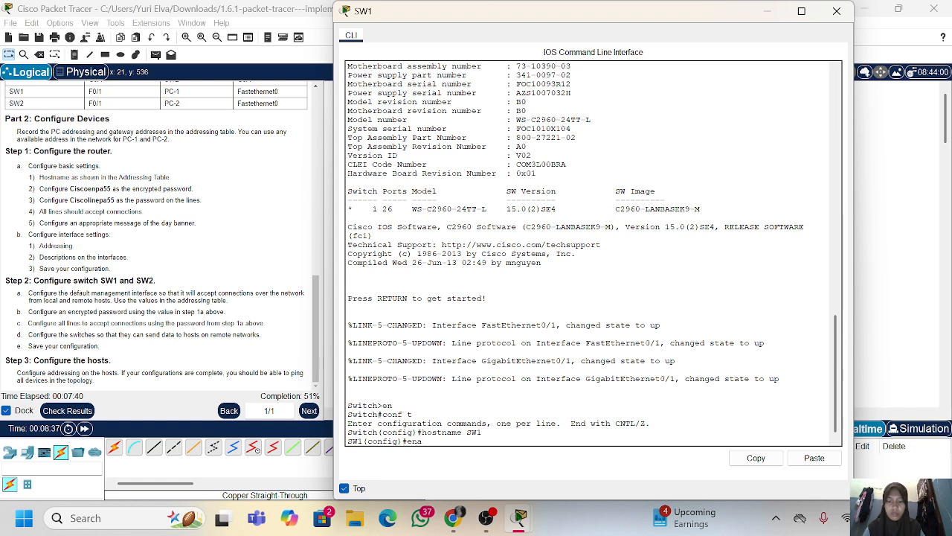
text( secre)
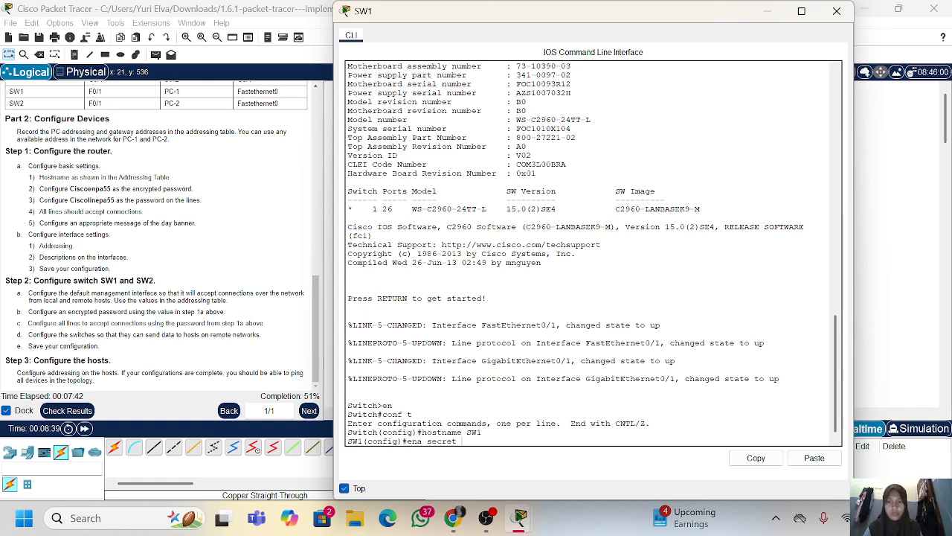
text(t)
drag(111, 189, 87, 189)
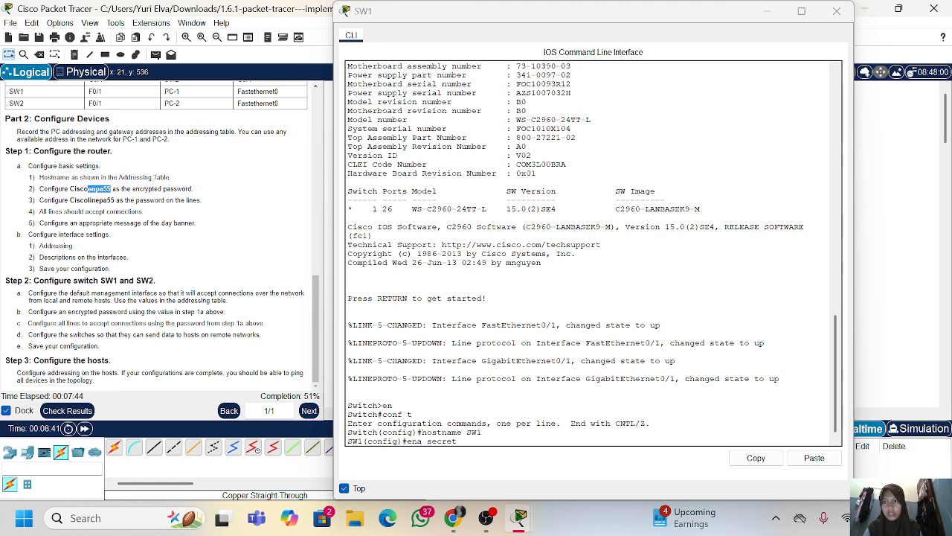
right_click(72, 188)
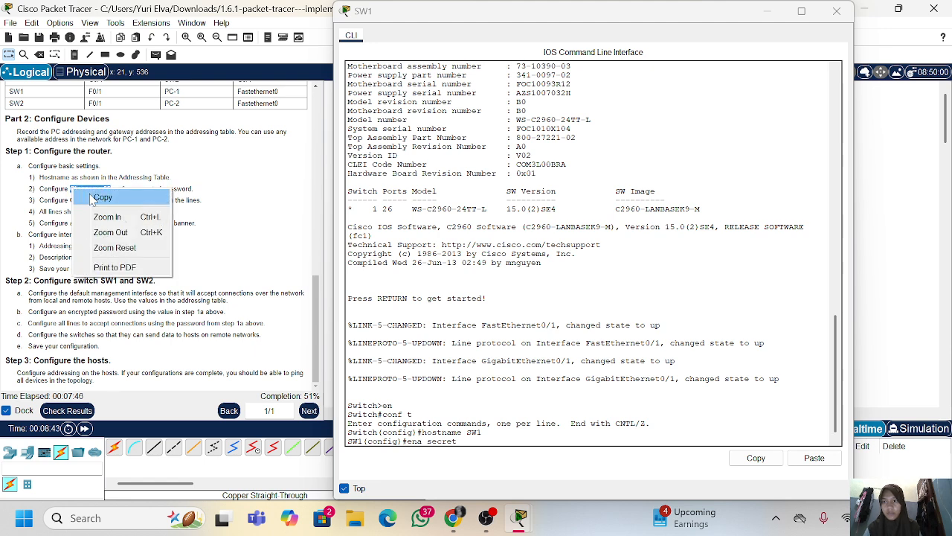
click(102, 197)
right_click(508, 300)
click(521, 325)
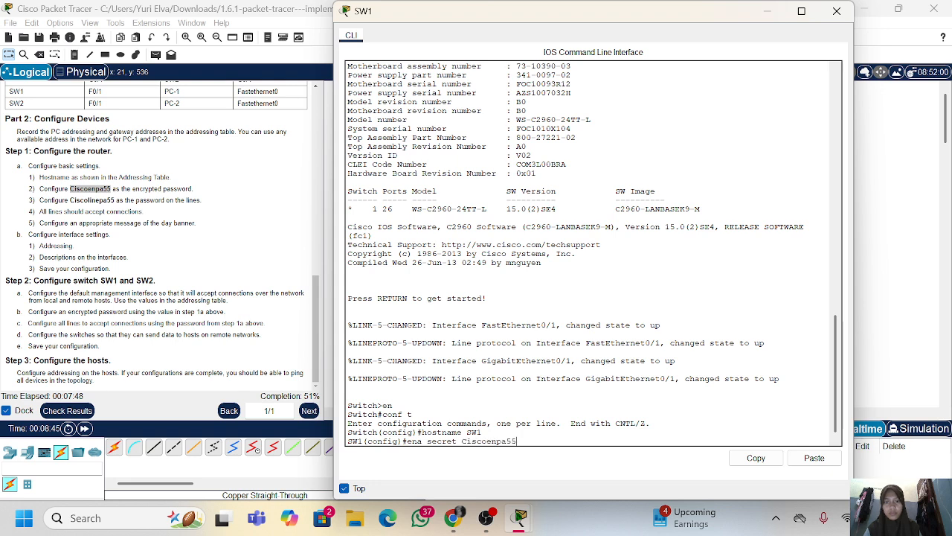
key(Return)
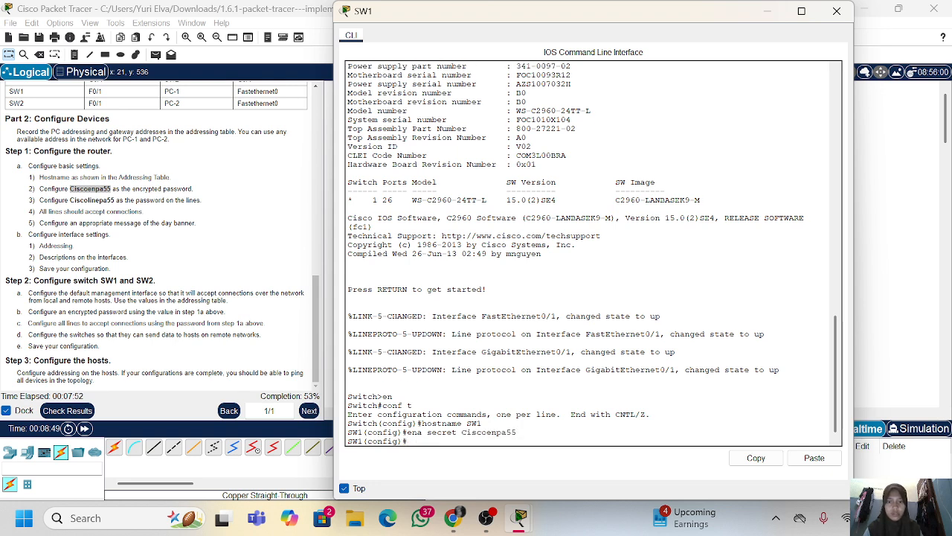
Enter line con 0 configuration and set its password to the line password copied from the instructions
text(line vo)
key(BackSpace)
key(BackSpace)
text(co)
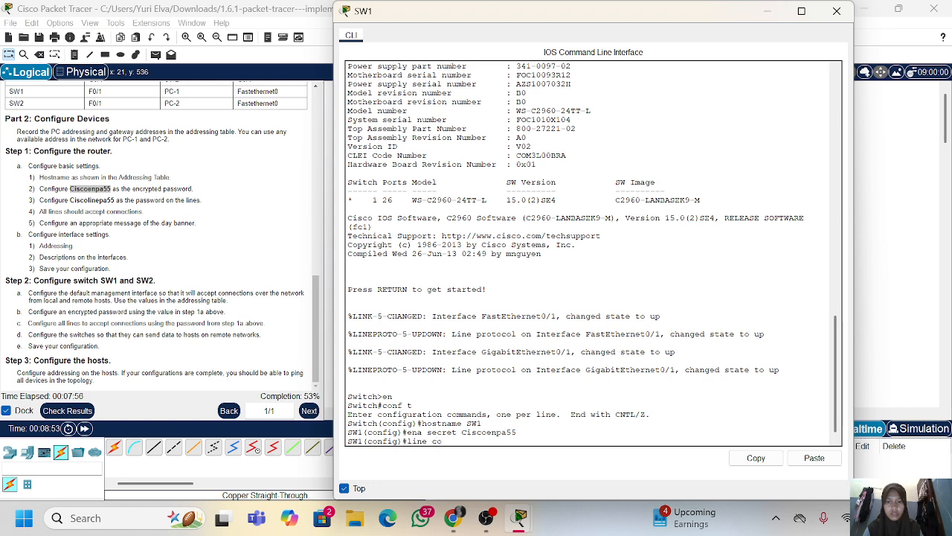
text(n 0)
key(Return)
text(pass)
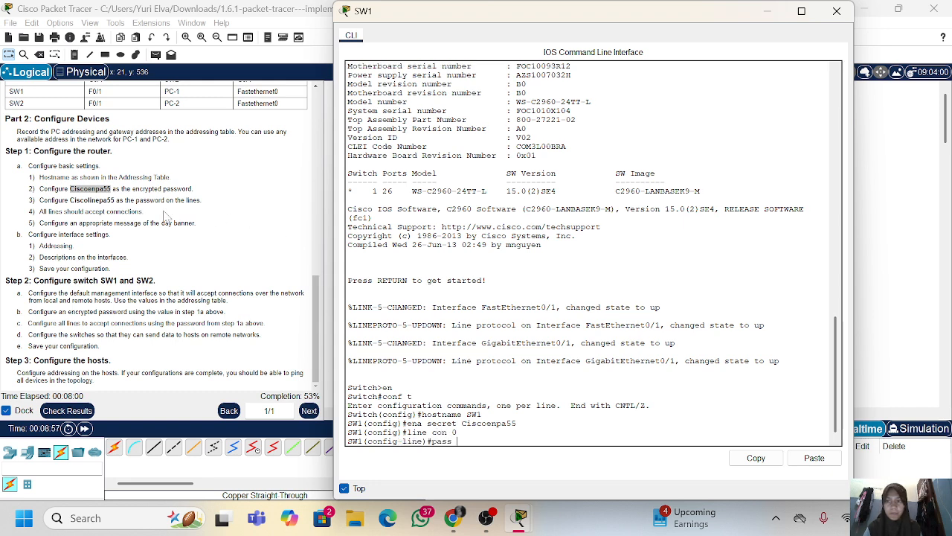
drag(116, 200, 70, 200)
right_click(131, 198)
click(152, 204)
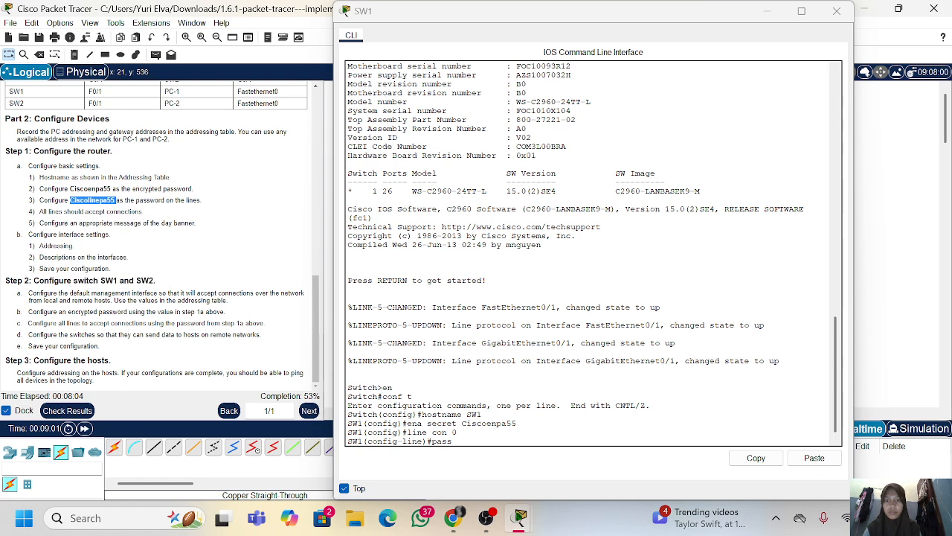
right_click(429, 294)
click(459, 316)
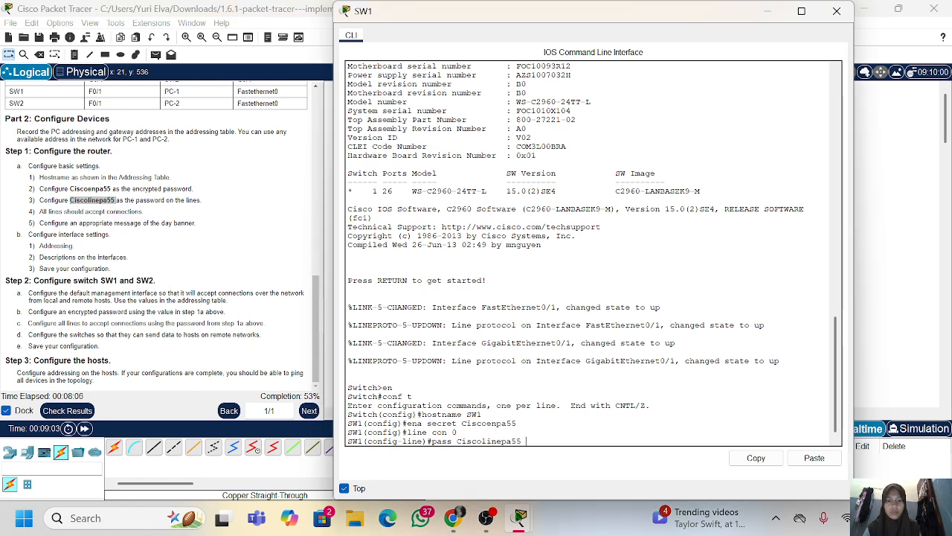
key(Return)
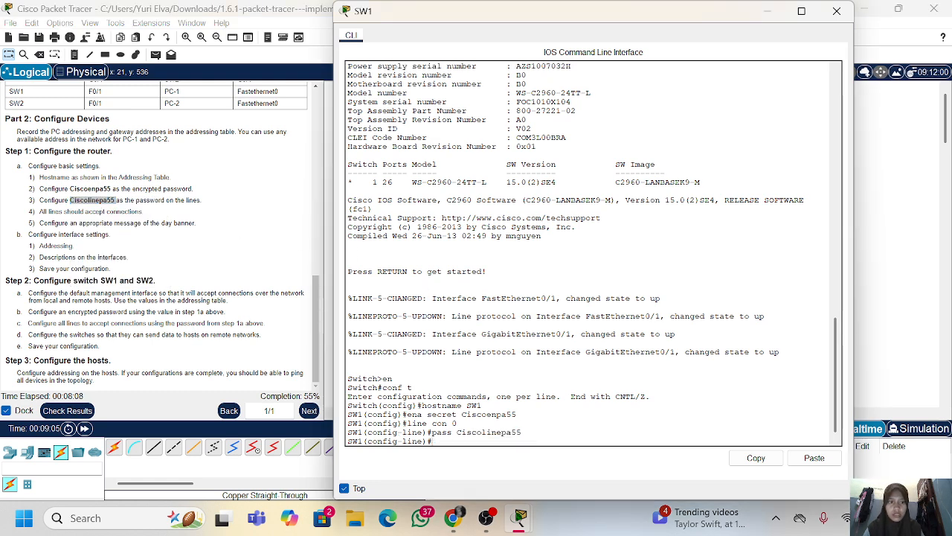
Enable login on the console line and return to global configuration mode
text(login)
key(Return)
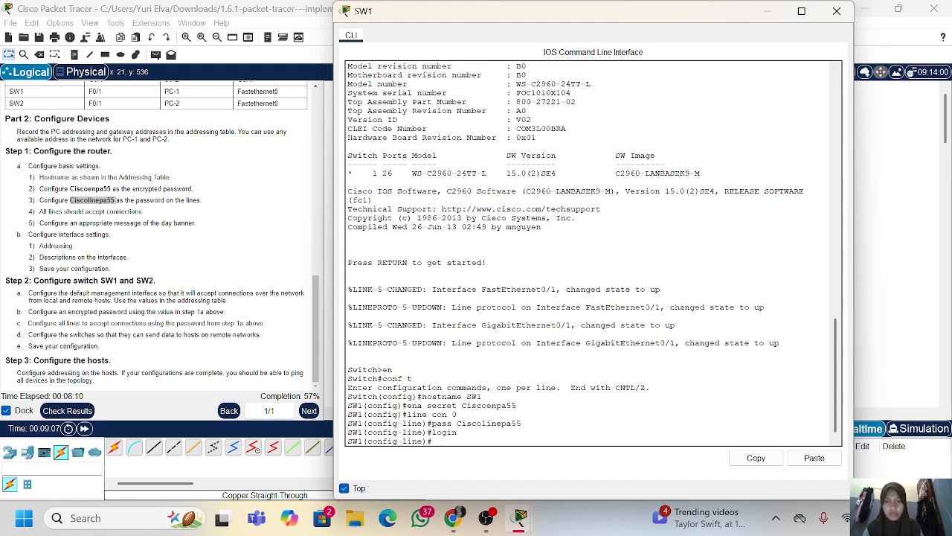
text(exit)
key(Return)
key(Return)
Enter line vty 0 4 configuration and set the same line password as on the console line
text(l)
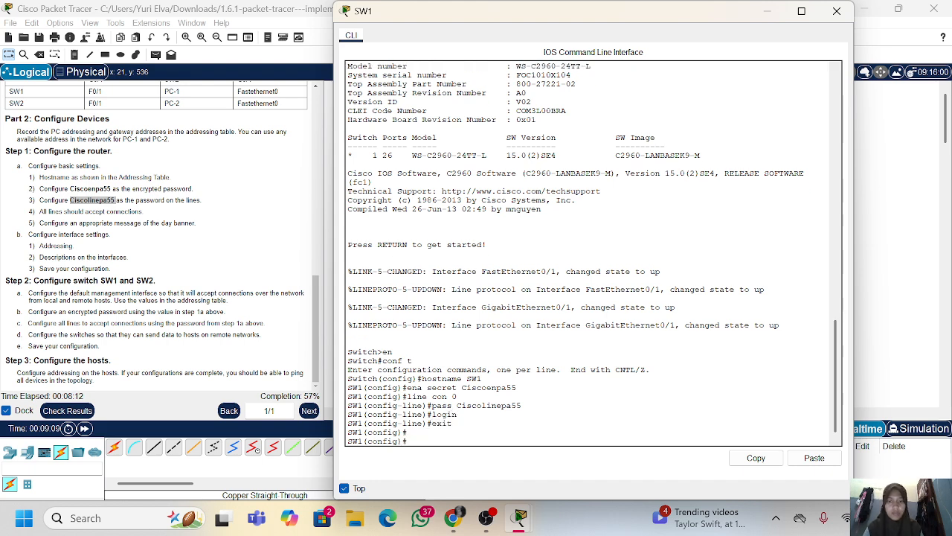
text(ine v)
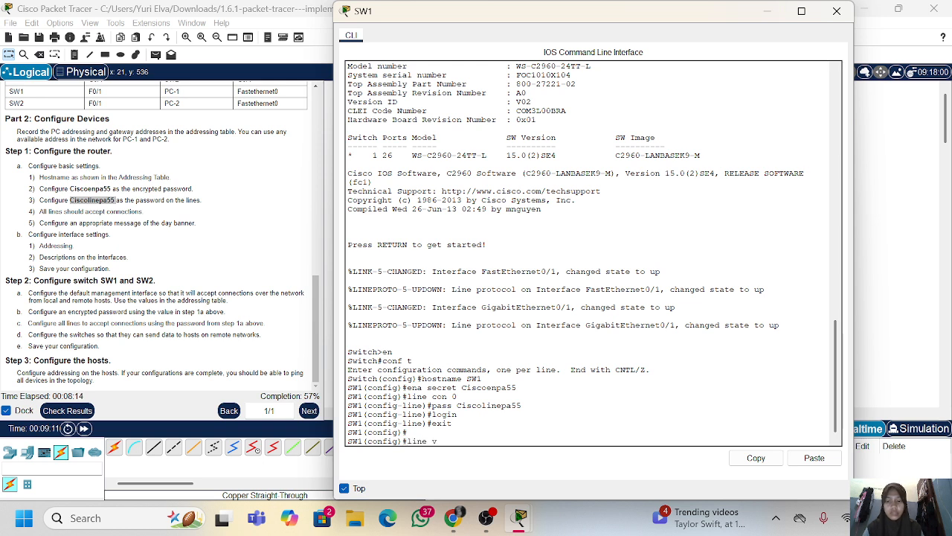
text(ty 0 4)
key(Return)
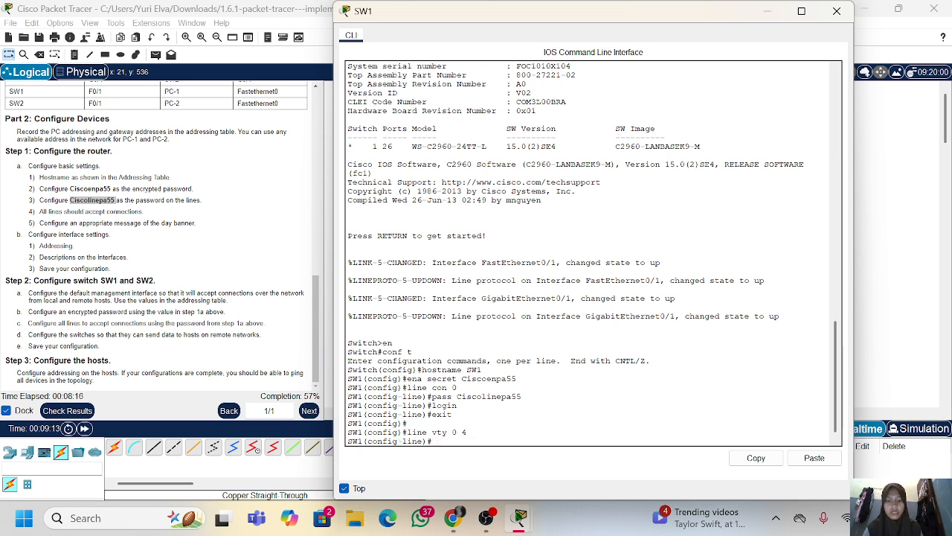
drag(522, 397, 431, 397)
right_click(433, 394)
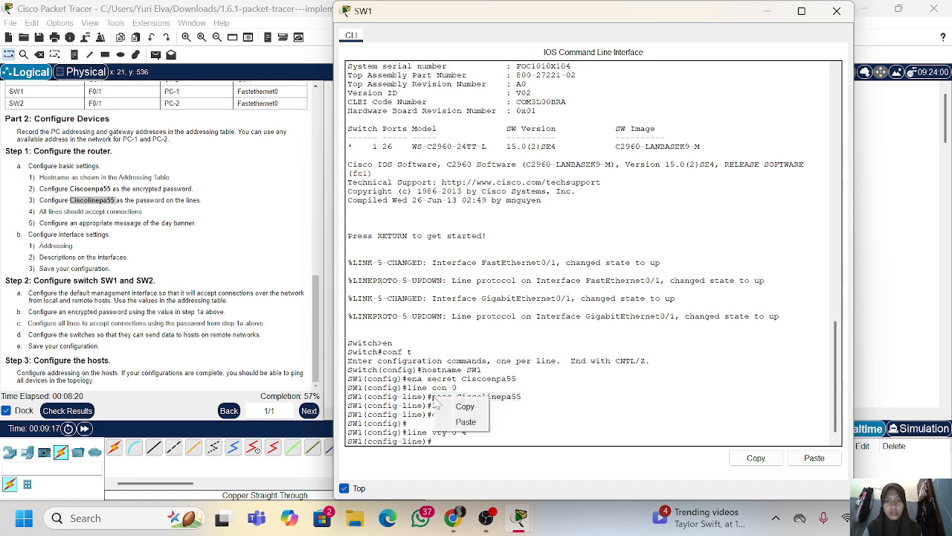
click(446, 402)
right_click(456, 405)
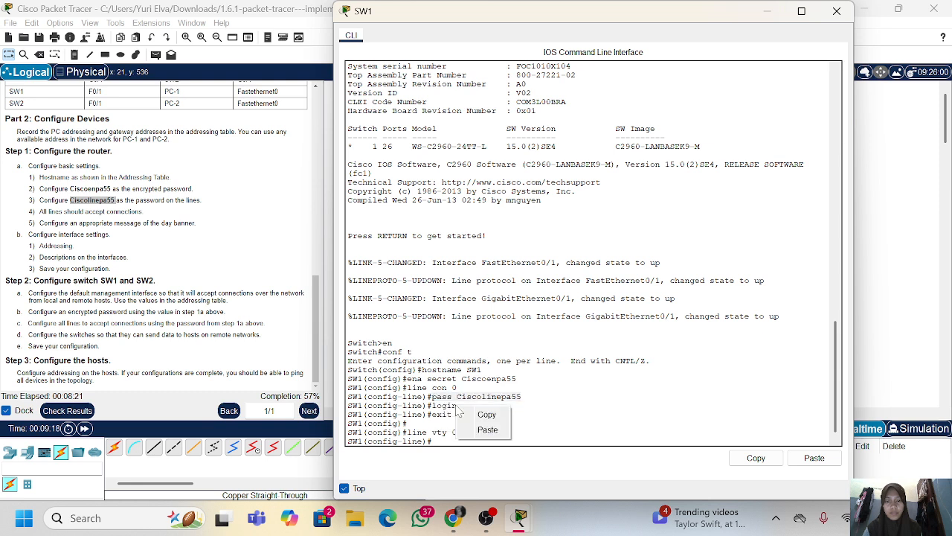
click(488, 430)
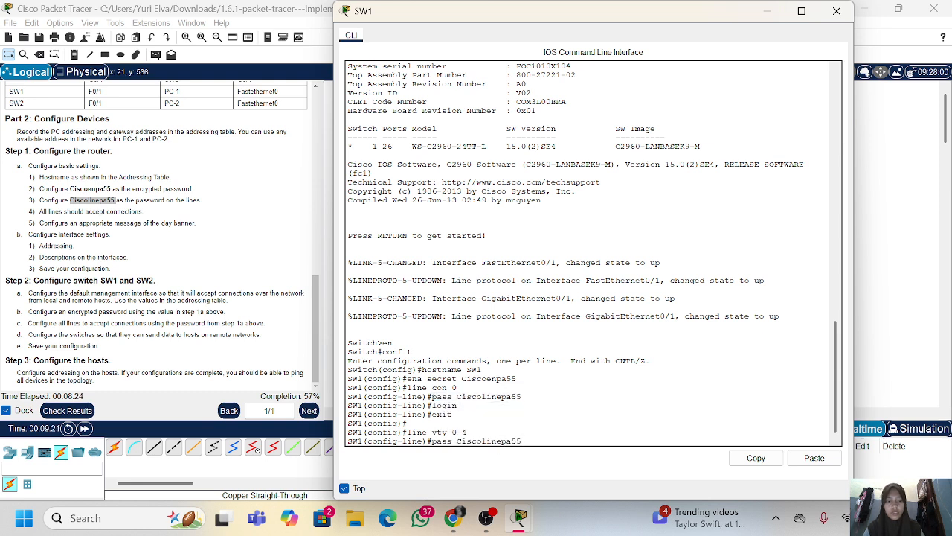
key(Return)
Enable login on the vty lines and exit to global configuration mode
text(login)
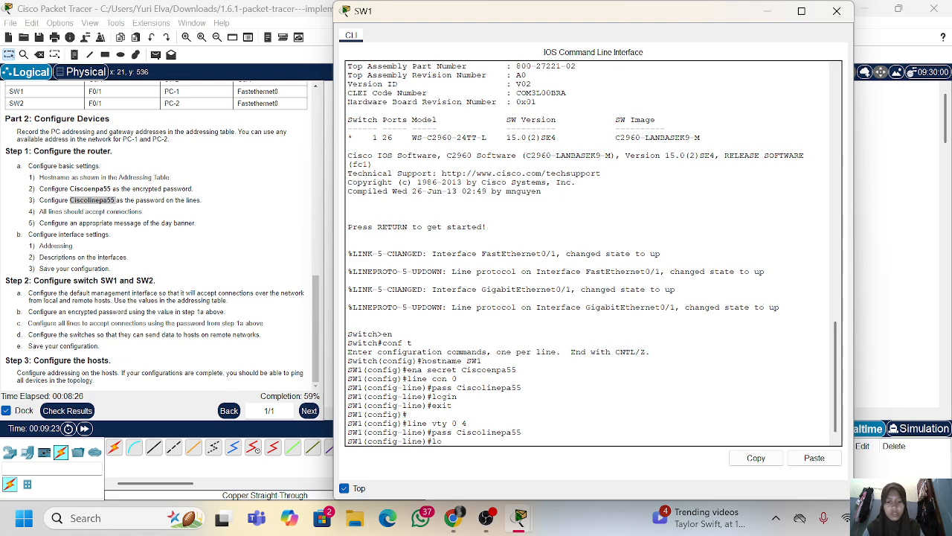
key(Return)
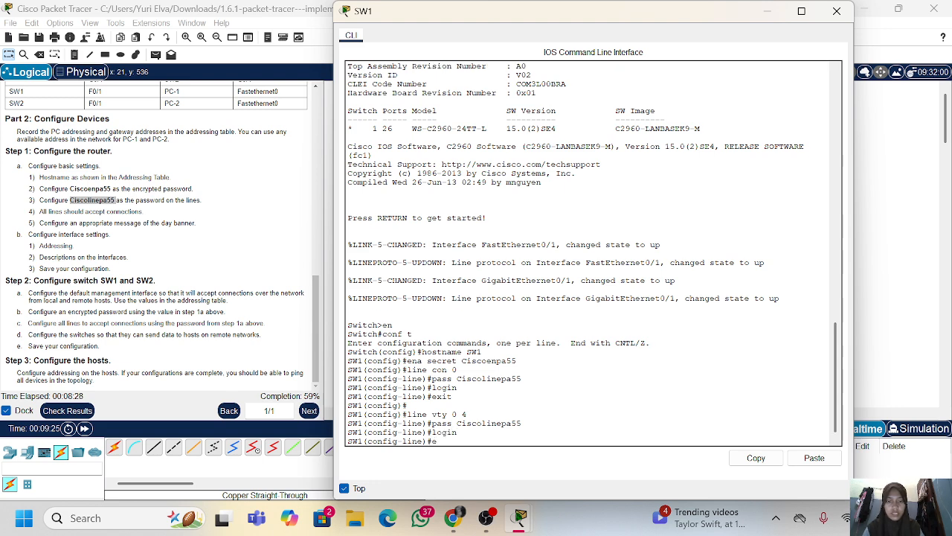
text(exit)
key(Return)
key(Return)
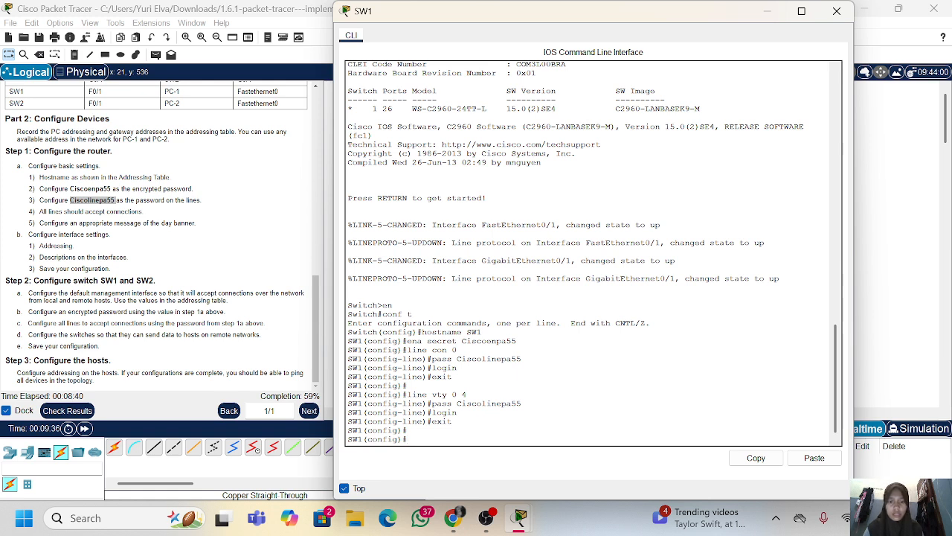
Encrypt the plain-text passwords on SW1 with service password-encryption
text(servi)
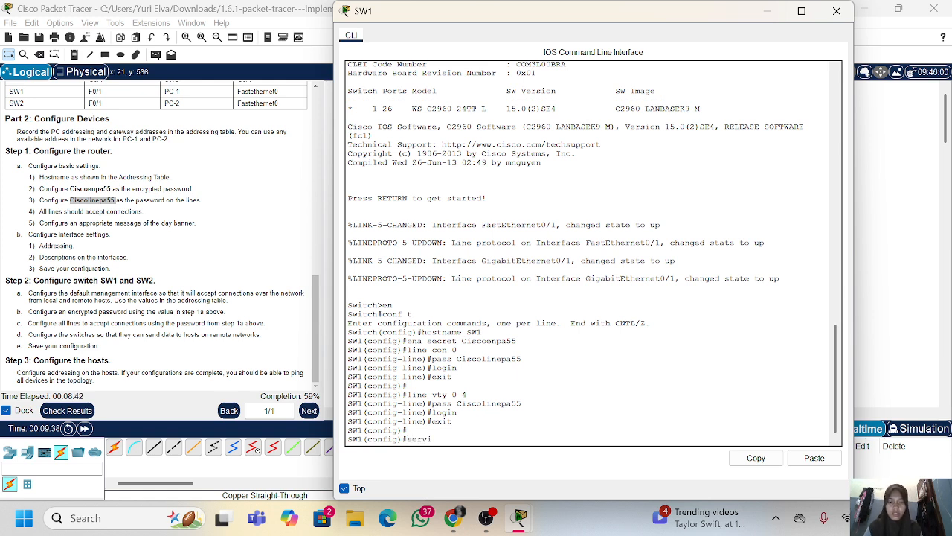
text(ce pa)
key(Tab)
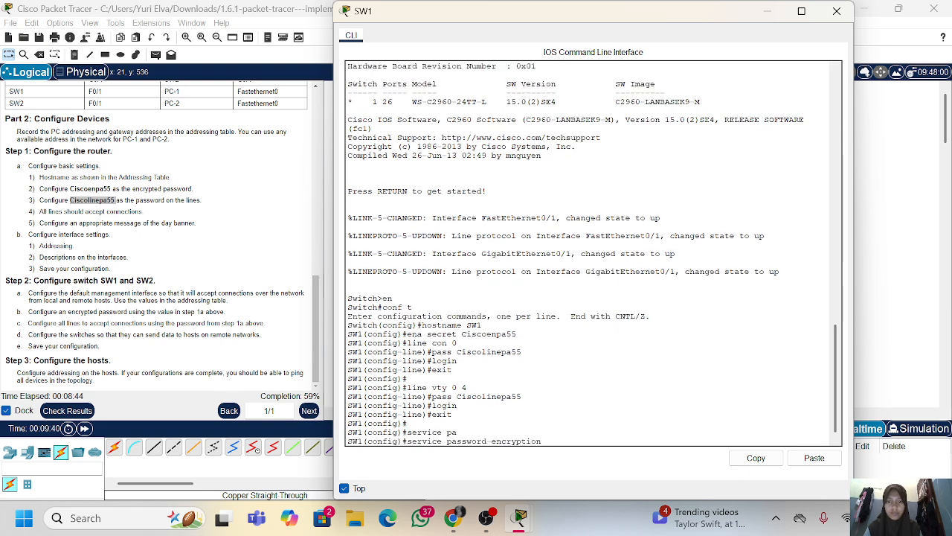
key(Return)
key(Return)
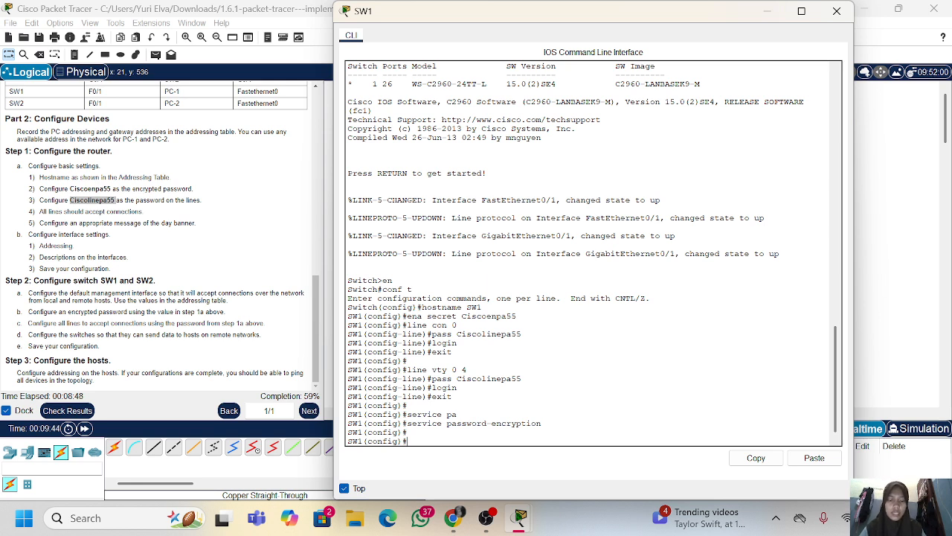
Enter interface configuration mode for VLAN 1 on SW1
text(i)
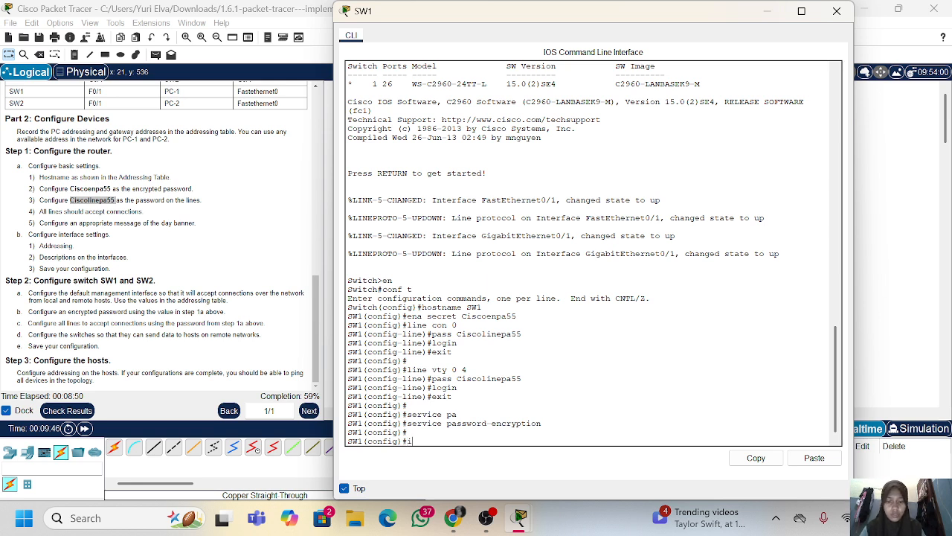
text(nt vlan)
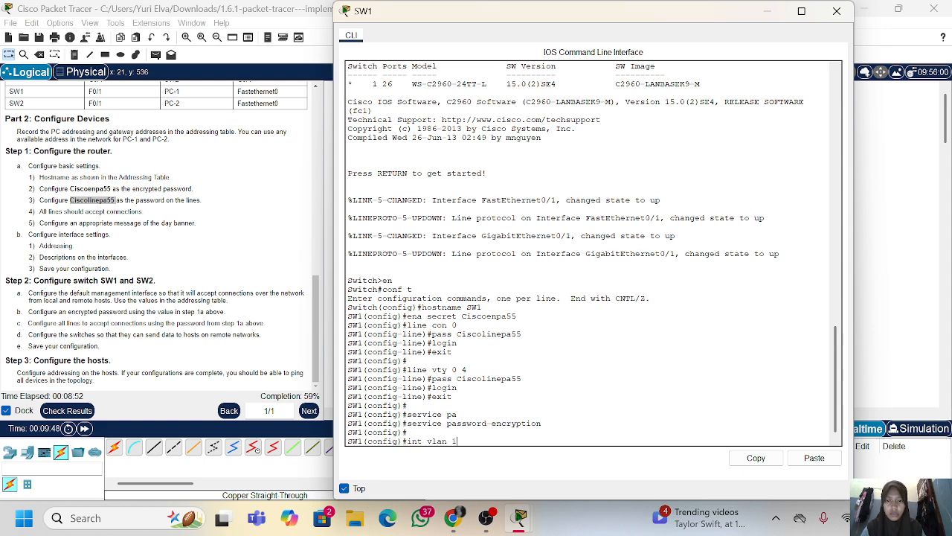
text( 1)
key(Return)
Try to assign 10.10.10.2 255.255.255.0 from the addressing table to VLAN 1, using ip without the address keyword
text(ip)
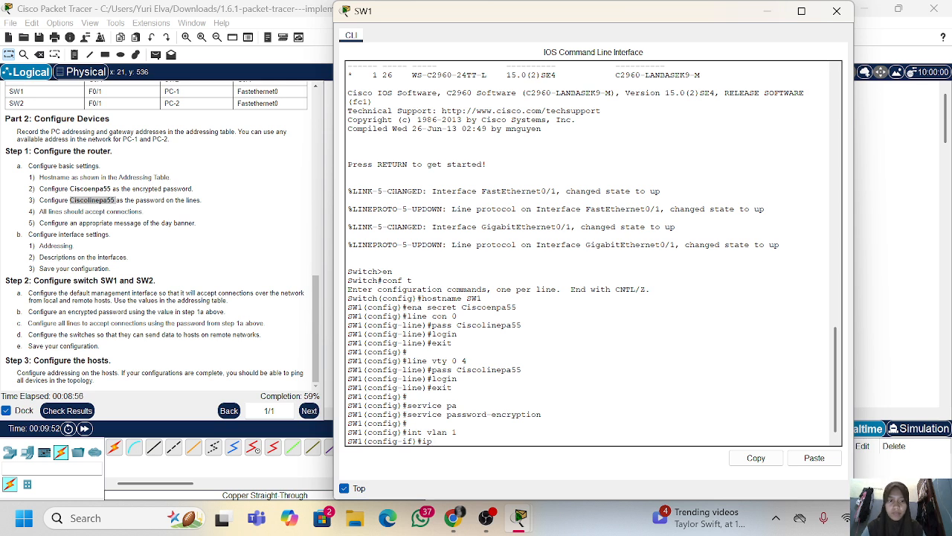
text( 10.10.)
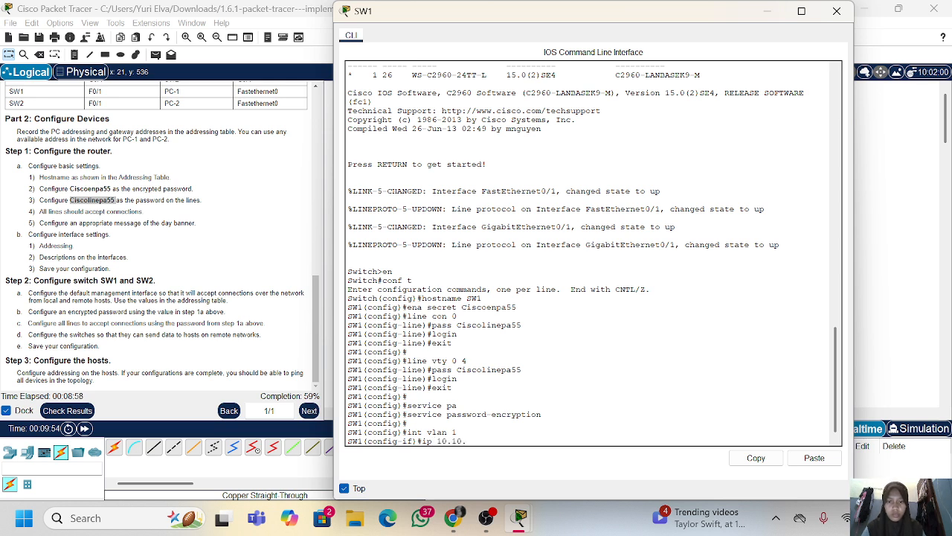
text(10.2)
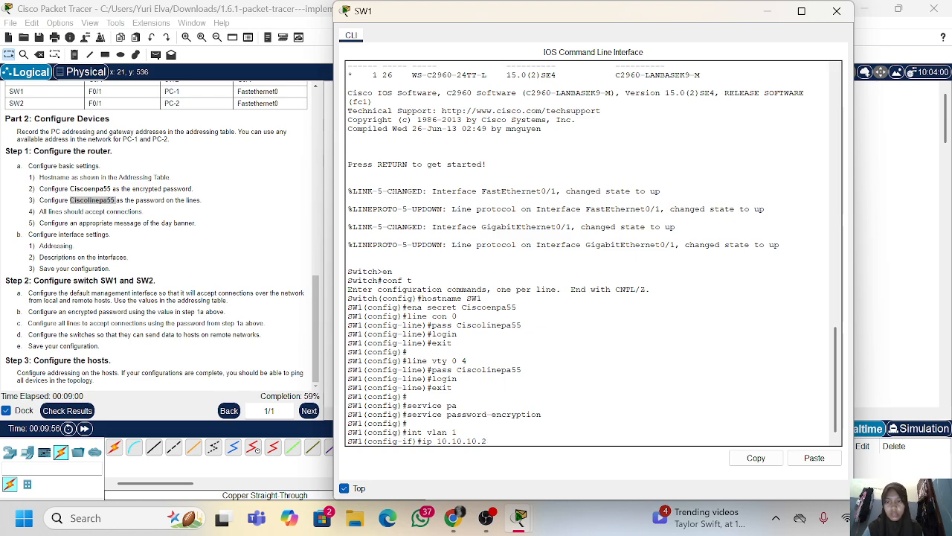
scroll(194, 251, up, 8)
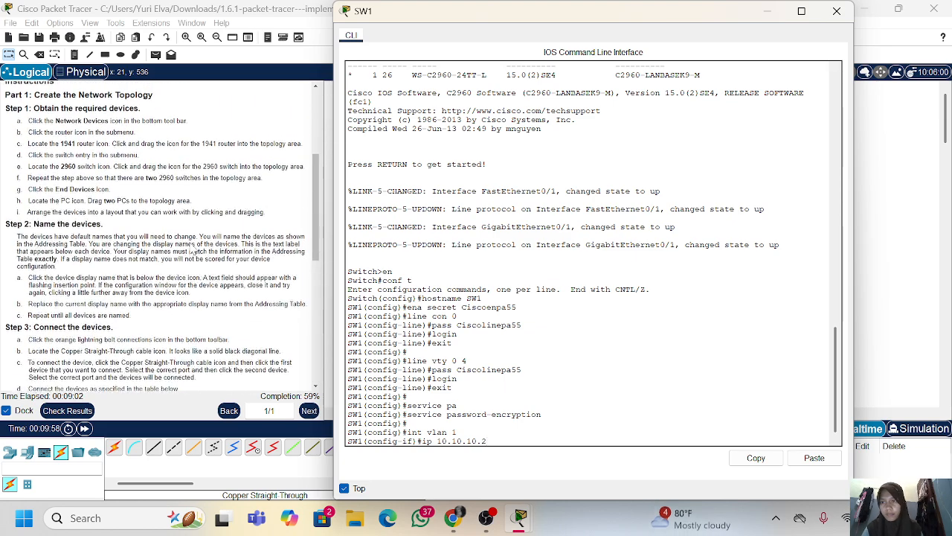
scroll(194, 251, up, 5)
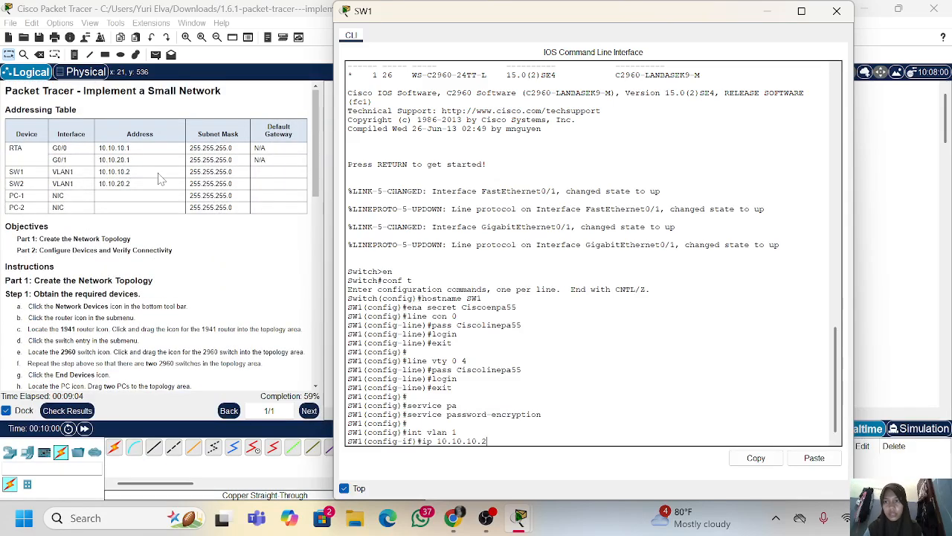
text(55.255.255.)
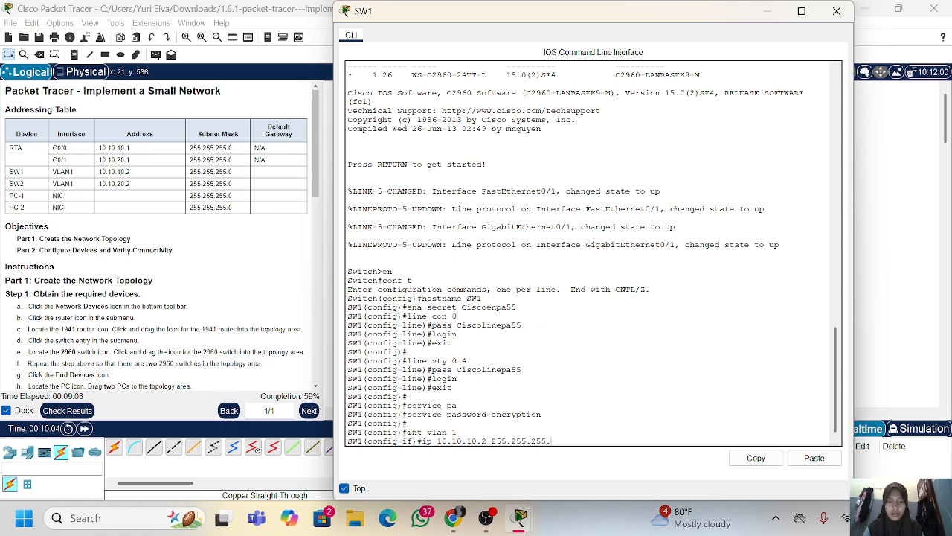
text(0)
key(Return)
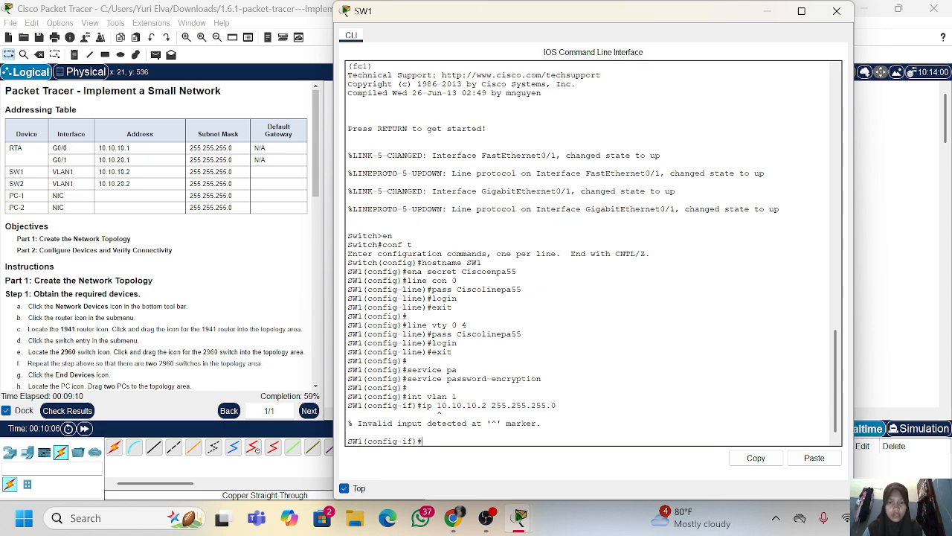
Assign 10.10.10.2 255.255.255.0 to VLAN 1 on SW1 with ip add, enable the interface, and return to global configuration mode
key(Up)
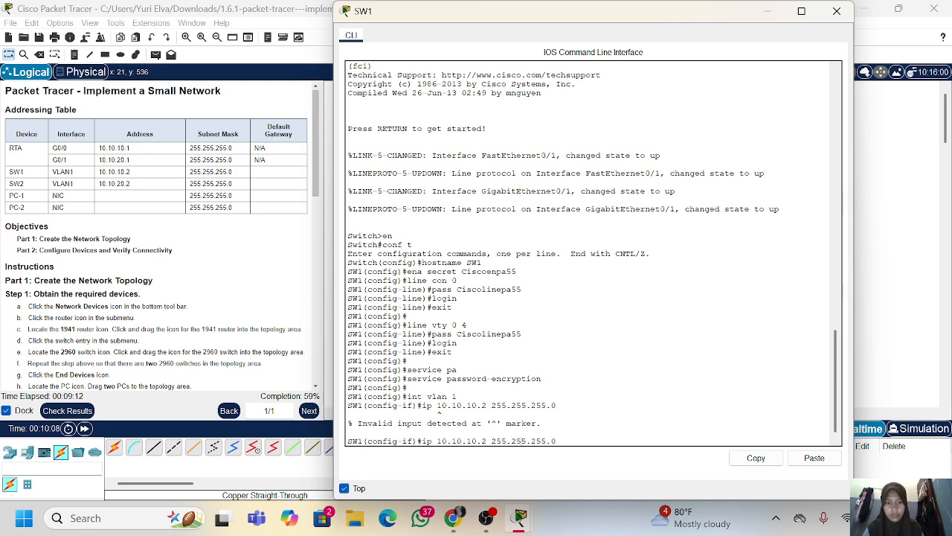
text(add)
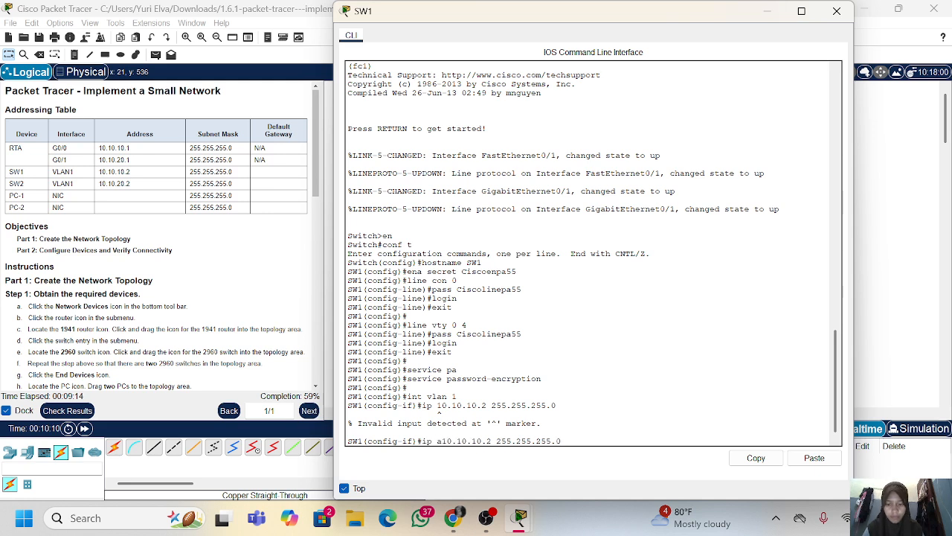
key(Return)
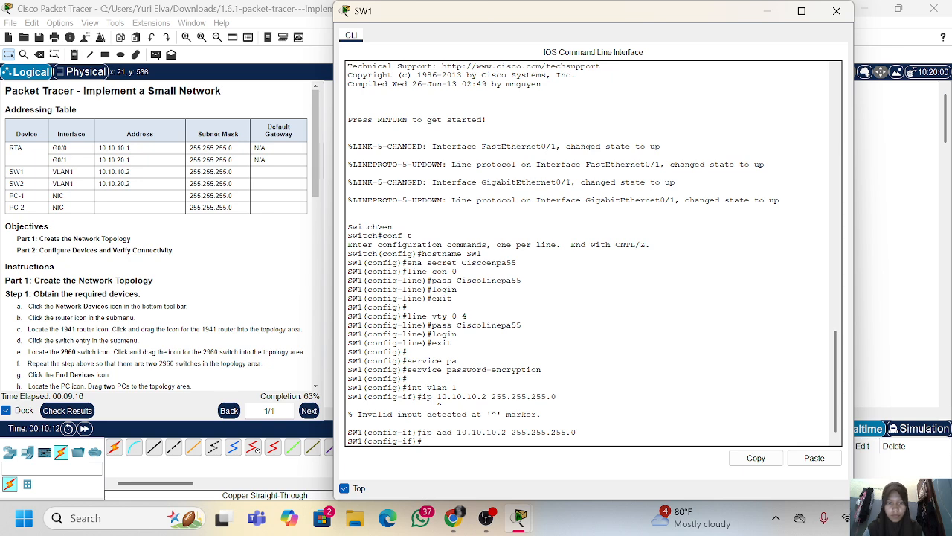
text(no sh)
key(Return)
text(exit)
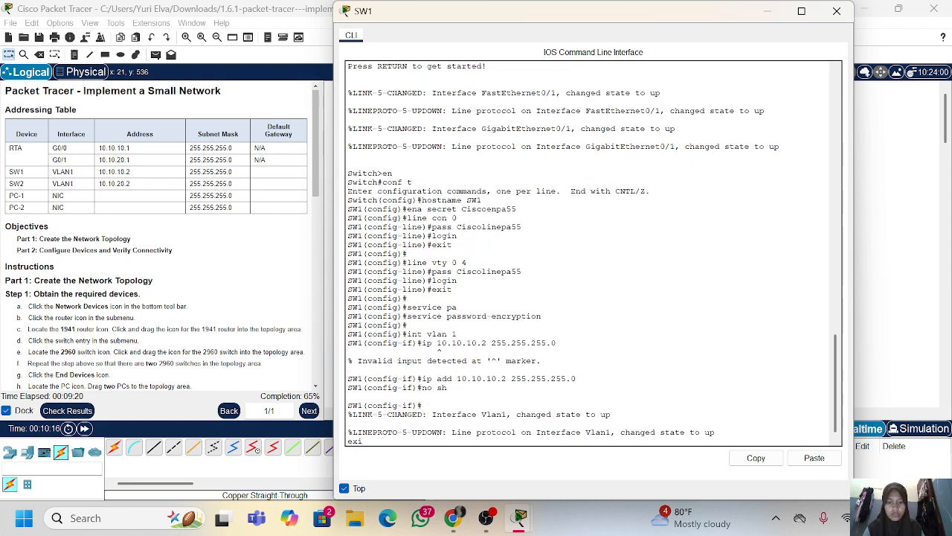
key(Return)
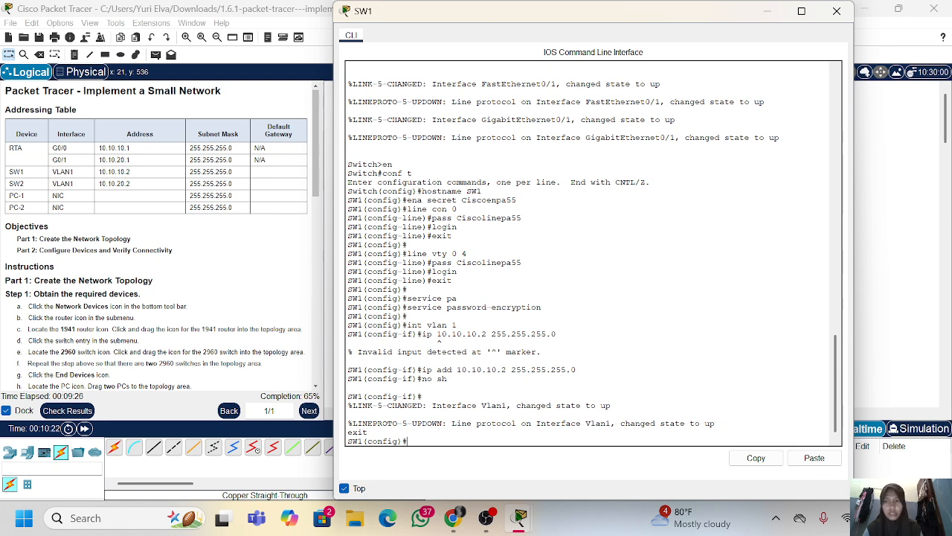
Set SW1's default gateway to 10.10.10.1
text(ip d)
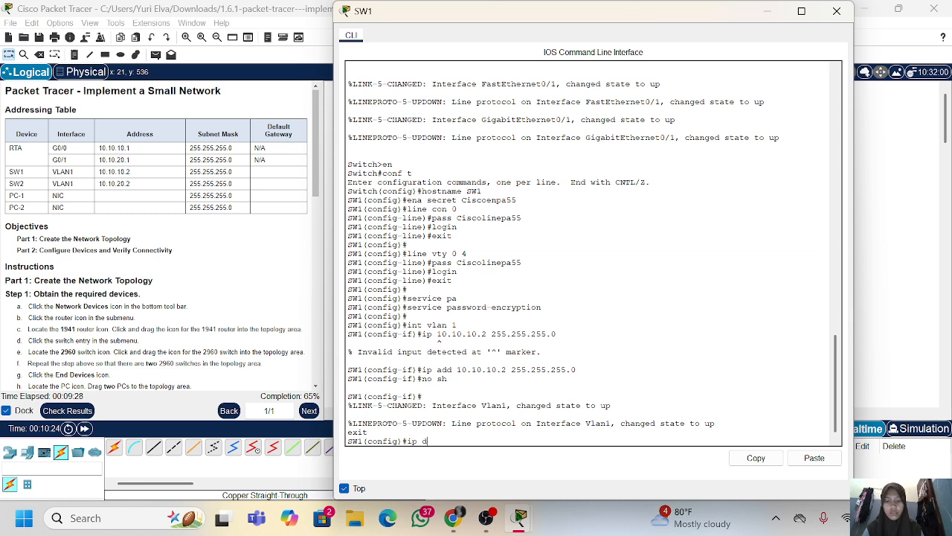
text(efault)
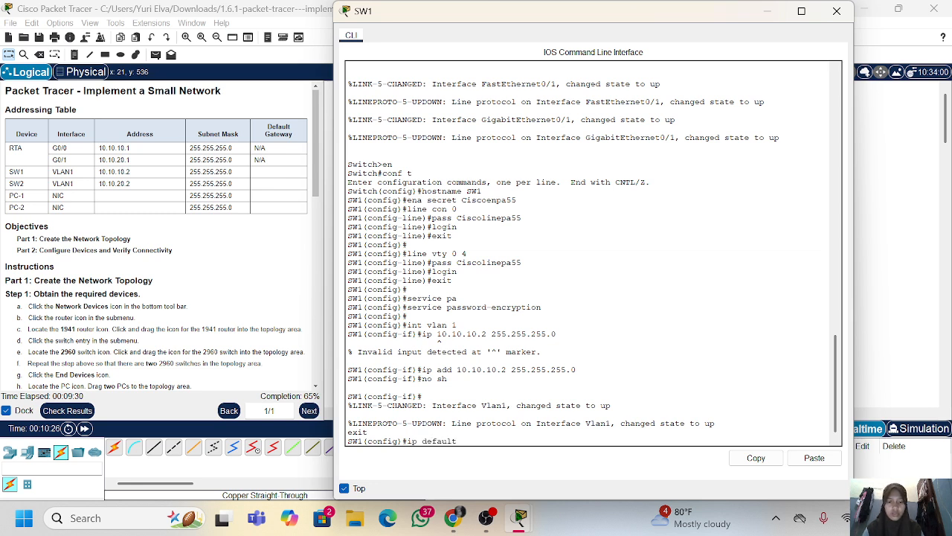
key(Tab)
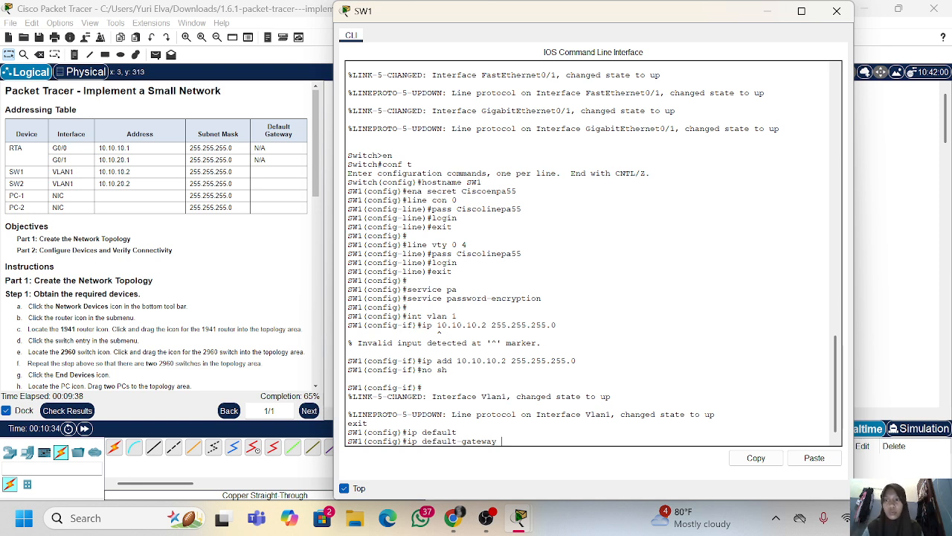
text(10.10.)
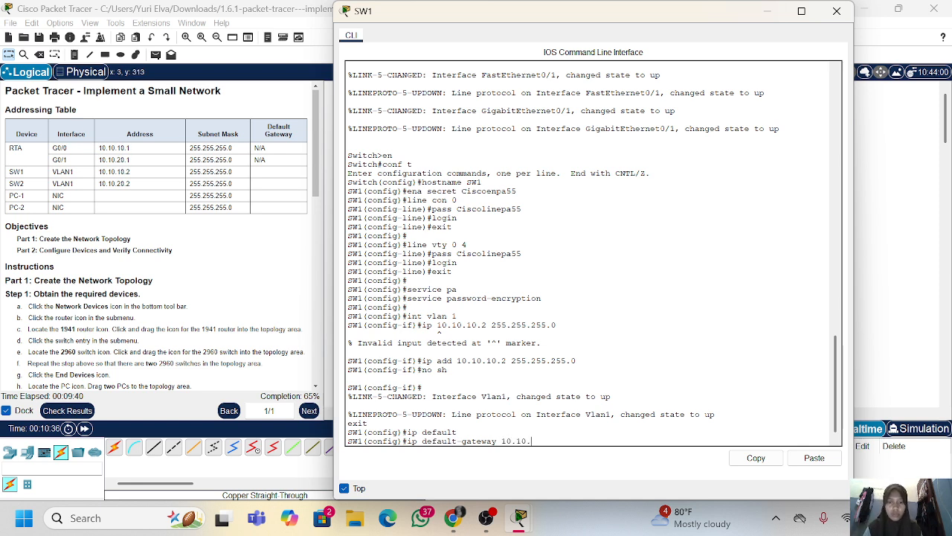
text(10.1)
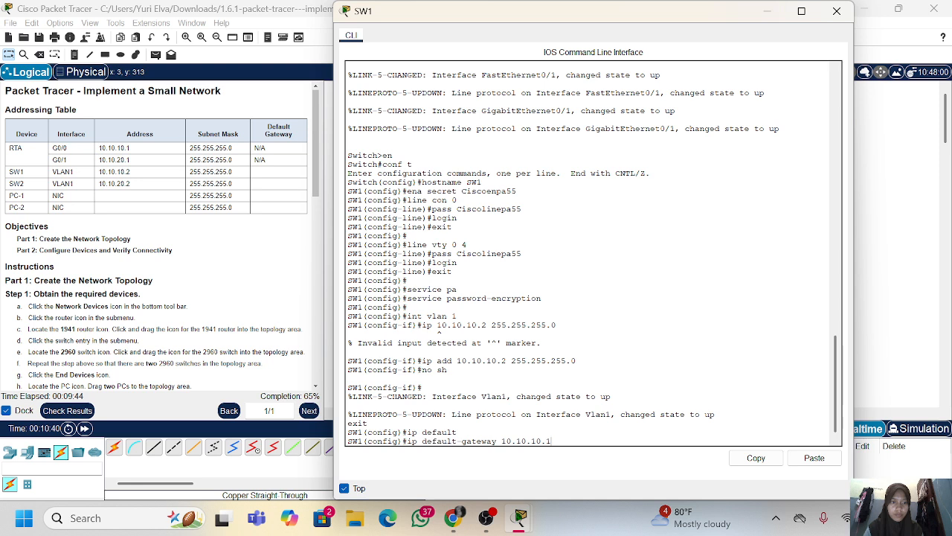
key(Return)
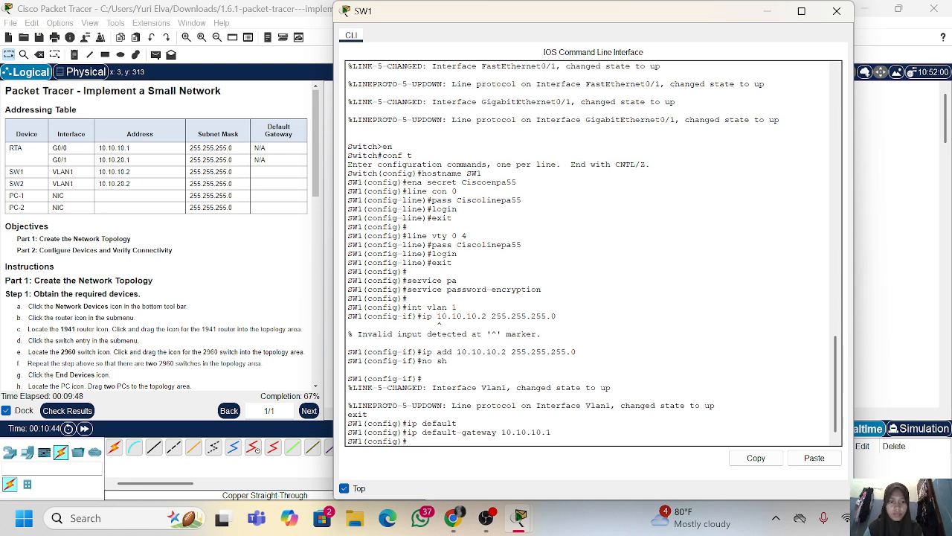
Leave configuration mode on SW1 and save the running configuration to startup-config under the default filename
text(en)
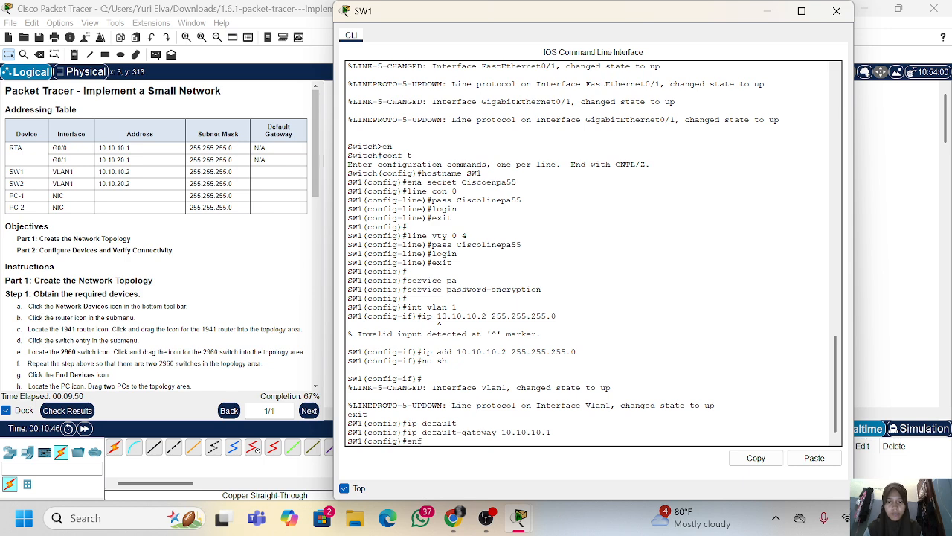
text(d)
key(Return)
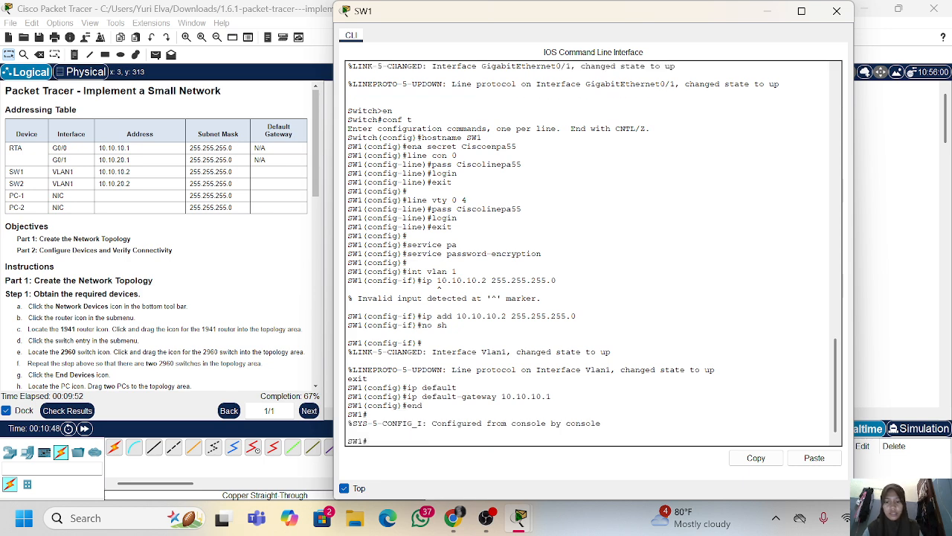
text(copy)
text(ru)
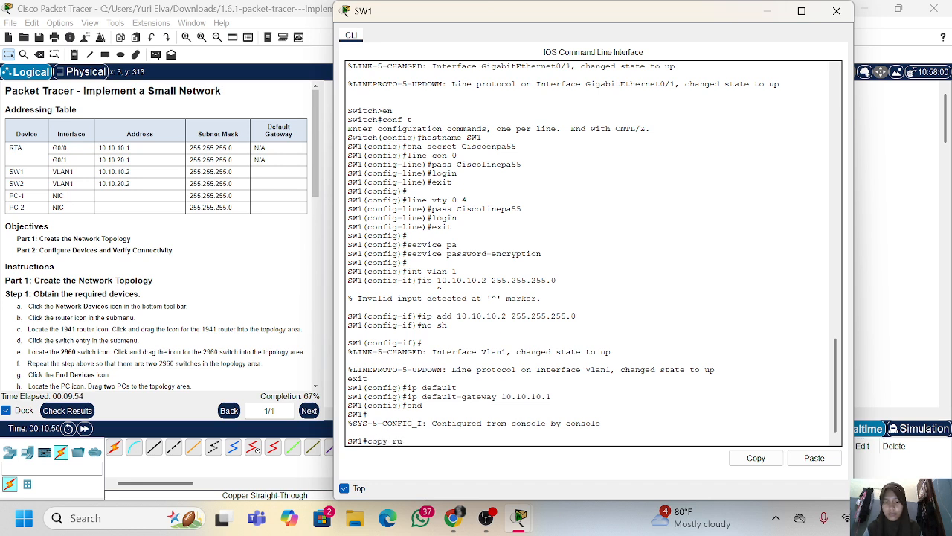
key(Tab)
text(st)
key(Tab)
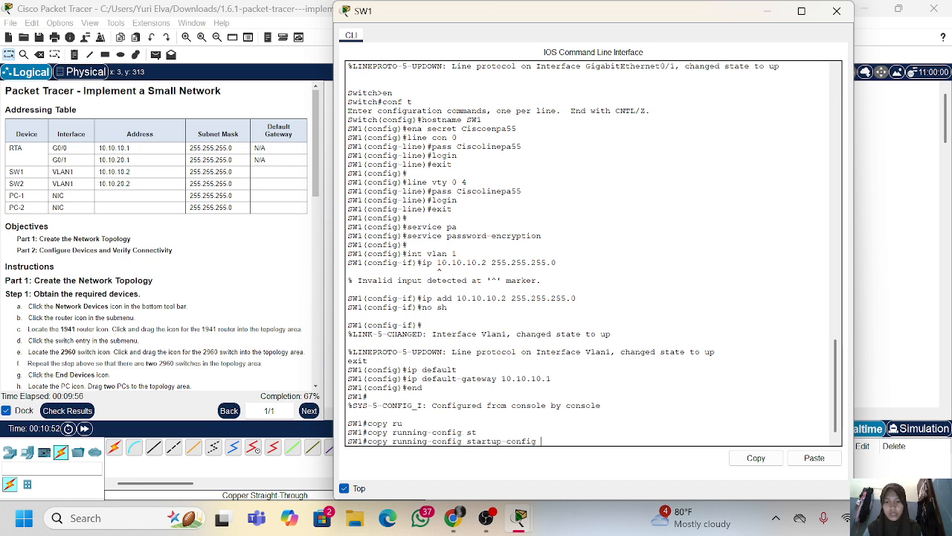
key(Return)
key(Return)
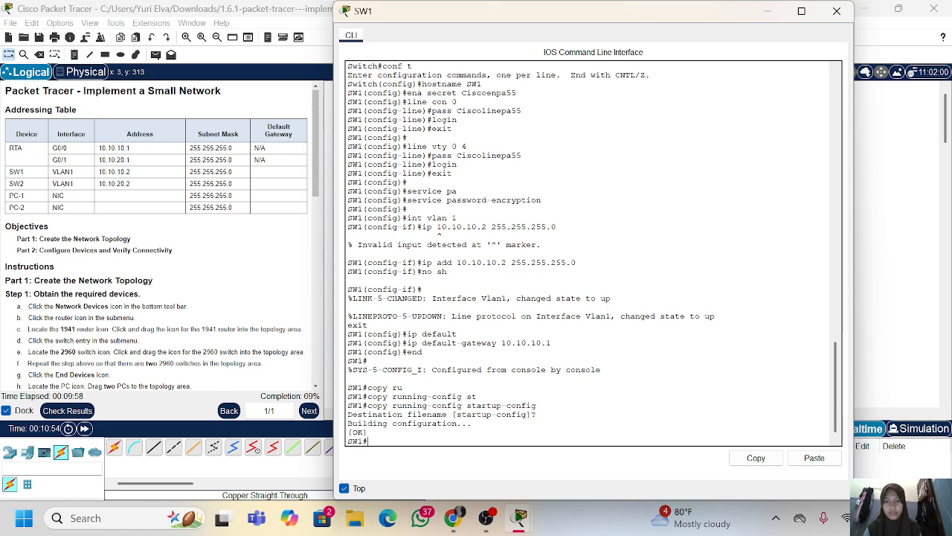
key(Return)
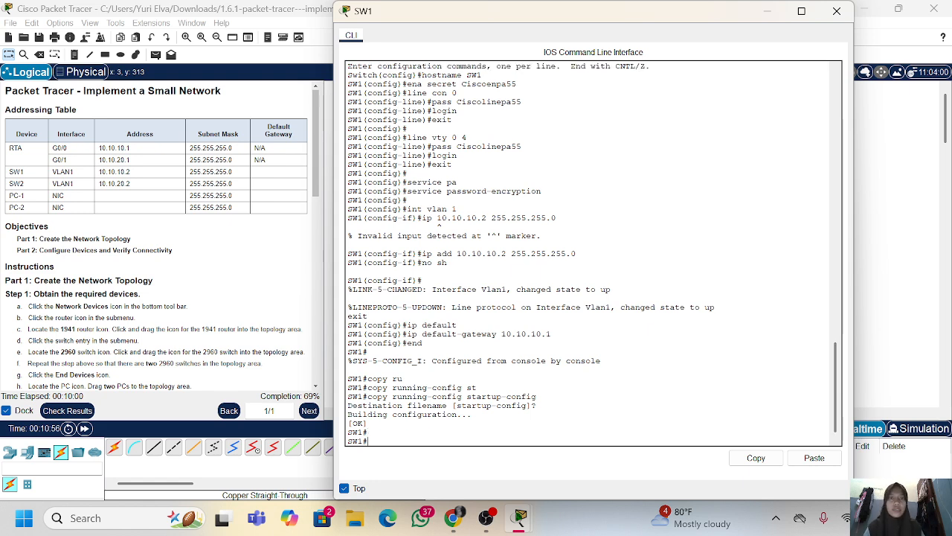
Check the activity's assessment items for SW1 and the remaining devices, and return to the workspace
click(71, 414)
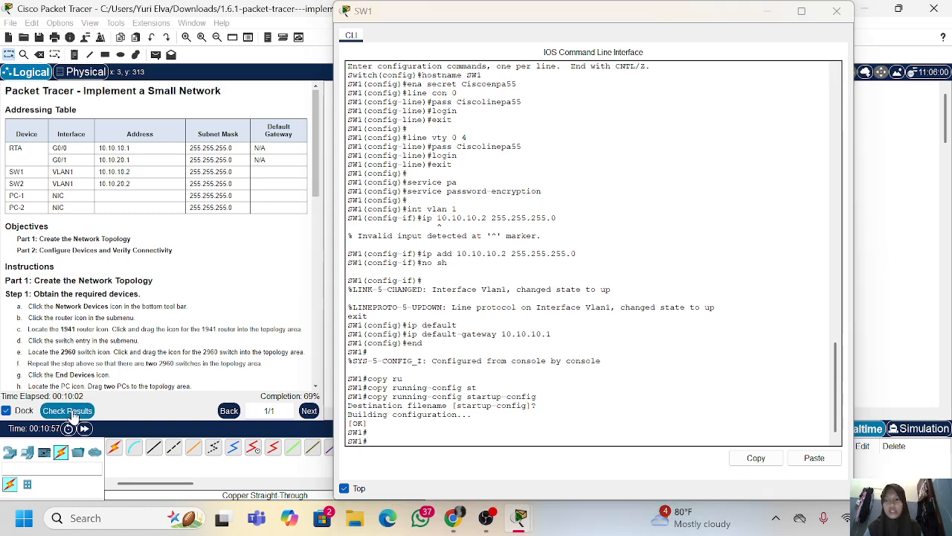
click(115, 81)
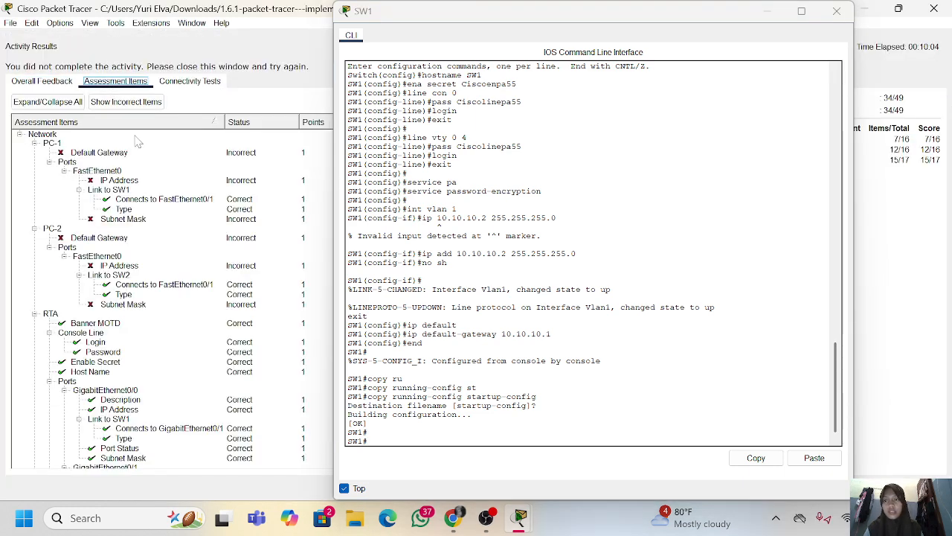
scroll(128, 361, down, 15)
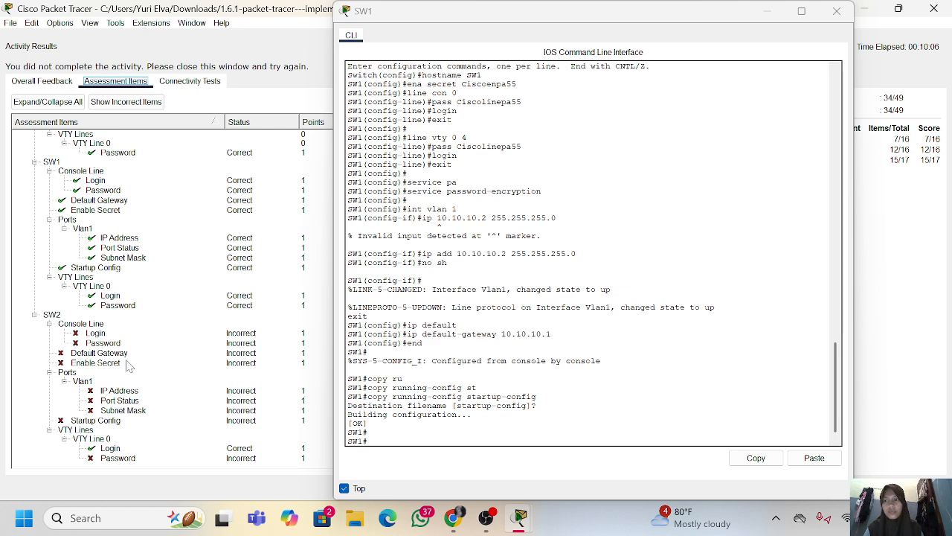
scroll(132, 286, up, 2)
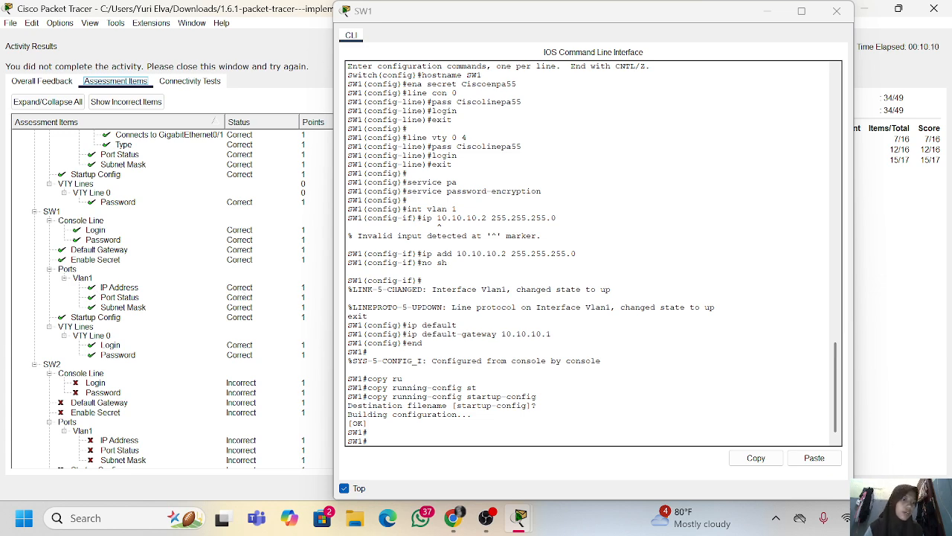
click(917, 487)
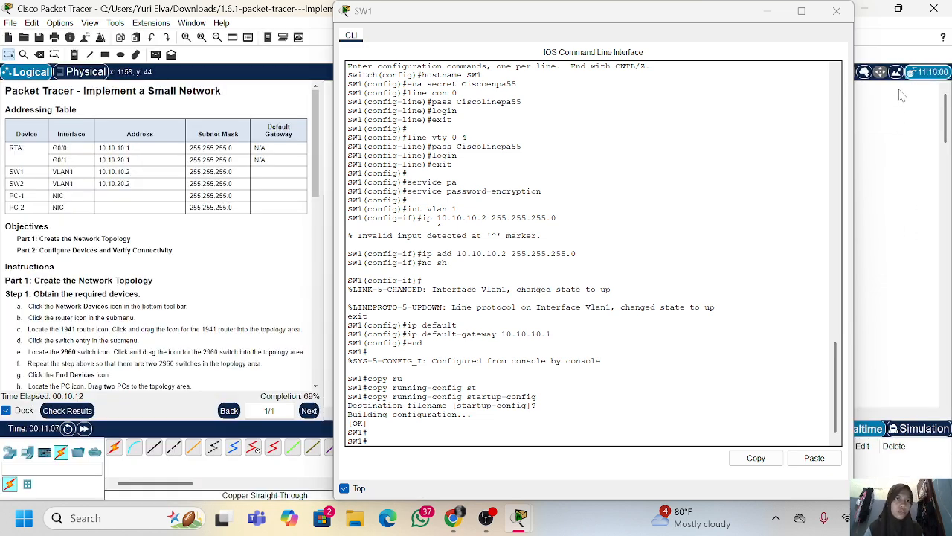
Close SW1's window and open a command-line session on SW2, keeping its window on top
click(838, 12)
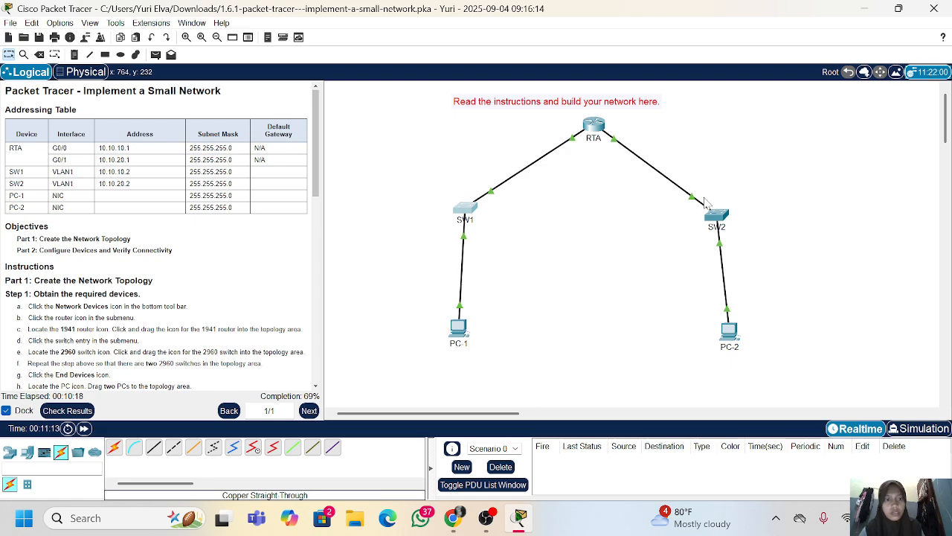
click(712, 218)
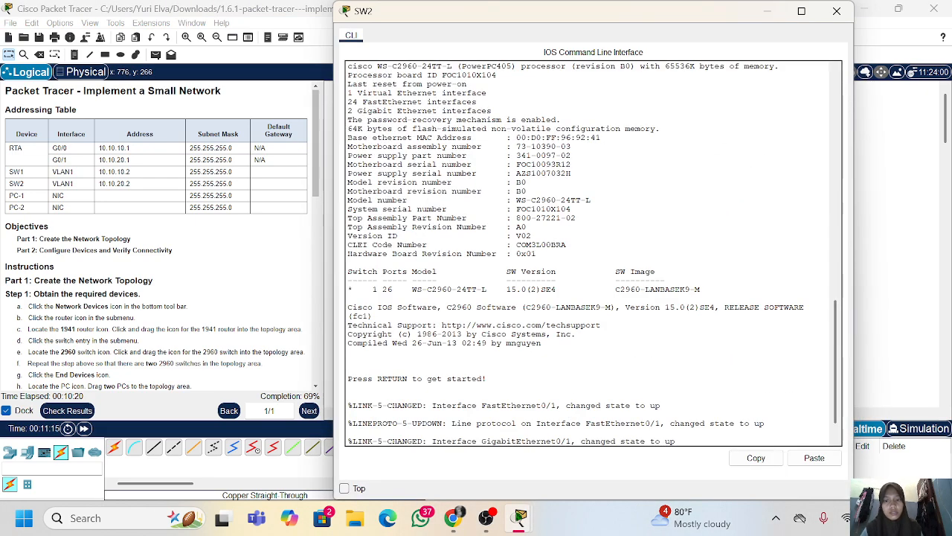
click(344, 488)
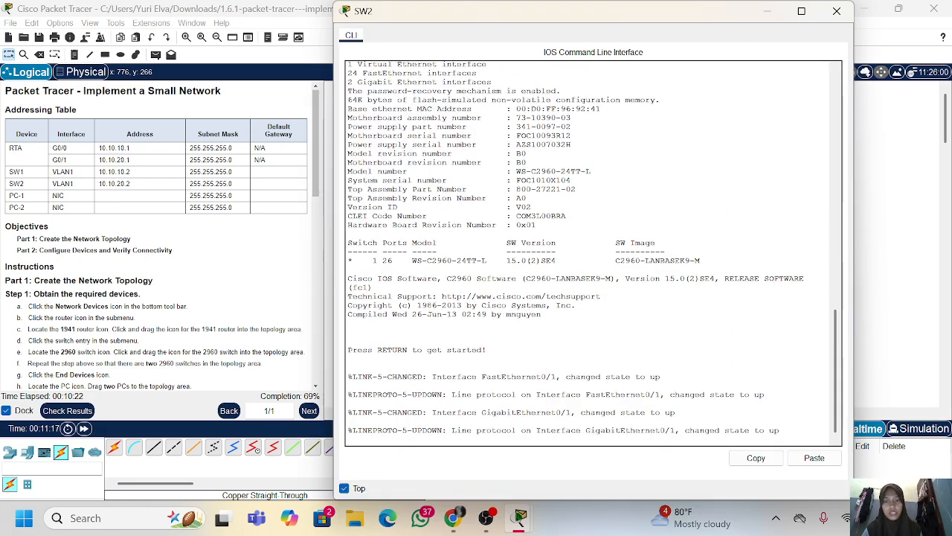
key(Return)
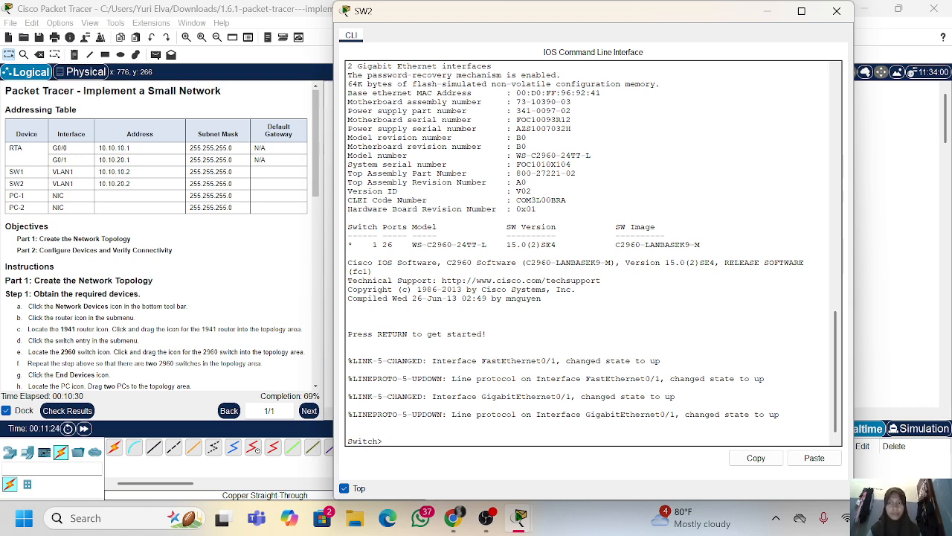
Enter global configuration mode on the second switch and set its hostname to SW2
text(en)
key(Return)
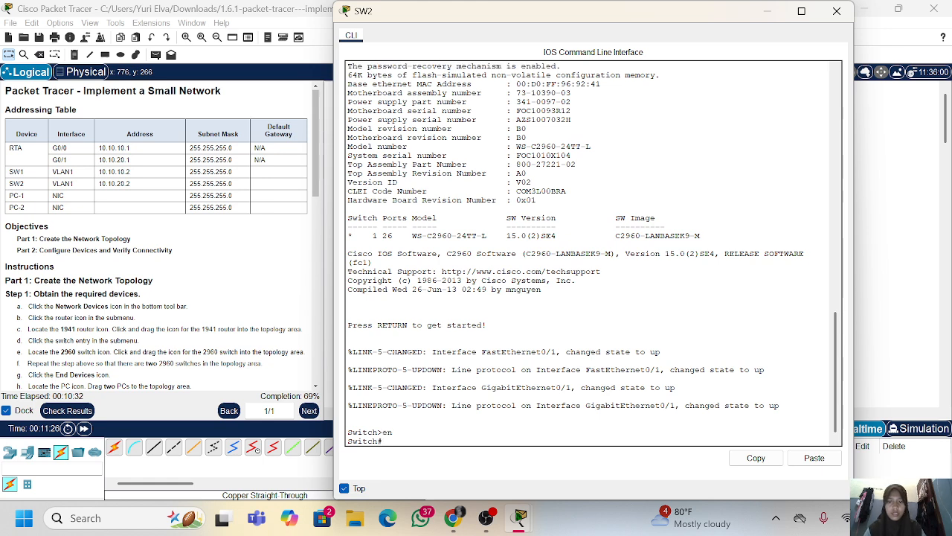
text(conf t)
key(Return)
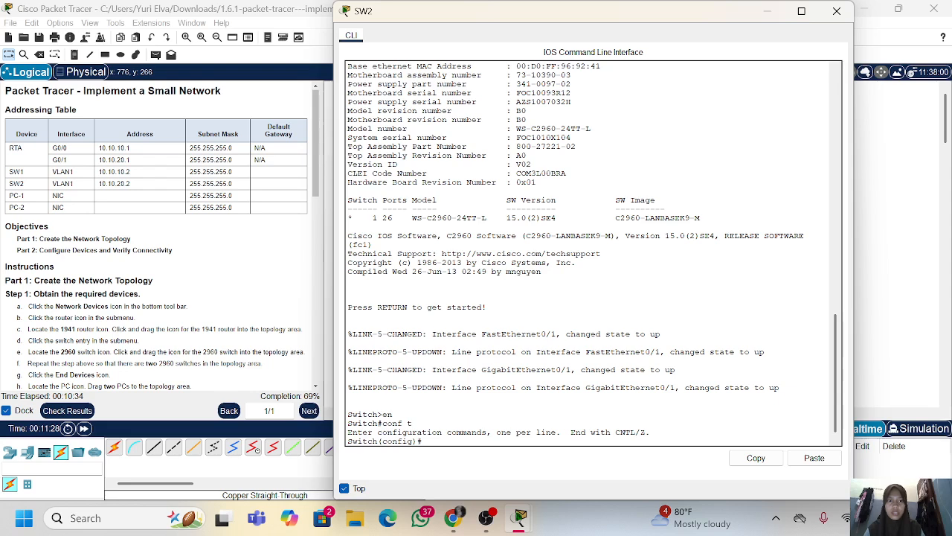
text(hostn)
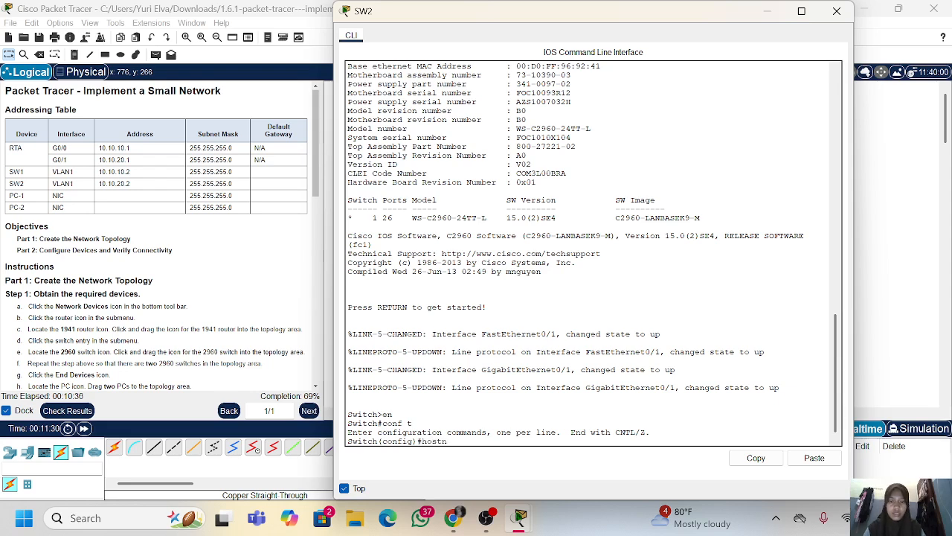
text(ame SW2)
key(Return)
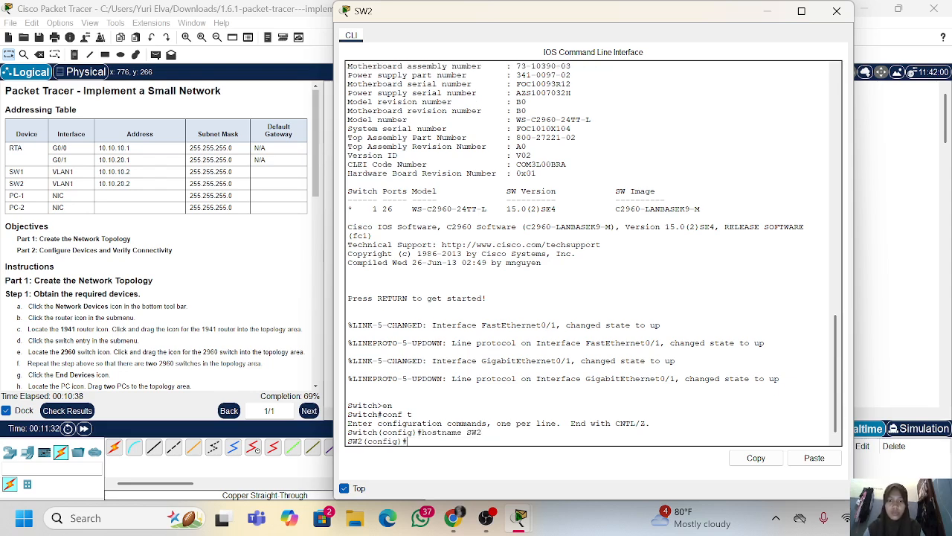
Set SW2's encrypted privileged-mode password with enable secret, copying the encrypted password given in the activity instructions
text(en)
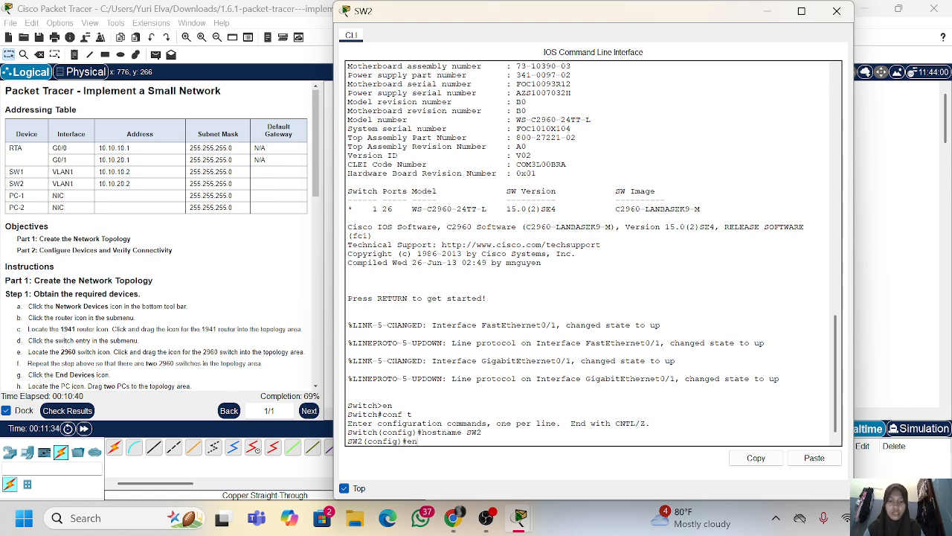
text(a secret)
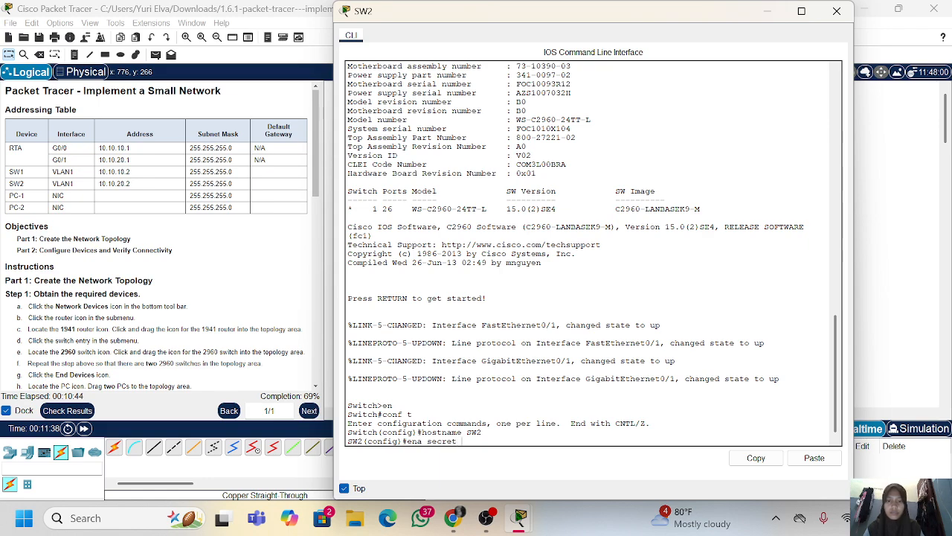
scroll(163, 238, down, 10)
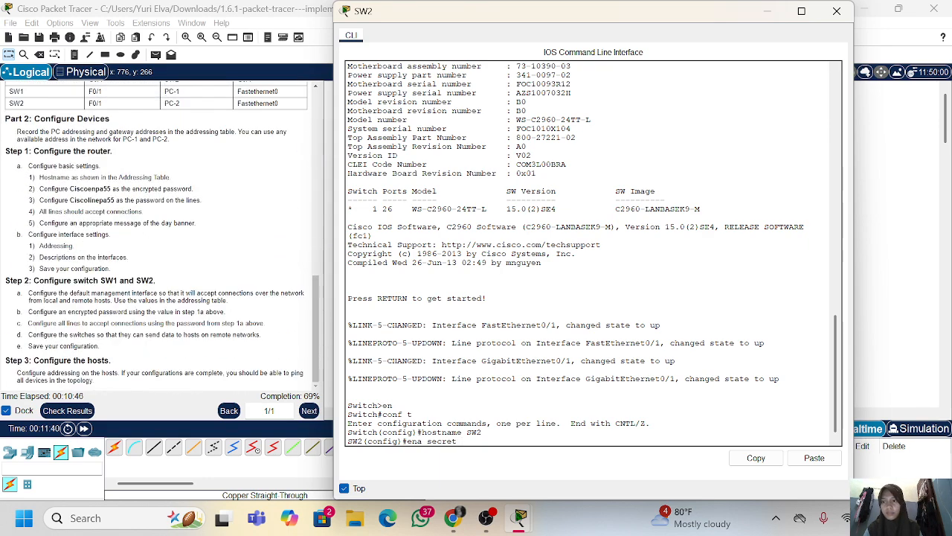
drag(110, 189, 77, 189)
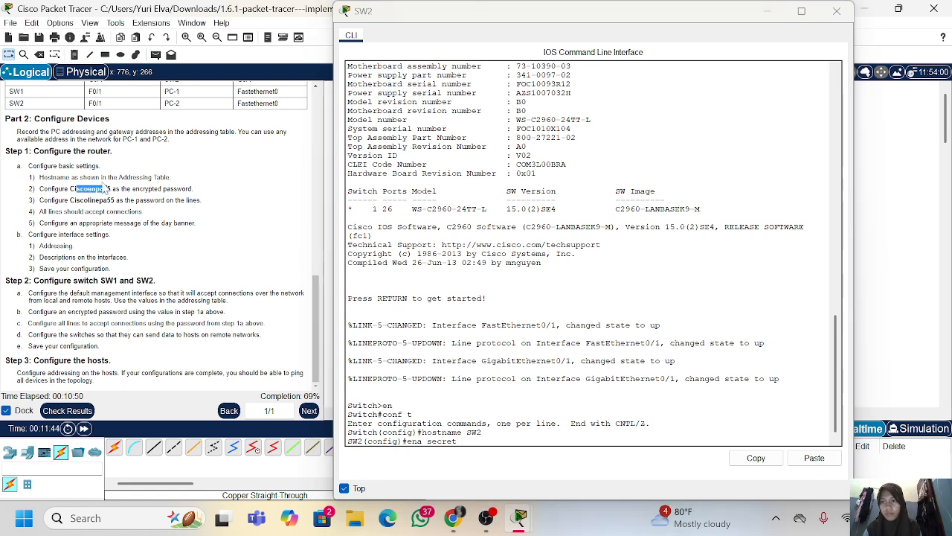
drag(111, 189, 76, 189)
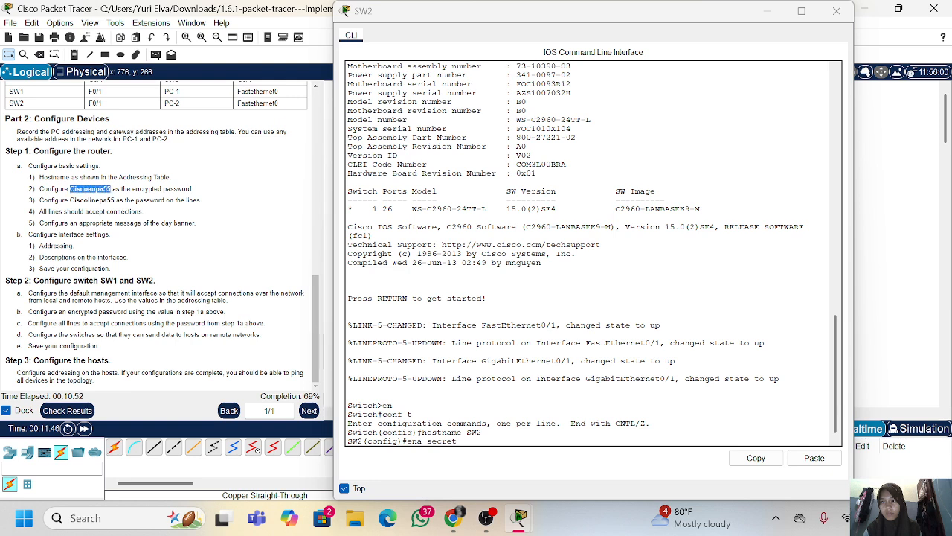
right_click(82, 189)
click(97, 196)
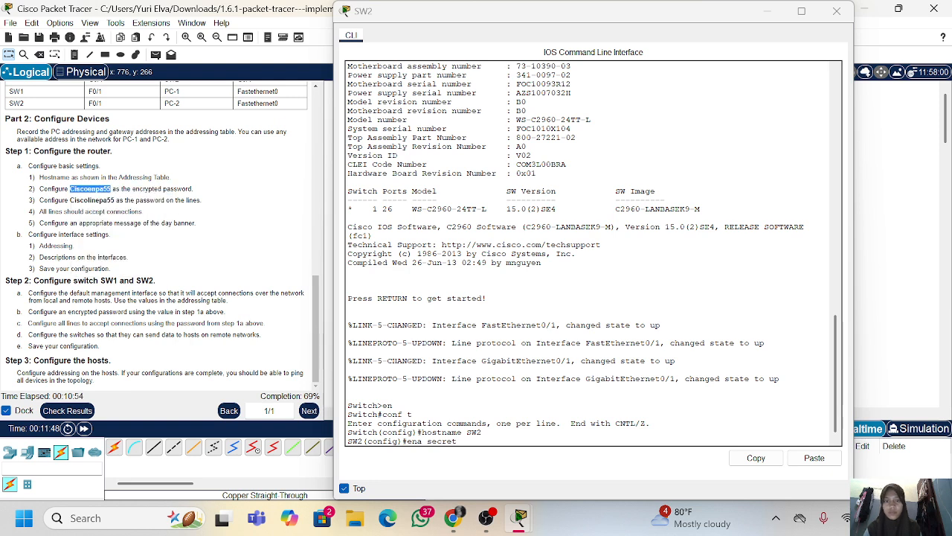
right_click(467, 298)
click(497, 324)
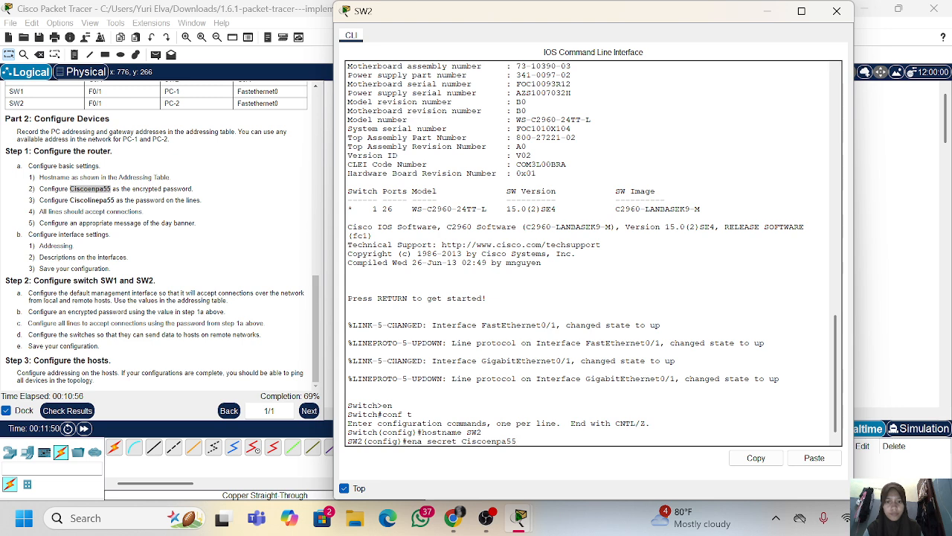
key(Return)
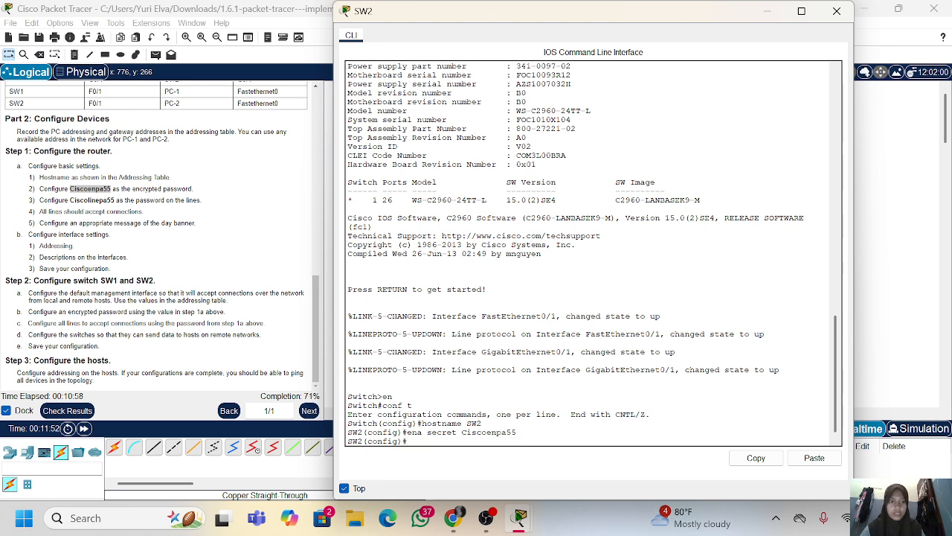
key(Return)
Enter configuration for console line 0 and set its password to the line password copied from the activity instructions
text(line)
key(BackSpace)
key(BackSpace)
key(BackSpace)
key(BackSpace)
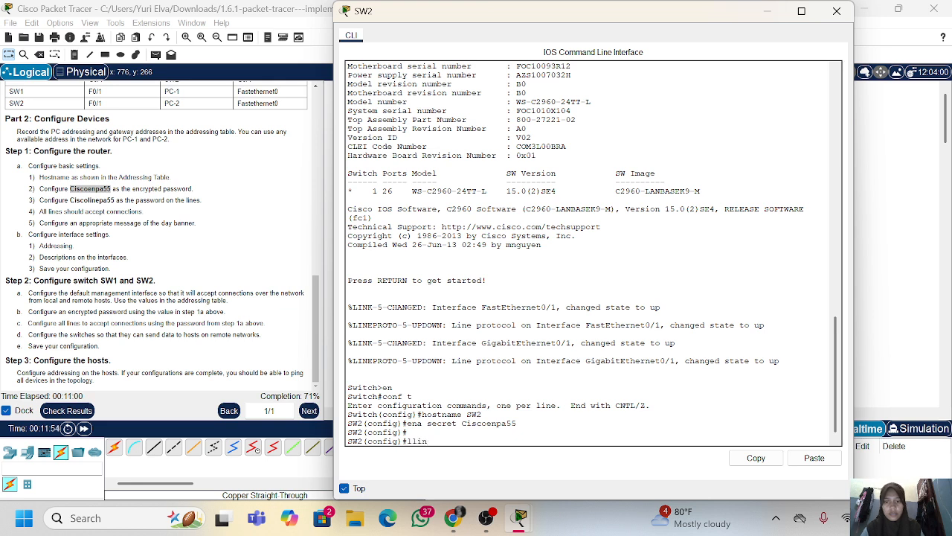
text(ine conn)
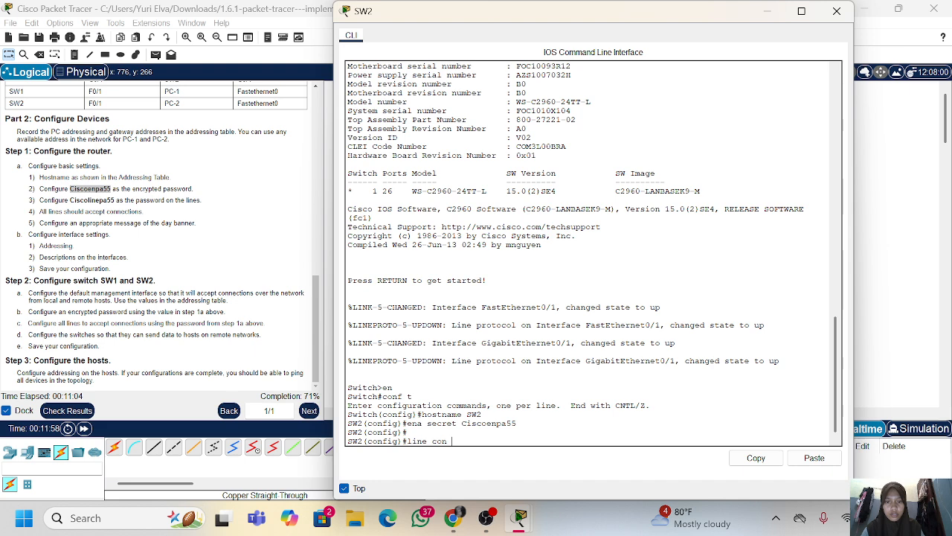
key(BackSpace)
key(BackSpace)
key(BackSpace)
key(BackSpace)
text(con 0)
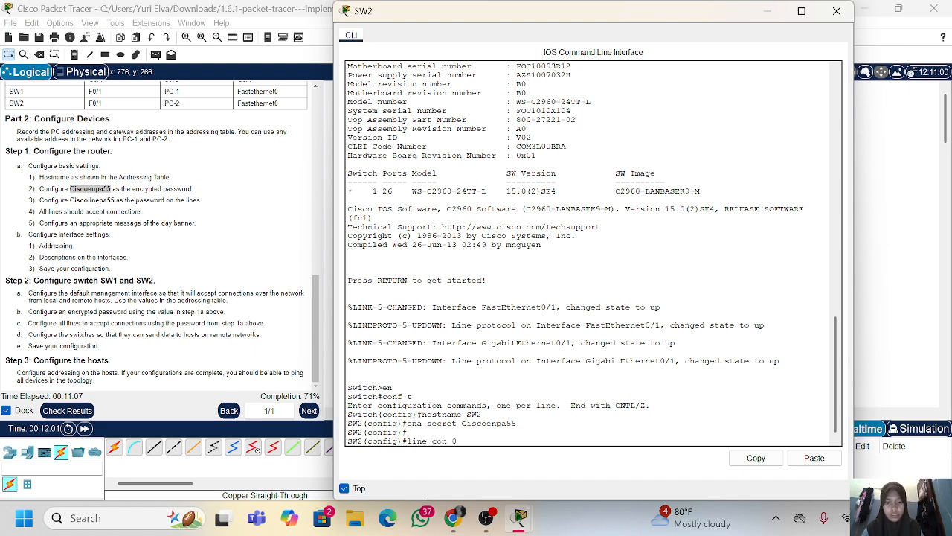
key(Return)
text(p)
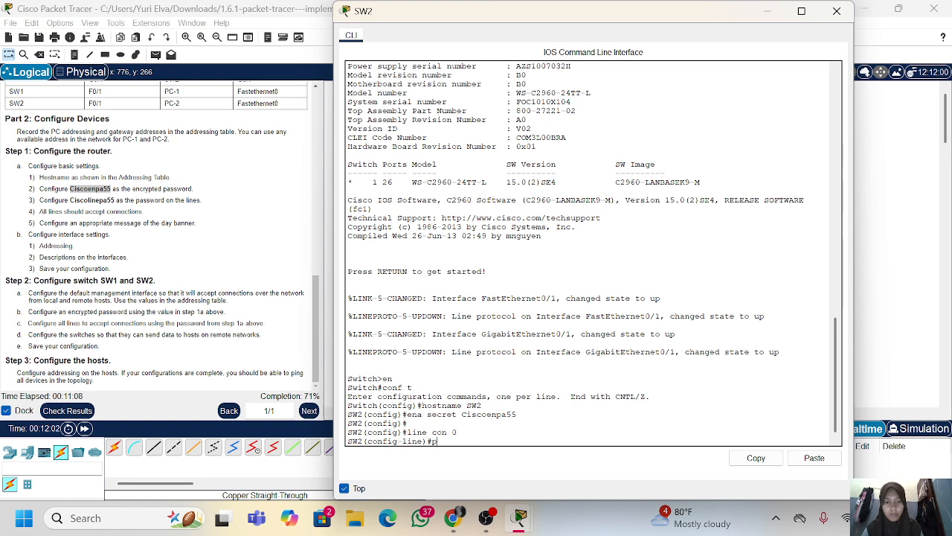
text(ass)
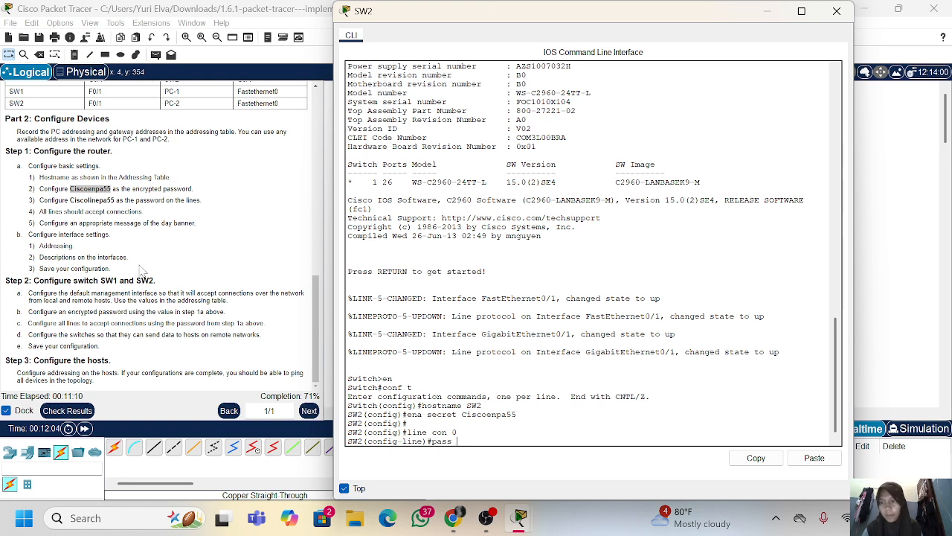
drag(114, 200, 70, 200)
right_click(74, 207)
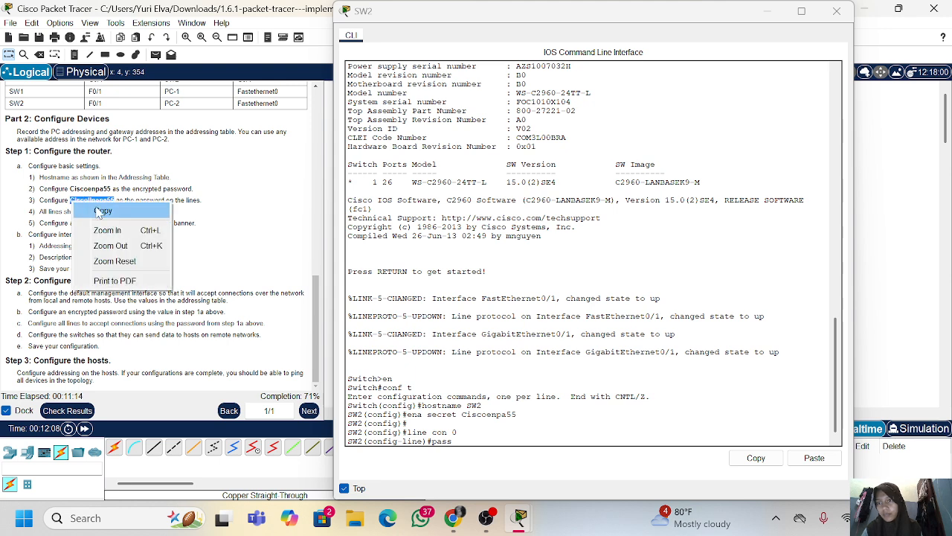
click(99, 211)
right_click(587, 372)
click(616, 393)
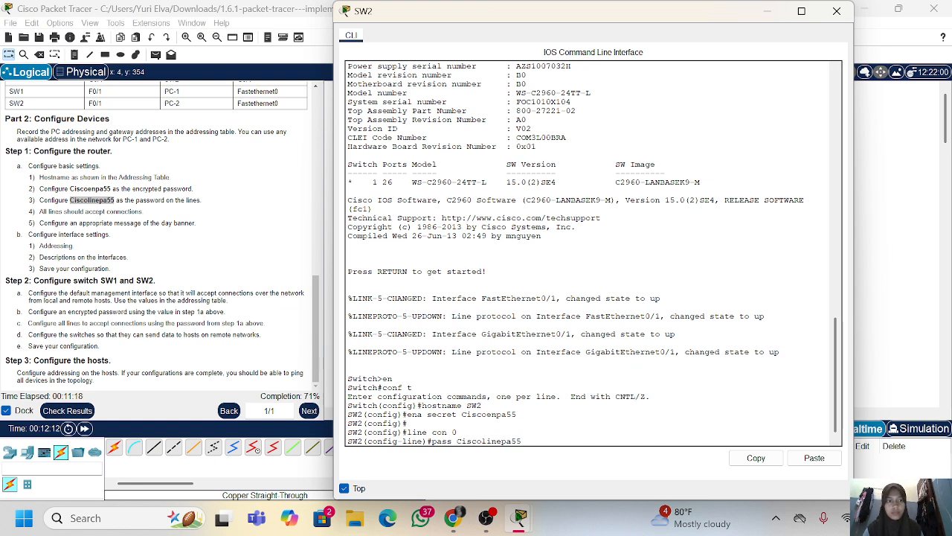
key(Return)
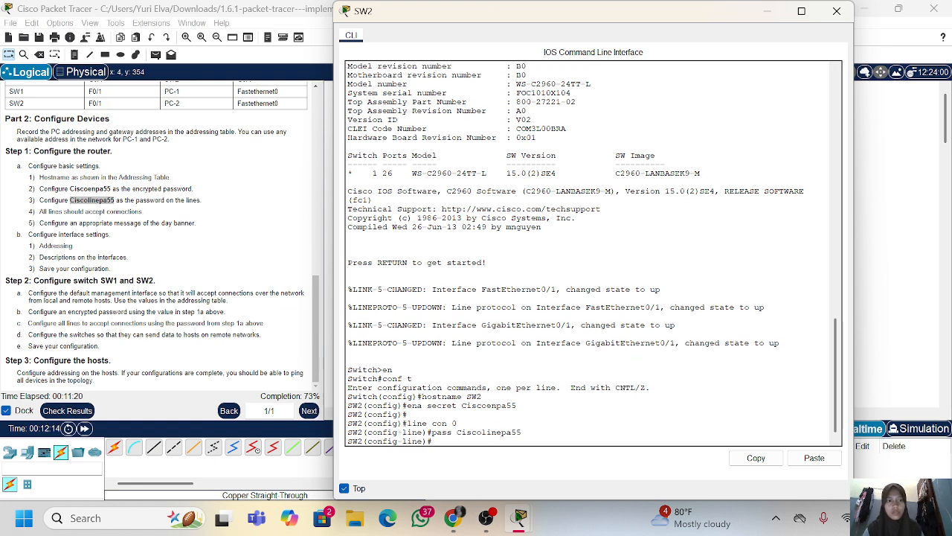
Enable login on the console line and return to global configuration mode
text(login)
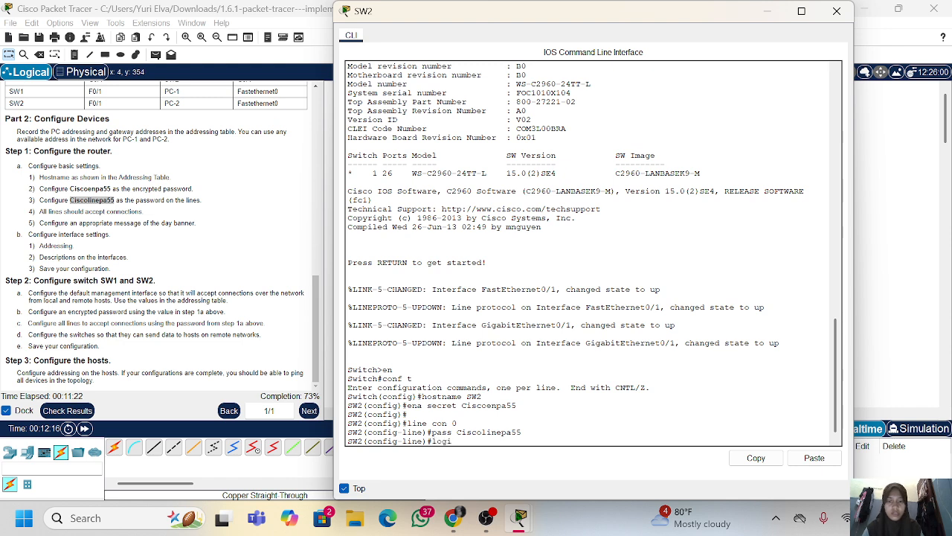
key(Return)
text(exi)
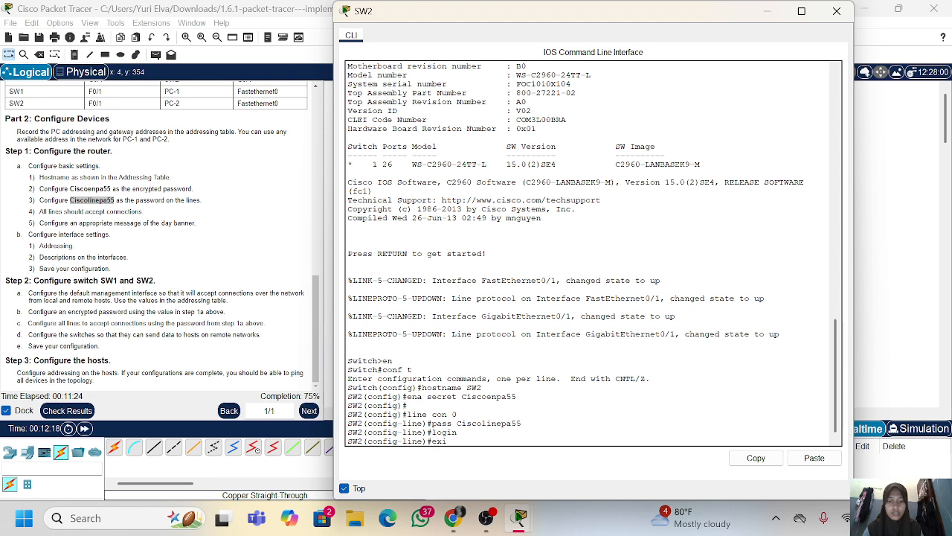
text(t)
key(Return)
key(Return)
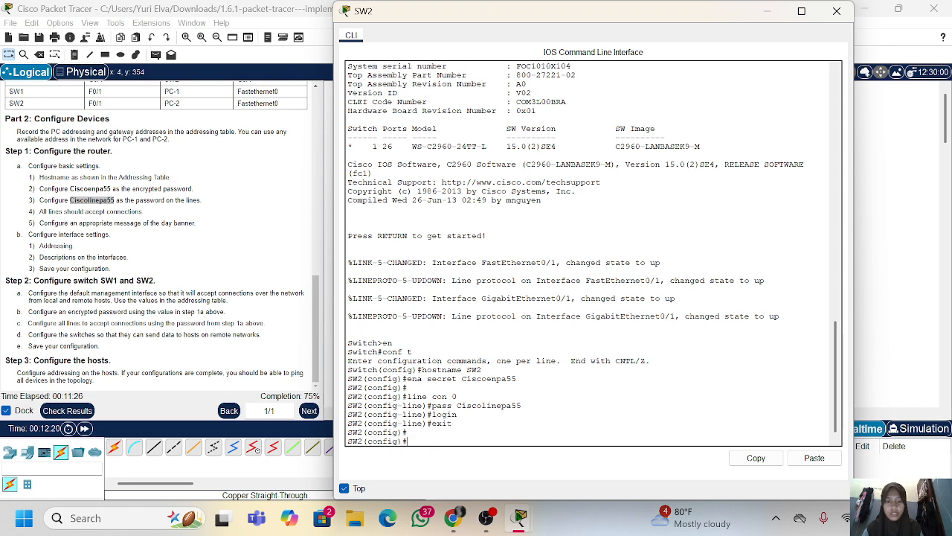
Enter configuration for VTY lines 0 to 4 and reuse the console line's password command to set their password
text(line vty 0)
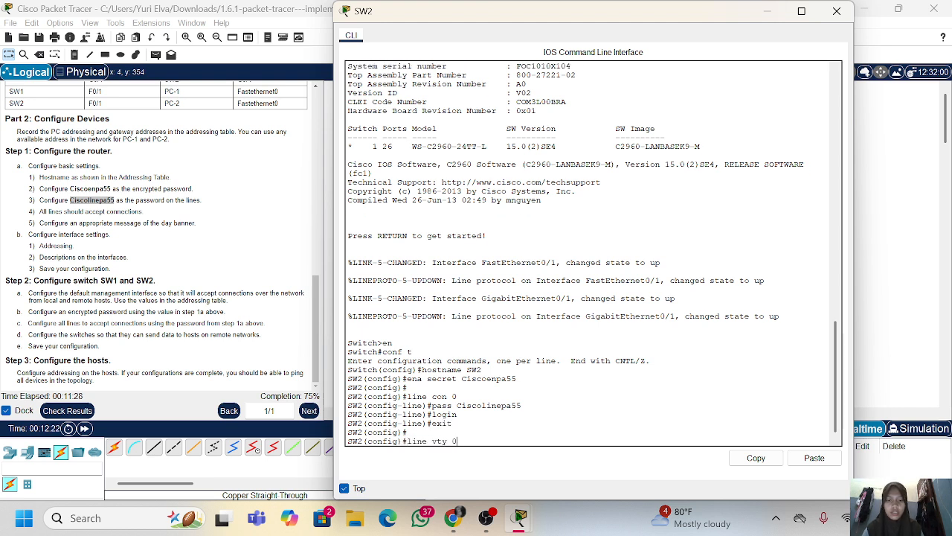
text( 4)
key(Return)
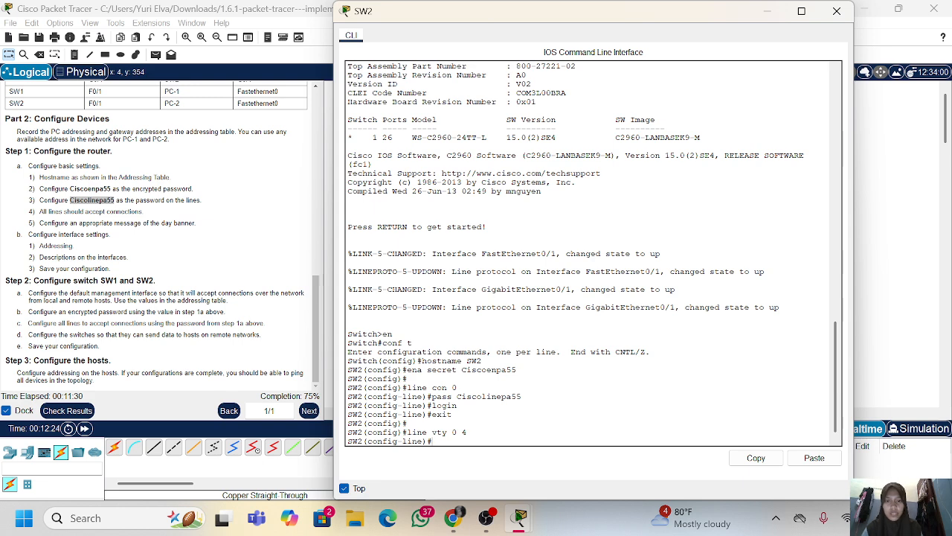
drag(522, 396, 432, 397)
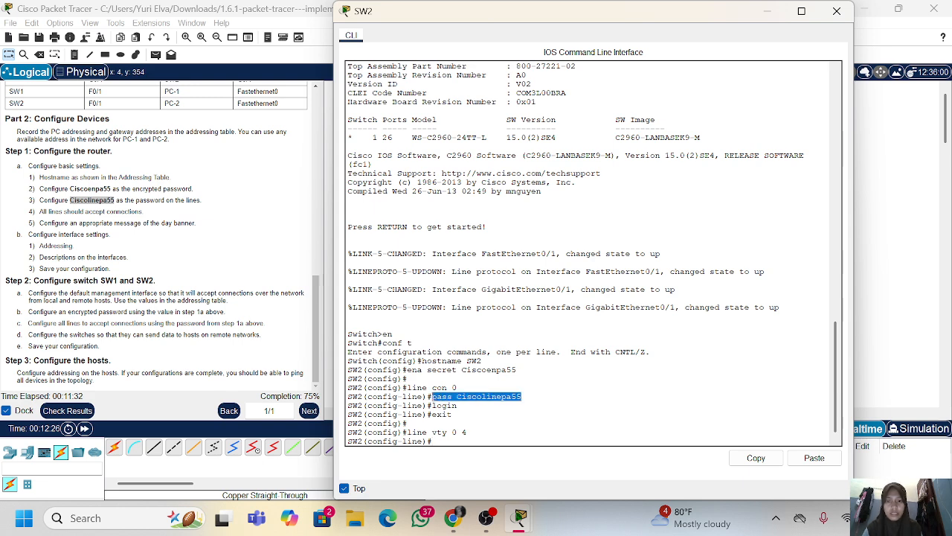
right_click(434, 398)
click(461, 406)
right_click(536, 433)
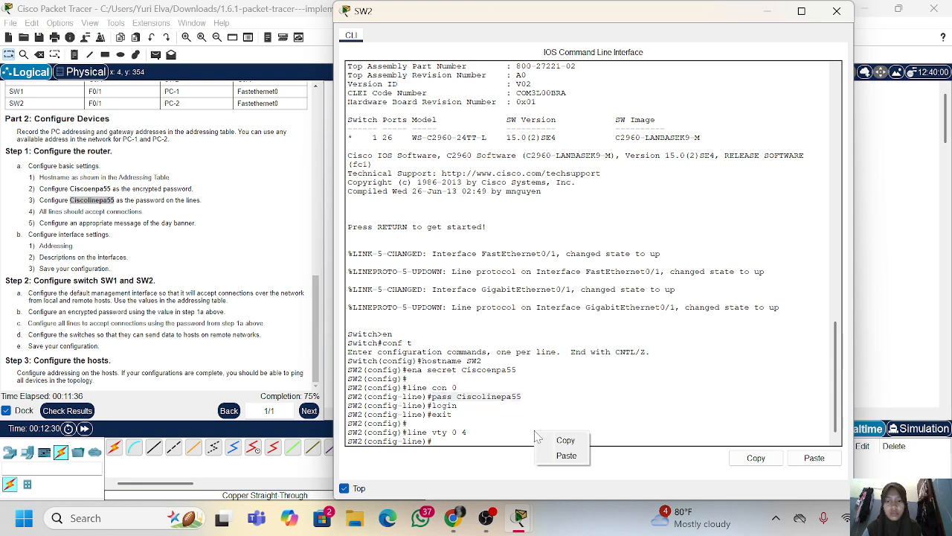
click(558, 455)
key(Return)
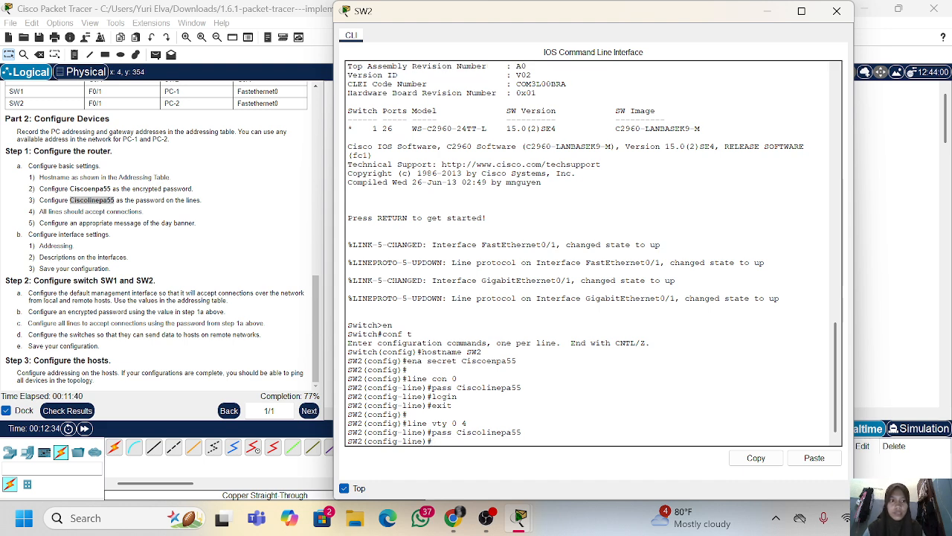
Enable login on the VTY lines and exit to global configuration mode
text(logi)
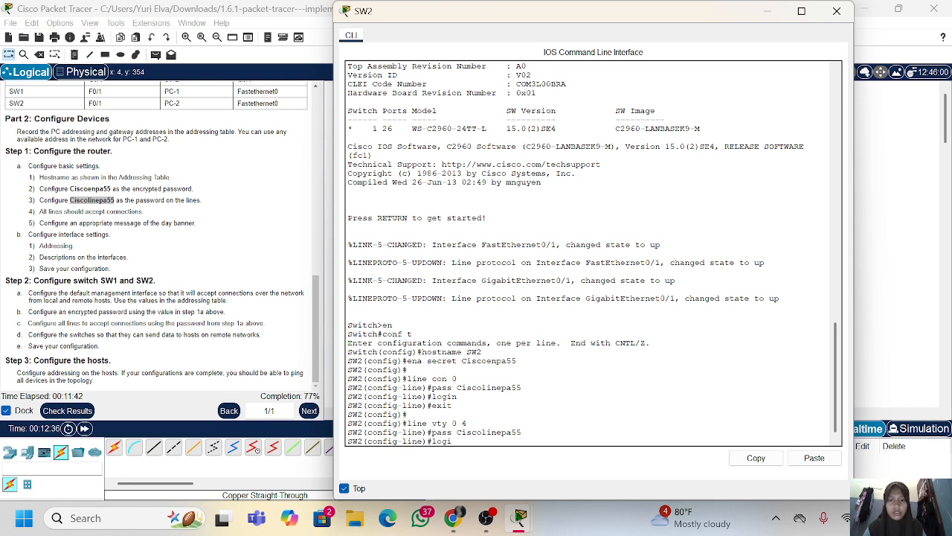
text(n)
key(Return)
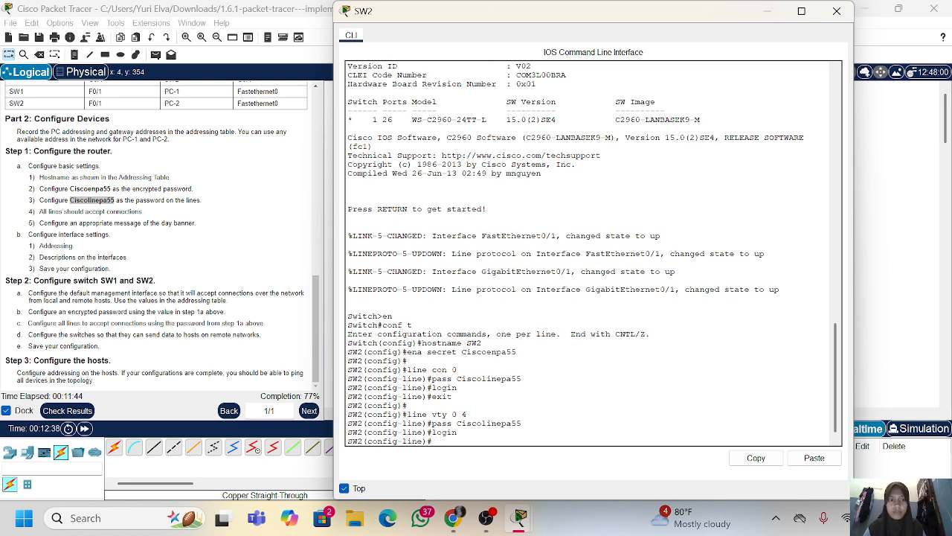
text(exit)
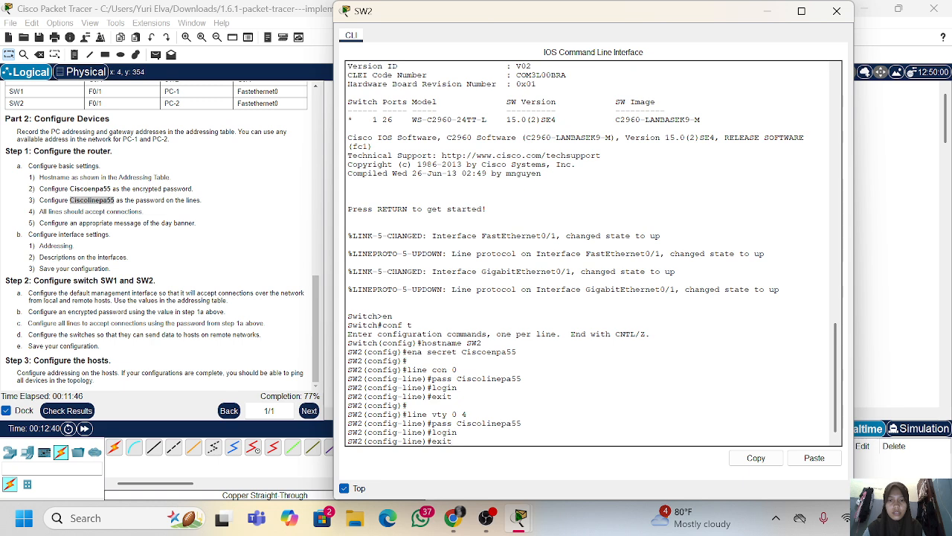
key(Return)
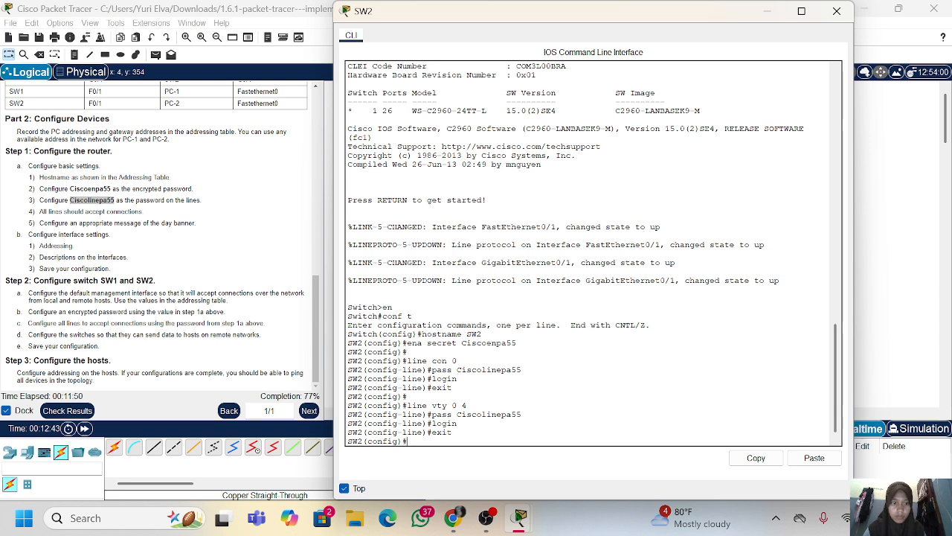
key(Return)
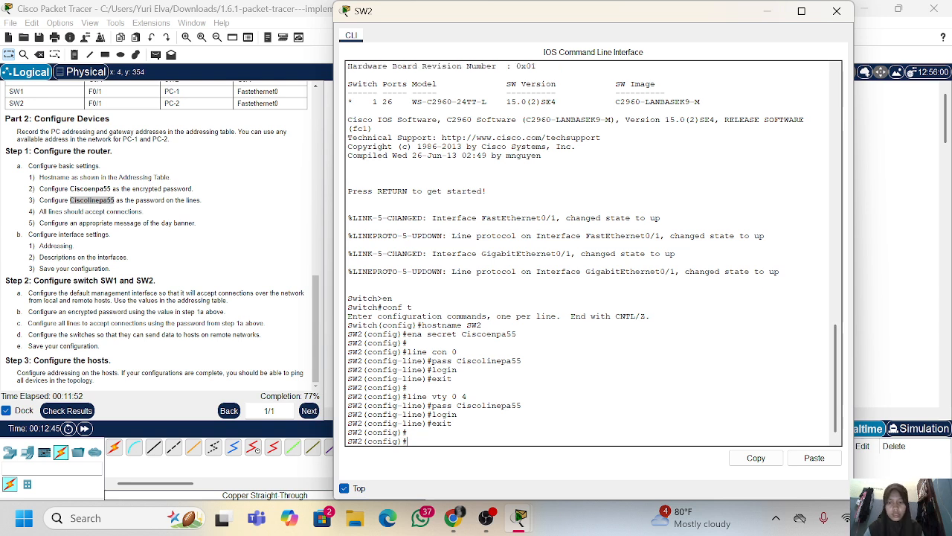
Encrypt SW2's plain-text passwords with the service password-encryption command
text(service pas)
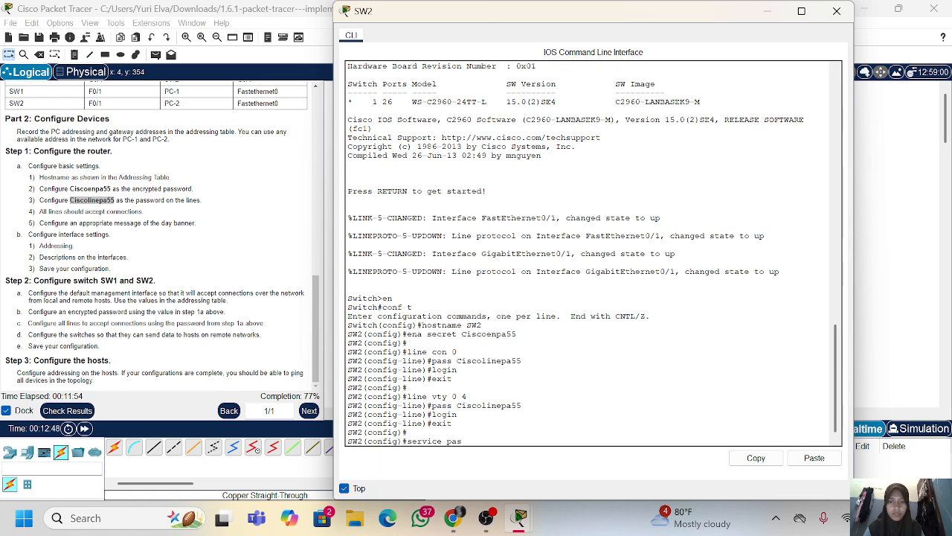
key(Tab)
key(Return)
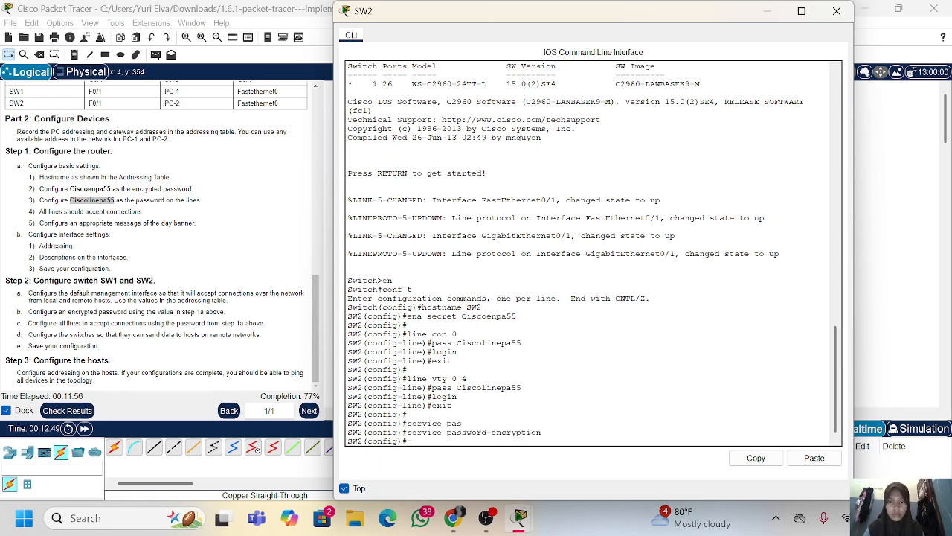
key(Return)
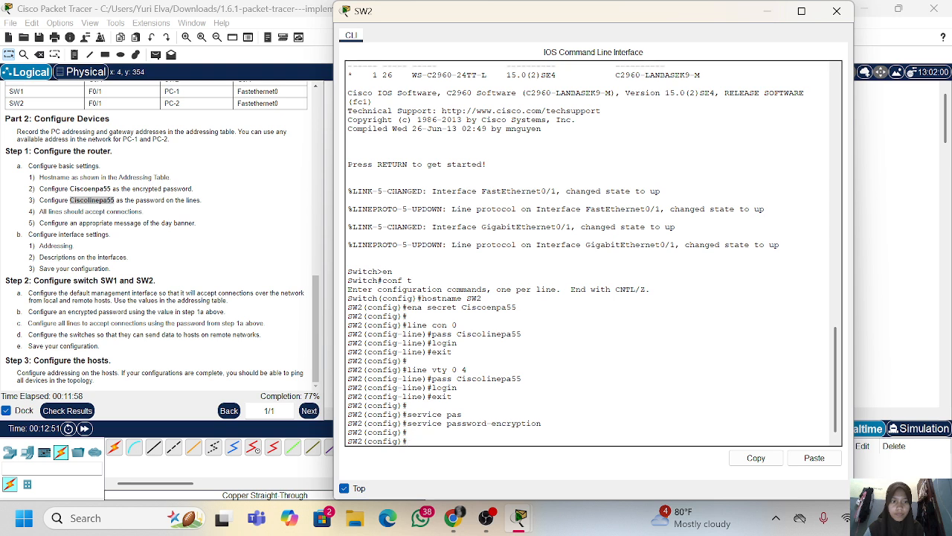
Enter configuration for interface VLAN 1 on SW2 and assign it the address 10.10.20.2 with mask 255.255.255.0
text(int)
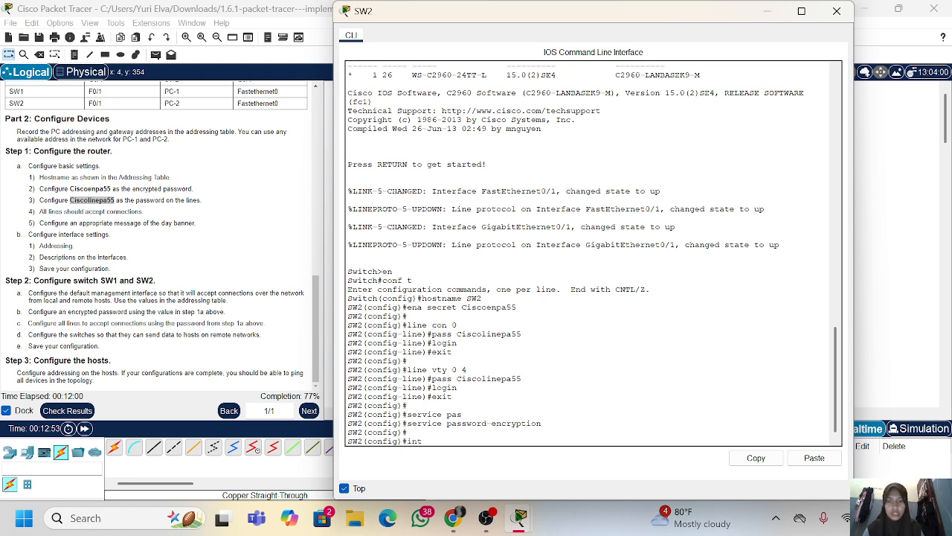
text( vlan 1)
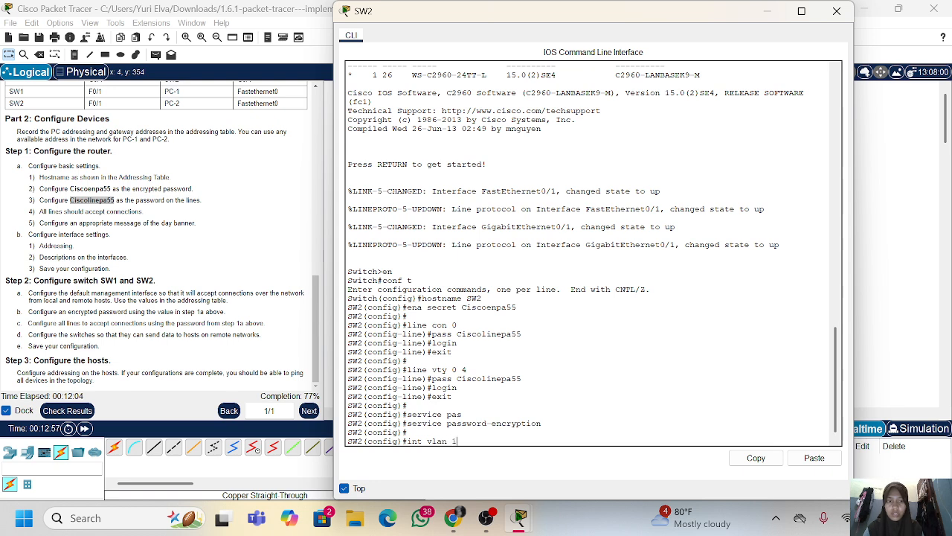
key(Return)
text(ip add 10.10.)
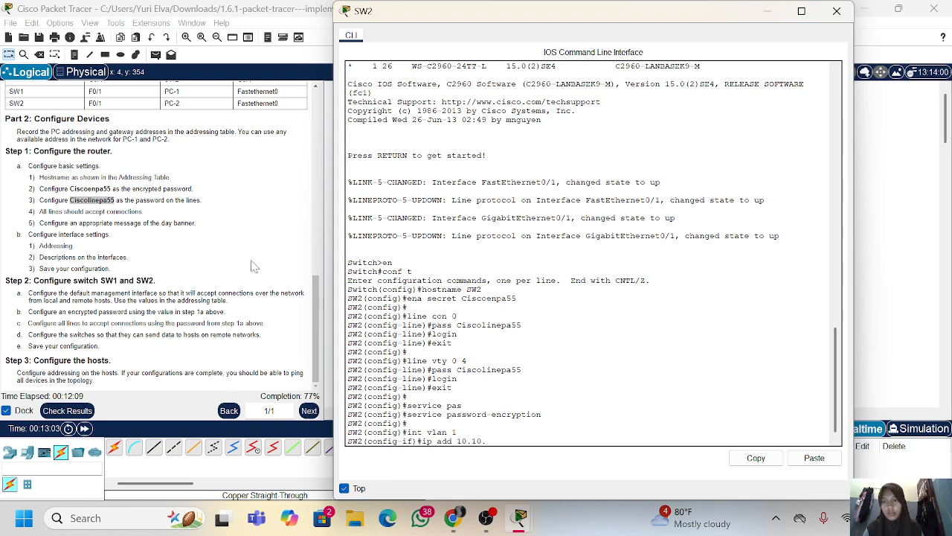
scroll(253, 266, up, 10)
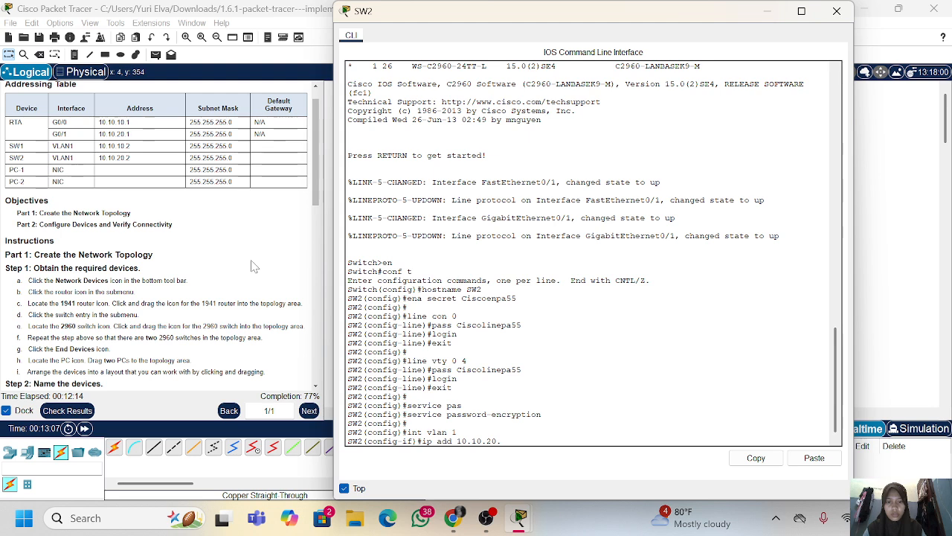
text(.2 255.255)
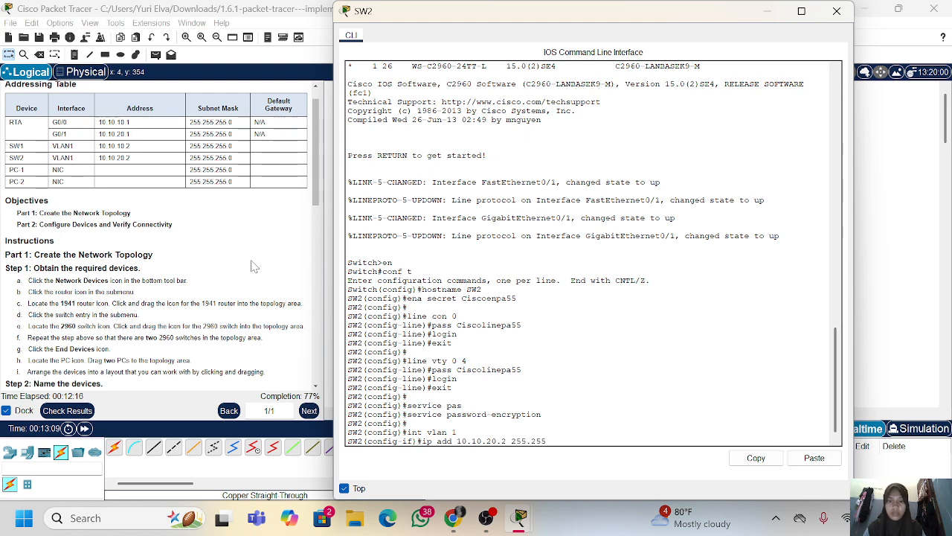
text(.255.0)
key(Return)
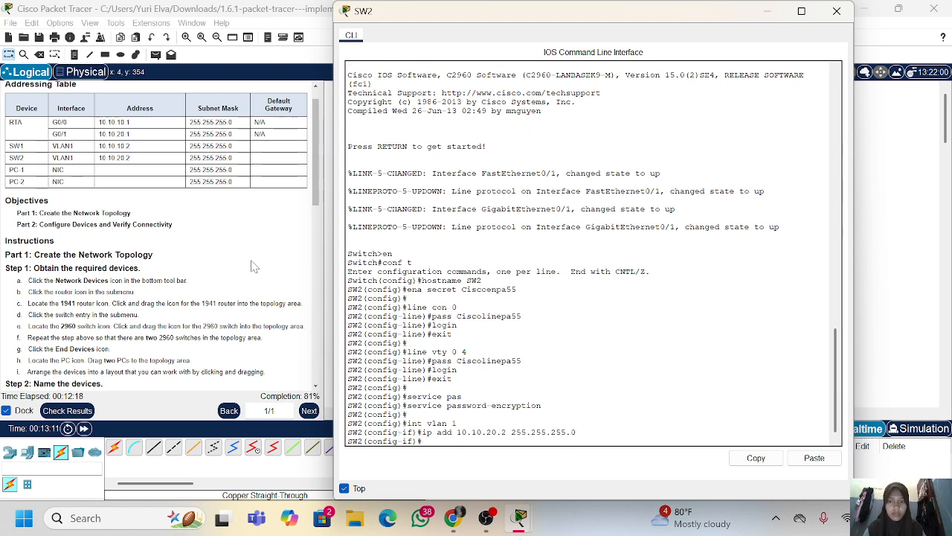
Enable SW2's VLAN 1 interface with no shutdown and return to global configuration mode
text(n)
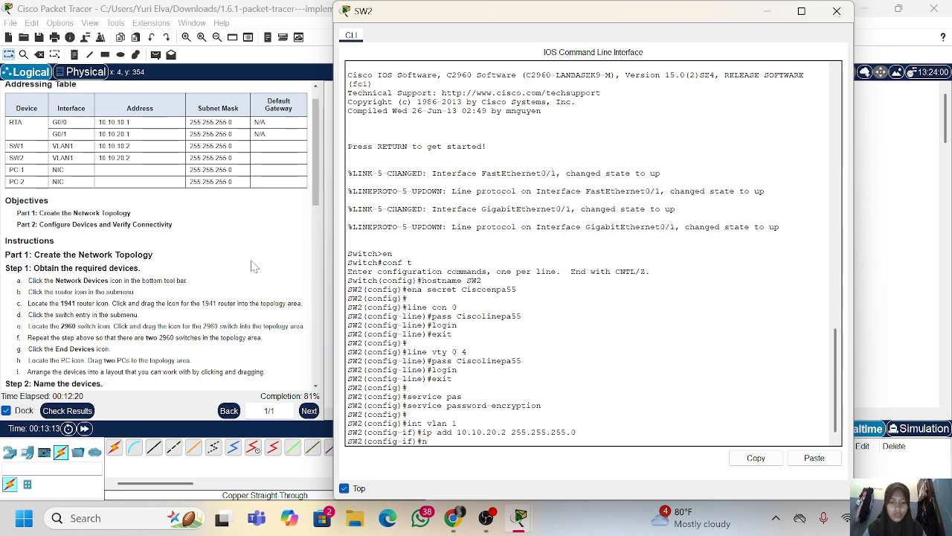
text(o sh)
key(Return)
text(exit)
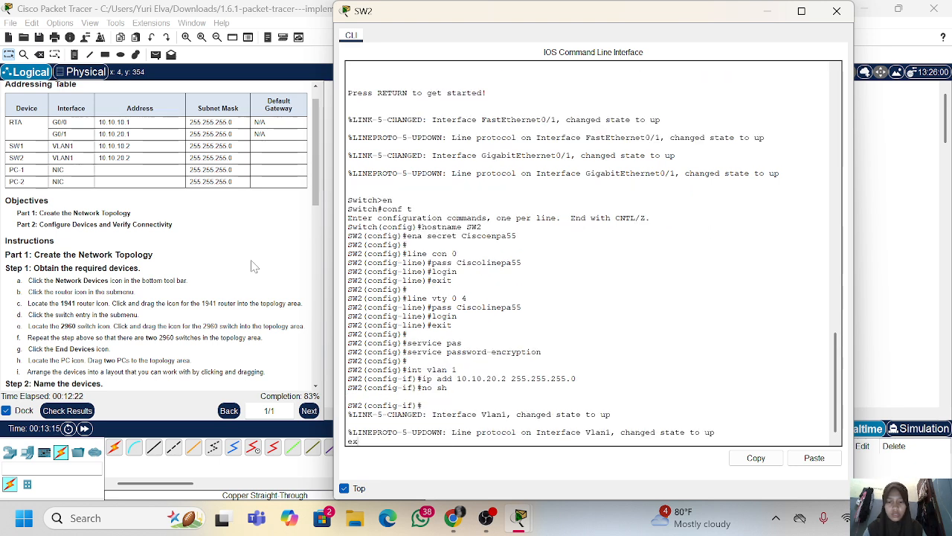
key(Return)
Set SW2's default gateway to 10.10.20.1
text(ig)#i)
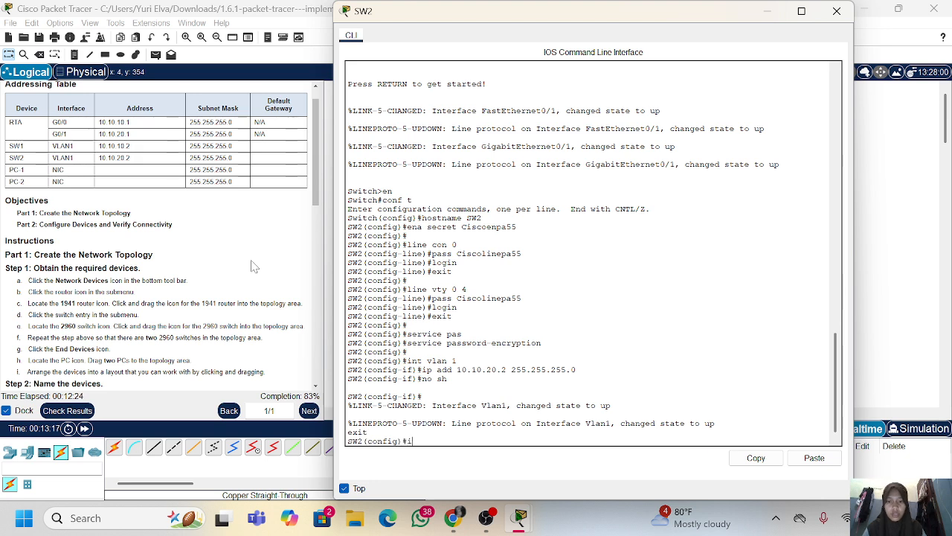
text(p def)
key(Tab)
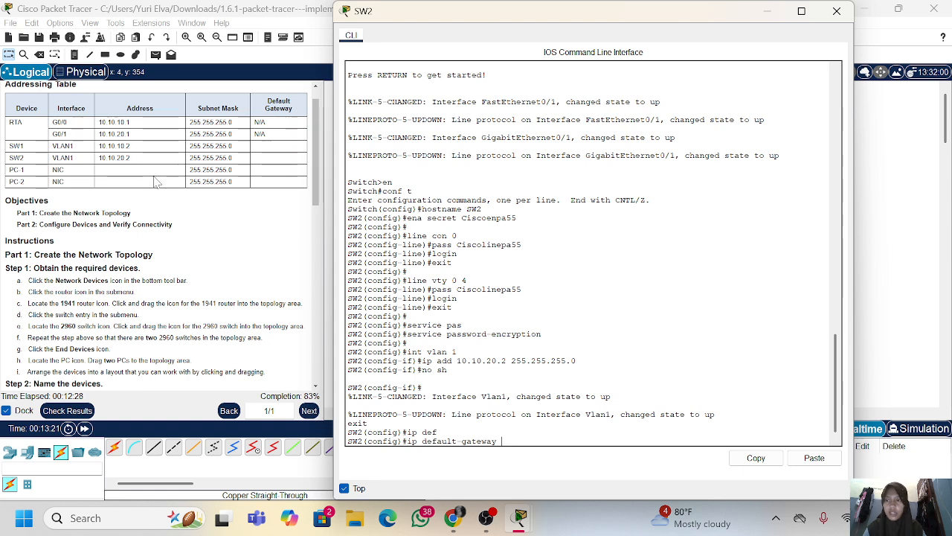
text(10.1)
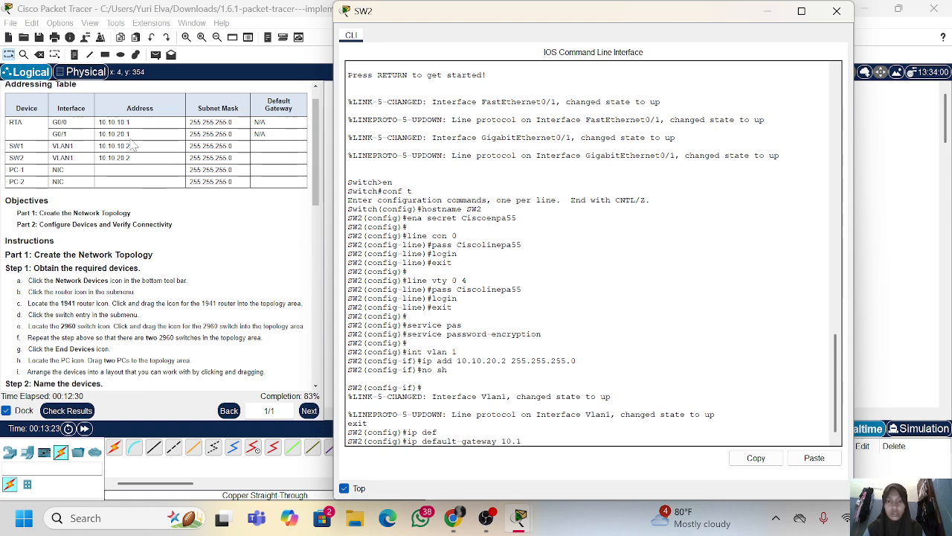
text(0.20)
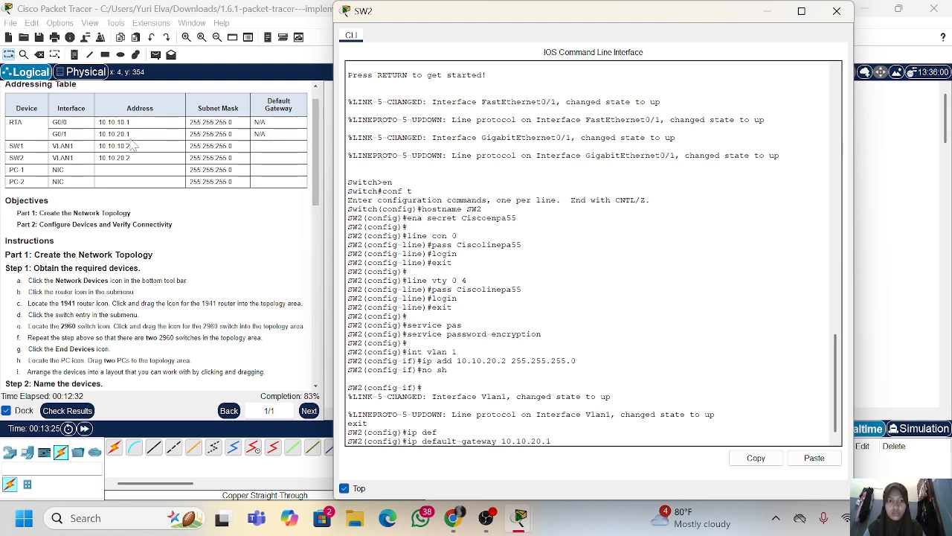
text(.1)
key(Return)
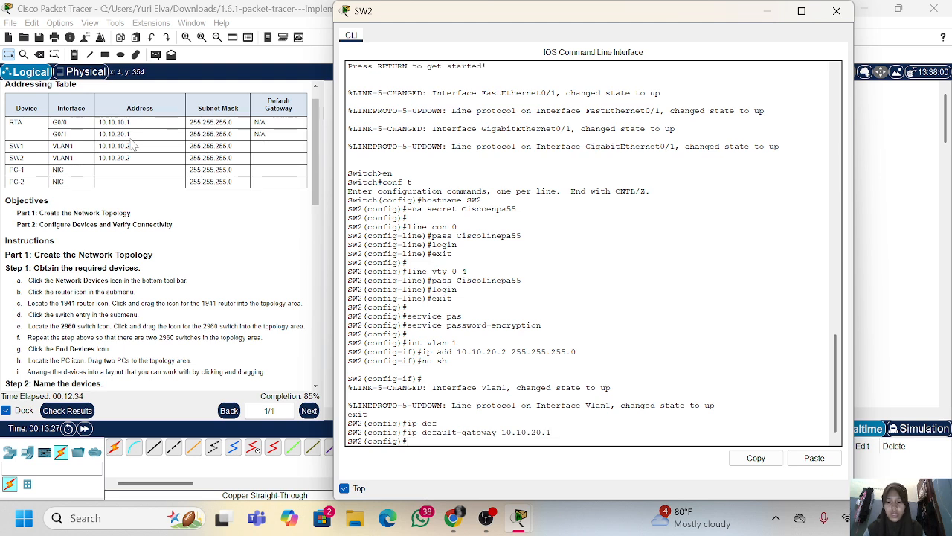
Leave configuration mode and save SW2's running-config to startup-config, accepting the default destination filename
text(end)
key(Return)
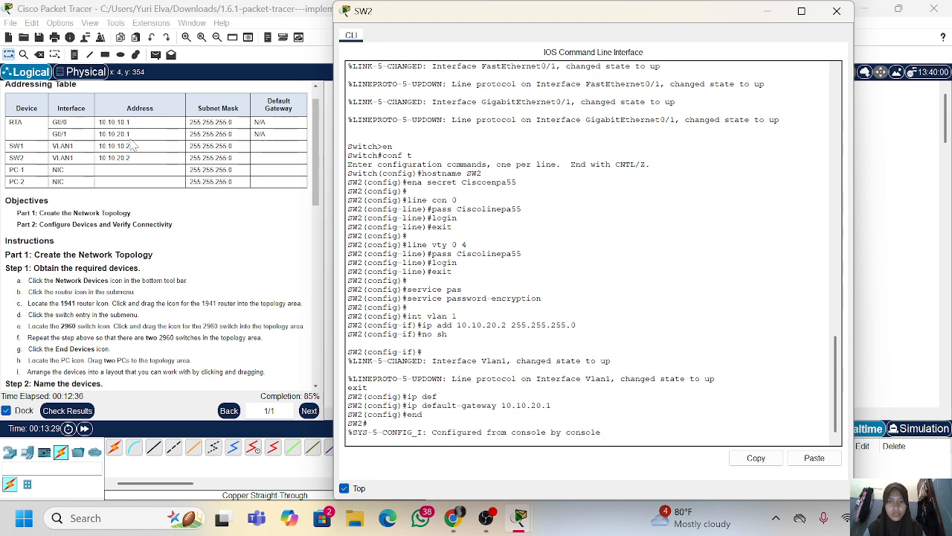
text(copy)
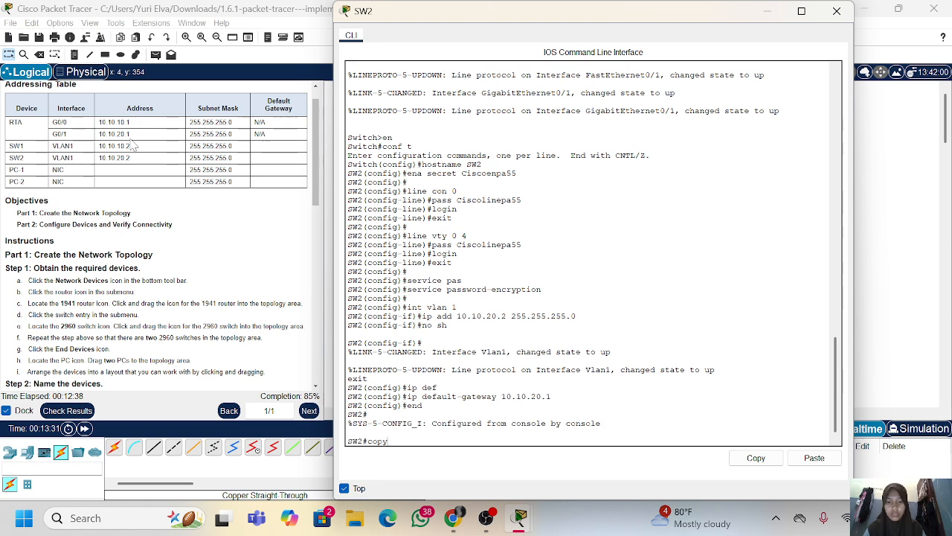
text( ru)
key(Tab)
text(st)
key(Tab)
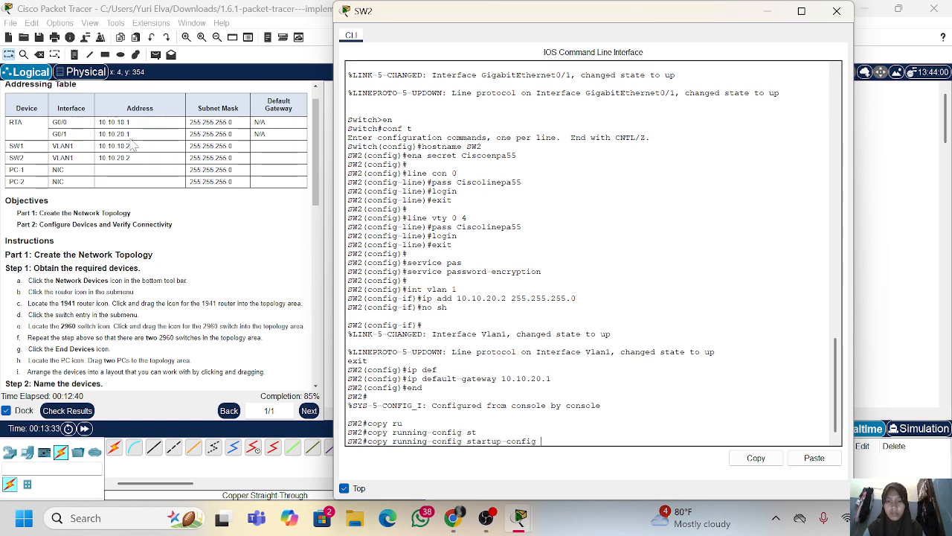
key(Return)
key(Return)
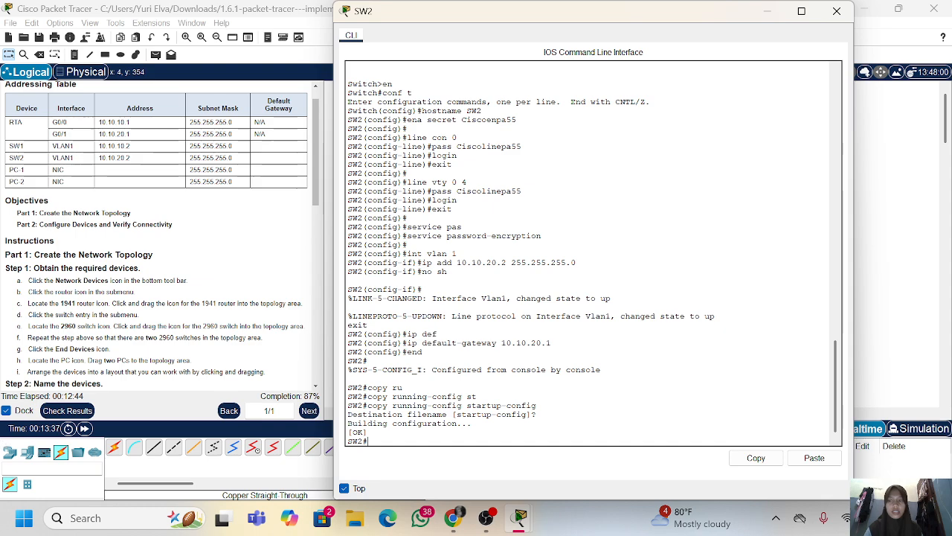
Check the activity's assessment items for SW1 and SW2, closing SW2's window and the results
click(67, 409)
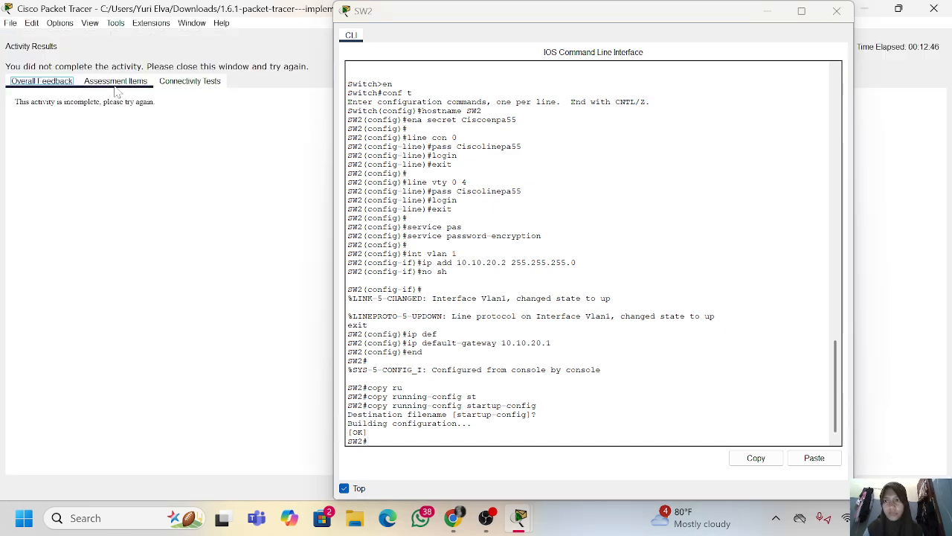
click(115, 83)
scroll(116, 325, down, 10)
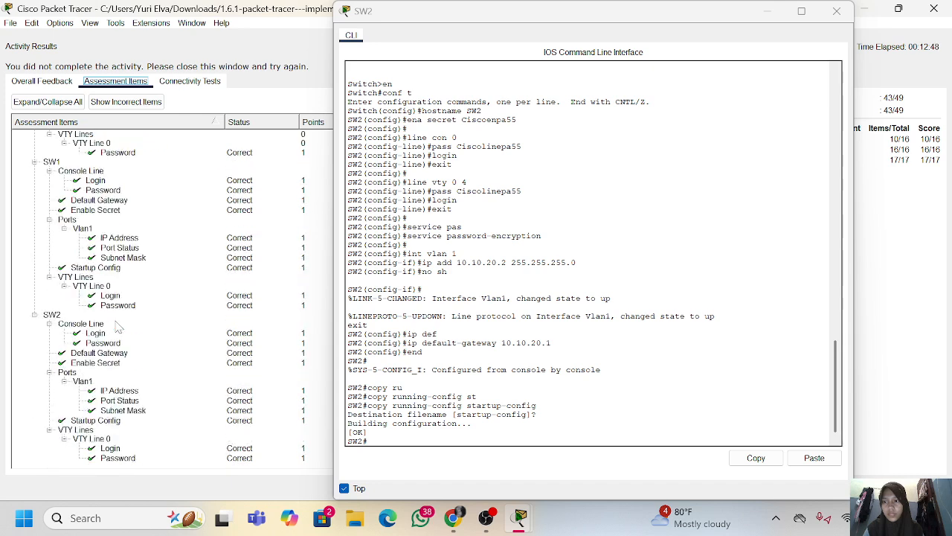
click(843, 22)
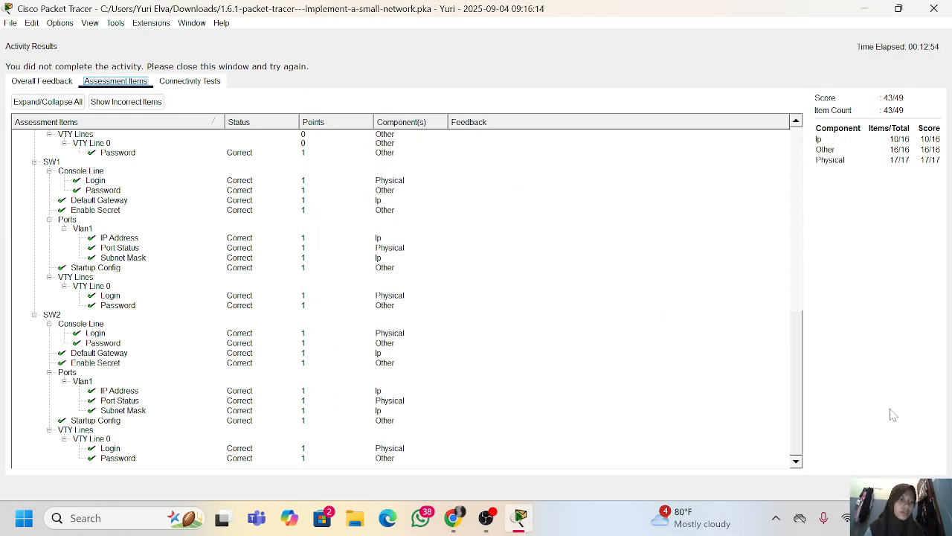
click(920, 488)
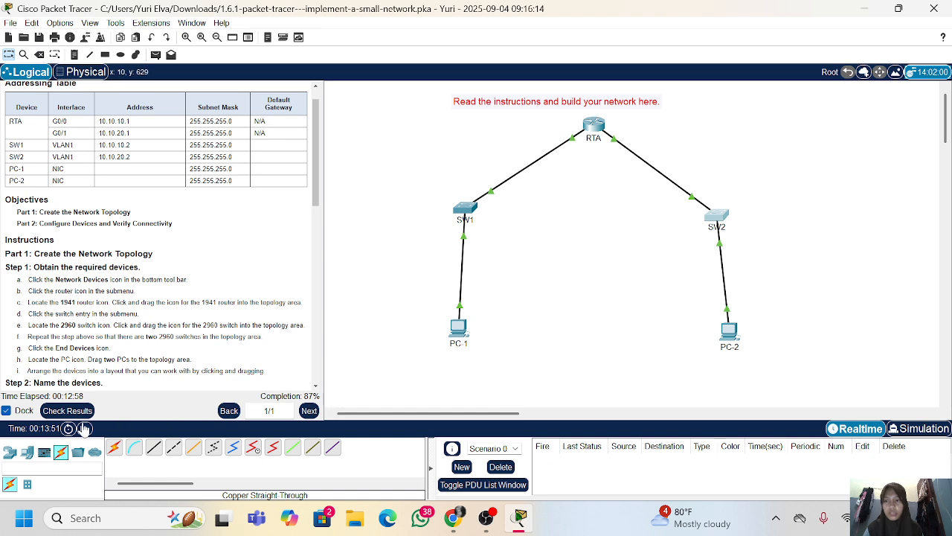
Review the assessment items for PC-1 and PC-2 in the activity results, and return to the topology
click(65, 410)
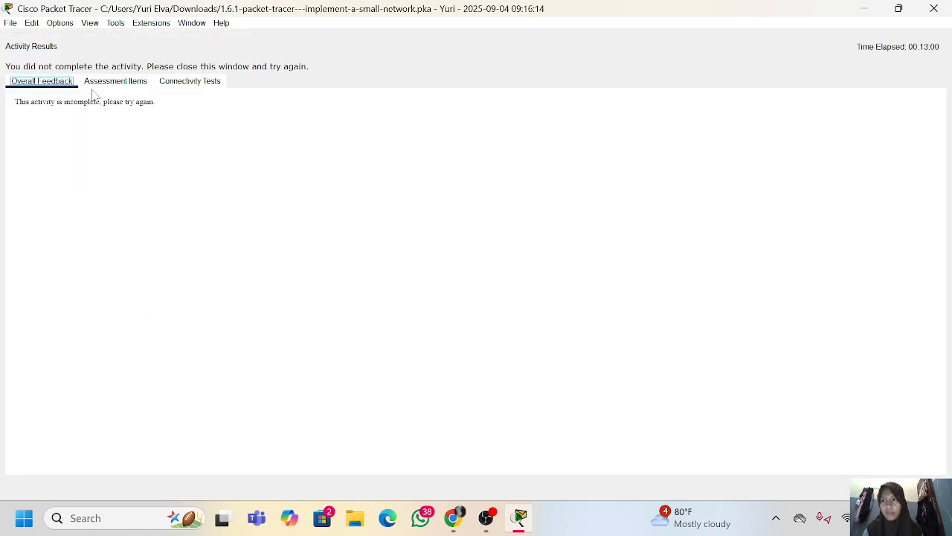
click(115, 82)
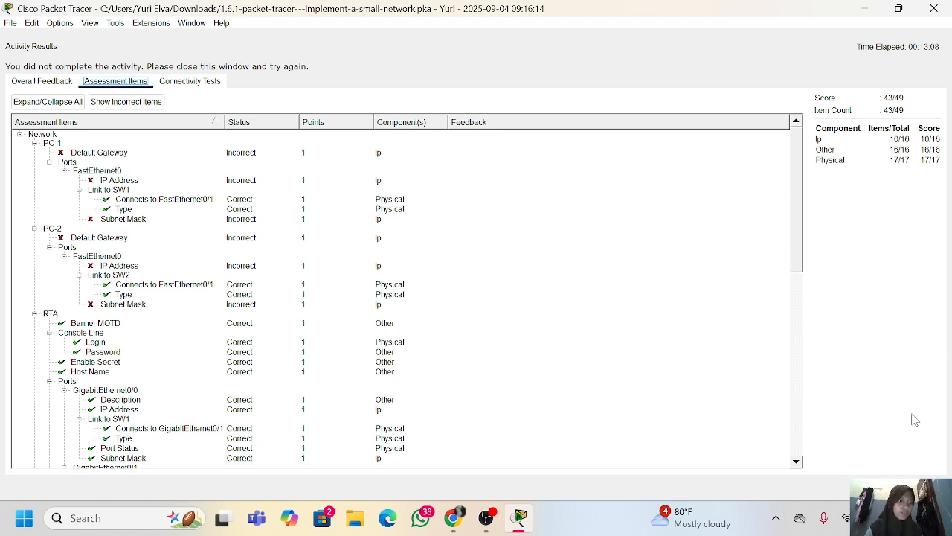
click(917, 487)
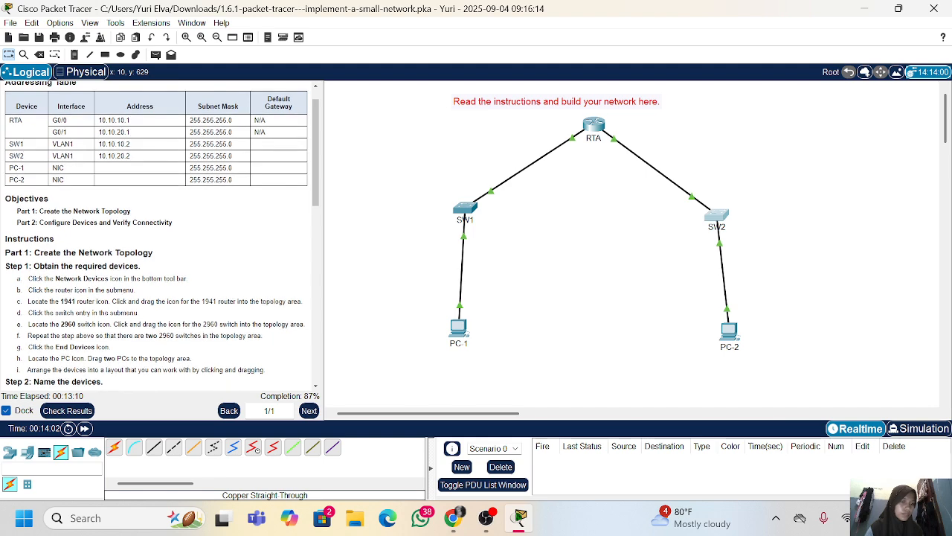
In PC-1's IP configuration, set the static IPv4 address to 10.10.10.10 and the subnet mask to 255.255.255.0
click(461, 324)
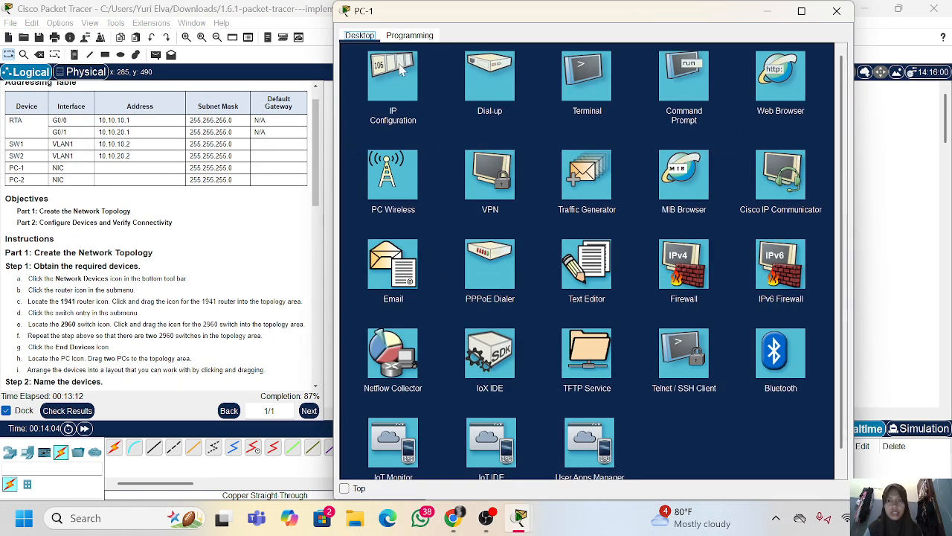
click(405, 87)
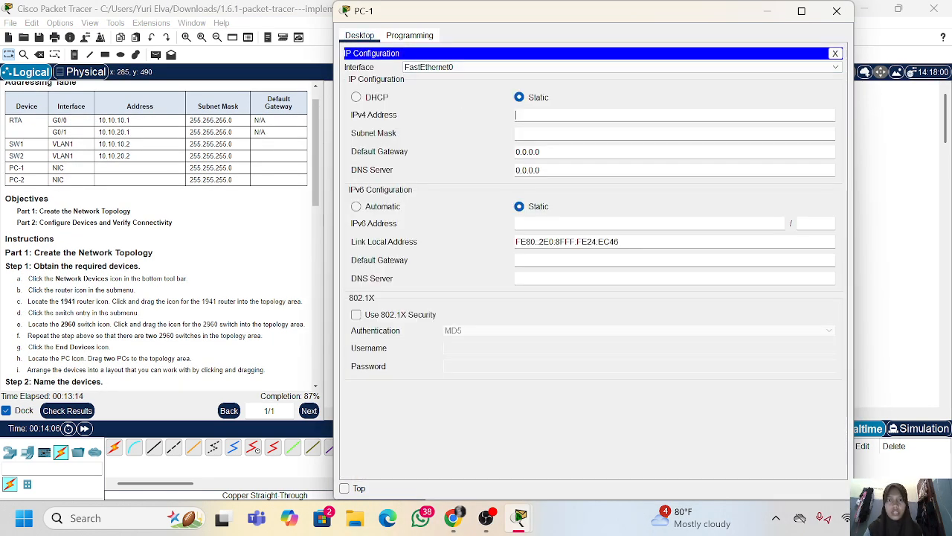
text(10.10)
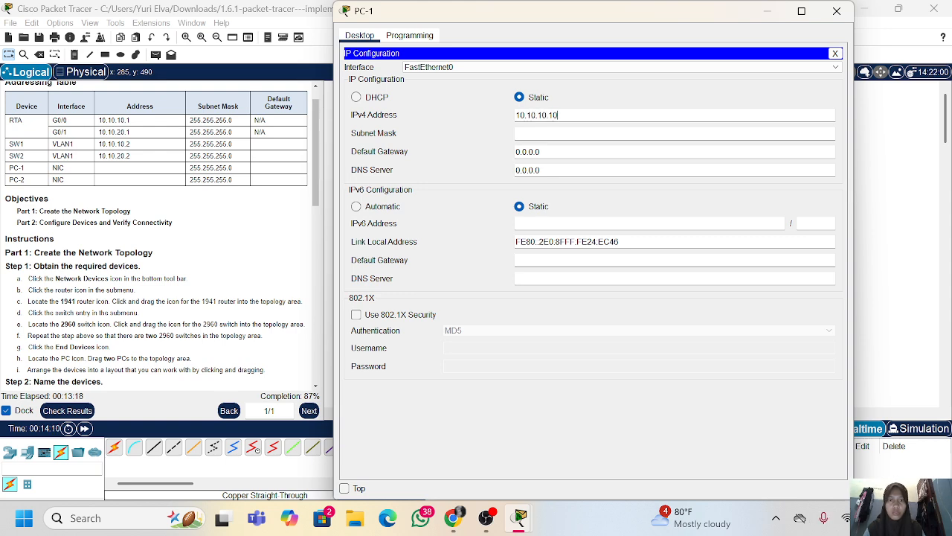
text(.10.10)
key(Tab)
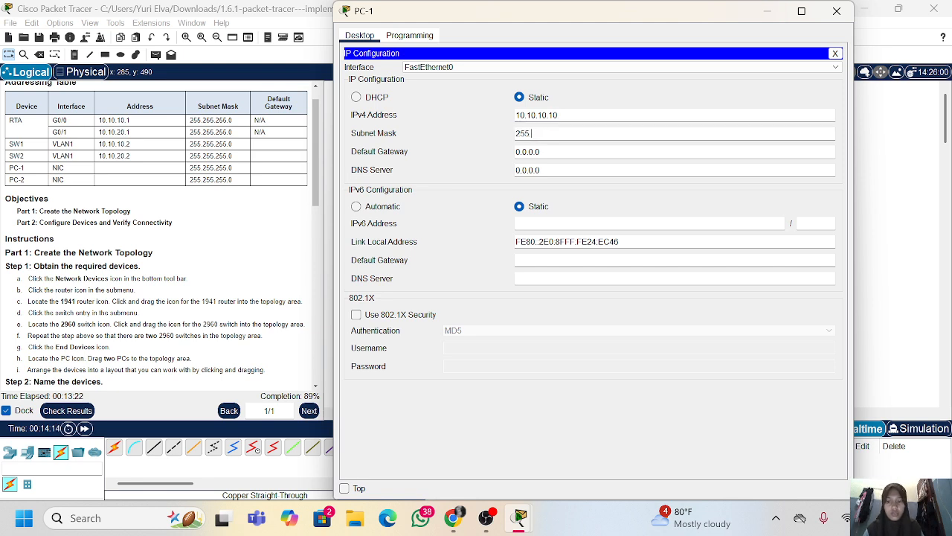
text(255.255.255)
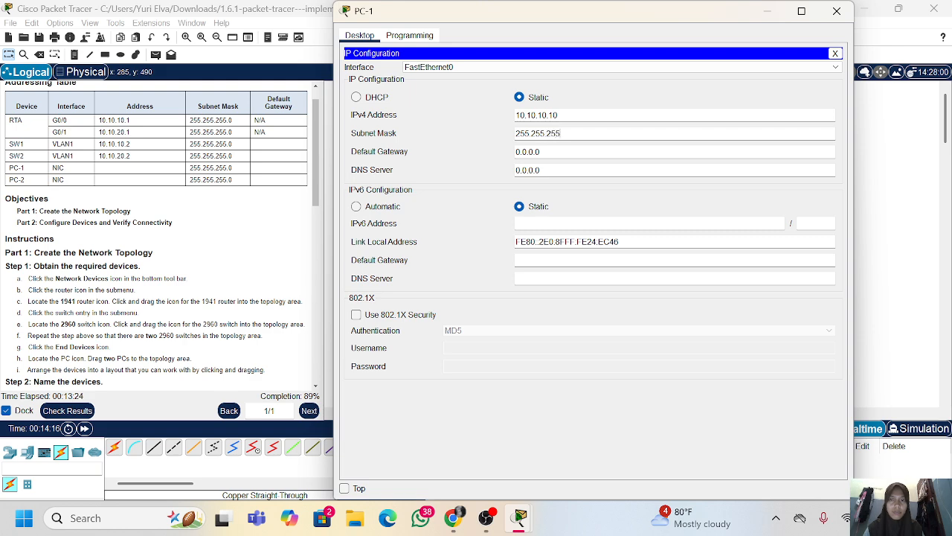
Set PC-1's IPv4 default gateway to 10.10.10.1 and close its window
key(Tab)
key(BackSpace)
key(BackSpace)
key(BackSpace)
key(BackSpace)
key(BackSpace)
key(BackSpace)
key(BackSpace)
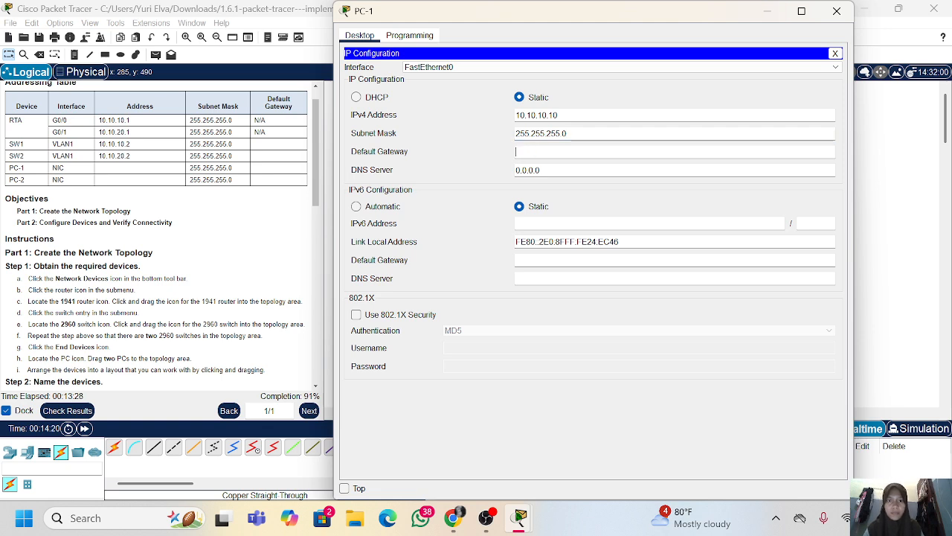
text(10.10.10.1)
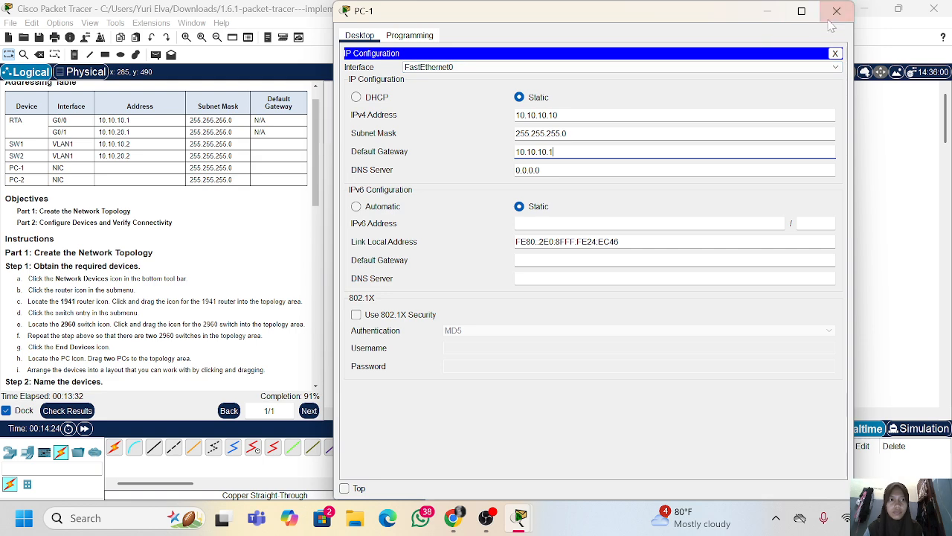
click(837, 12)
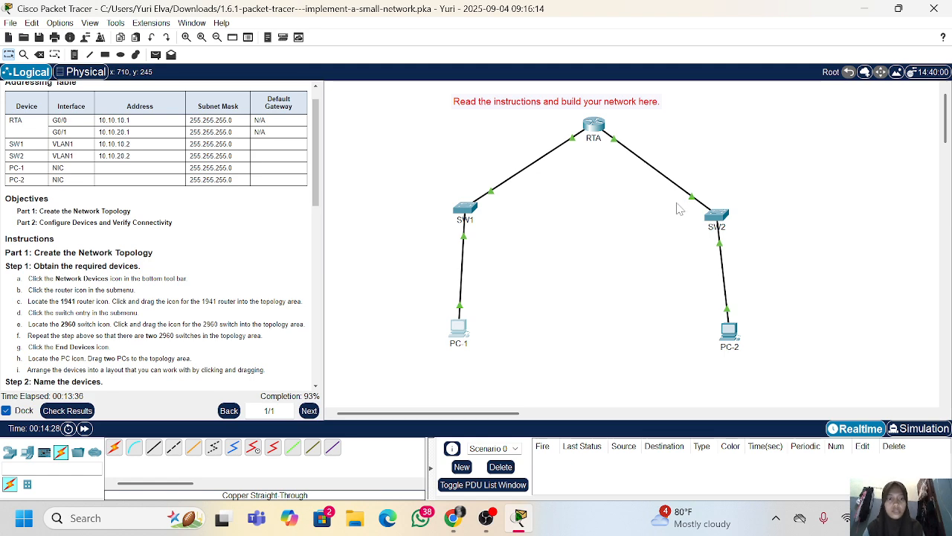
In PC-2's IP configuration, set the static IPv4 address to 10.10.20.20 and the subnet mask to 255.255.255.0
click(729, 332)
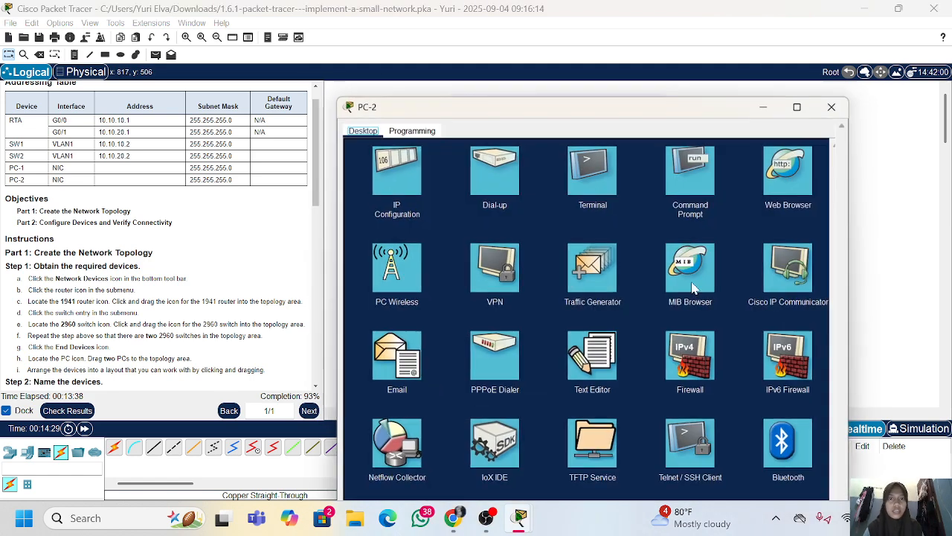
click(395, 170)
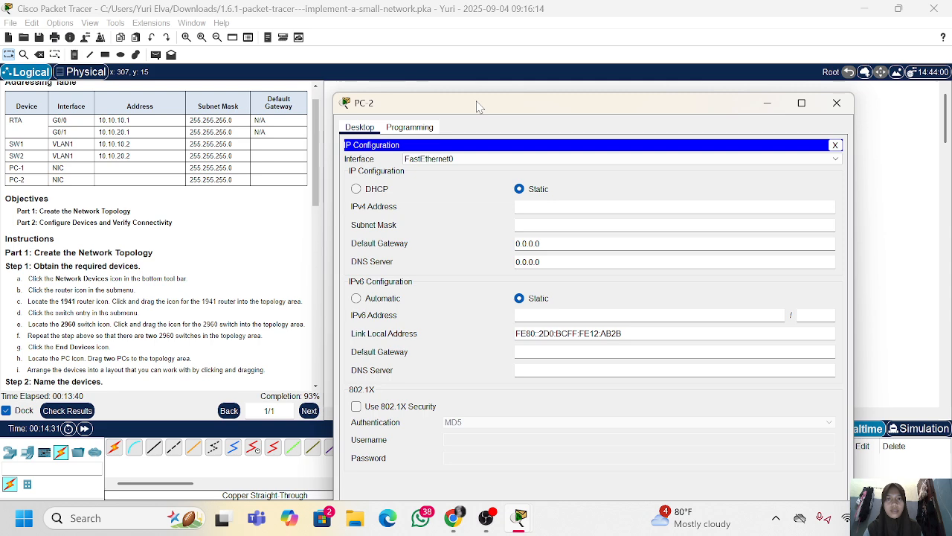
drag(479, 105, 482, 26)
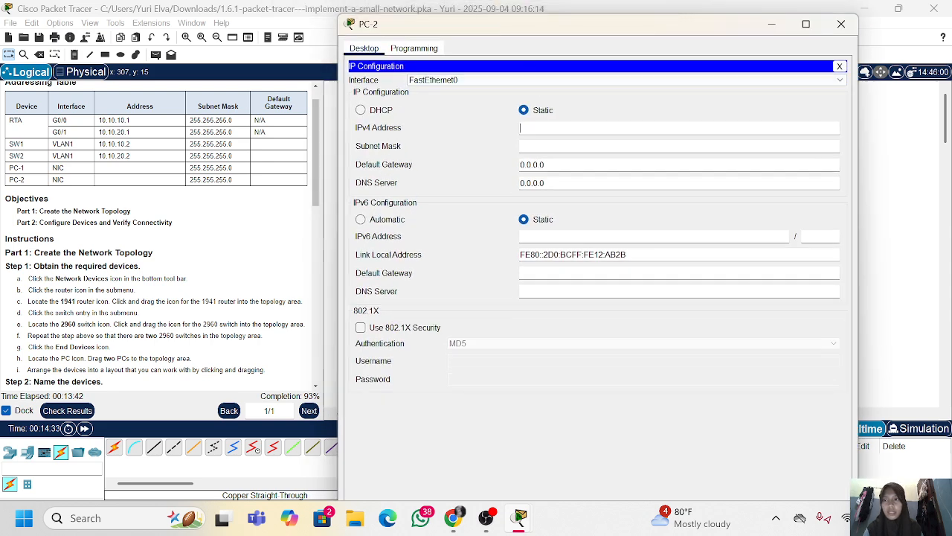
text(10.10)
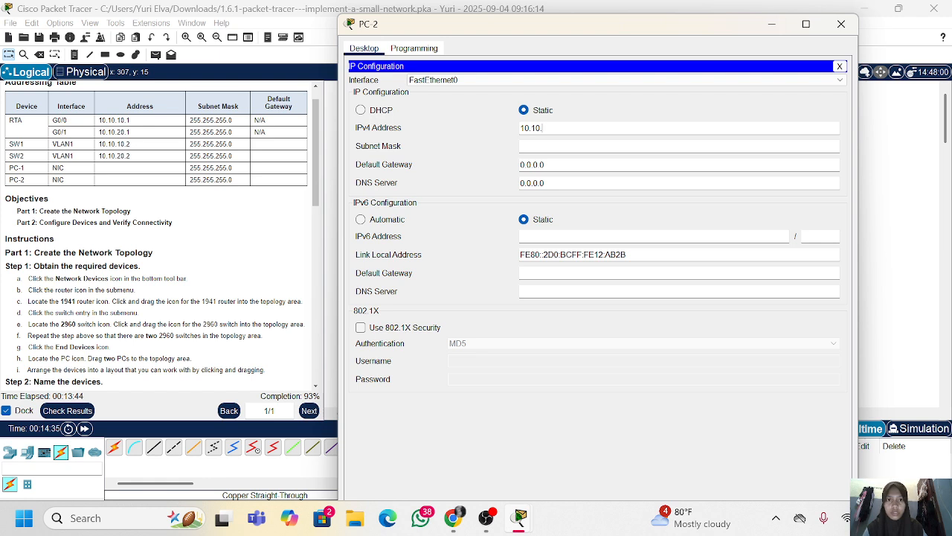
text(.)
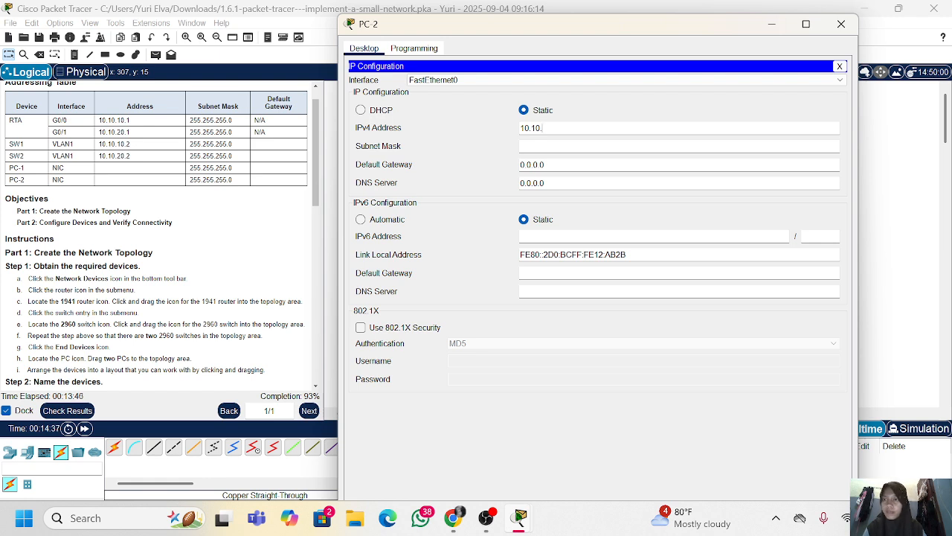
text(20.20)
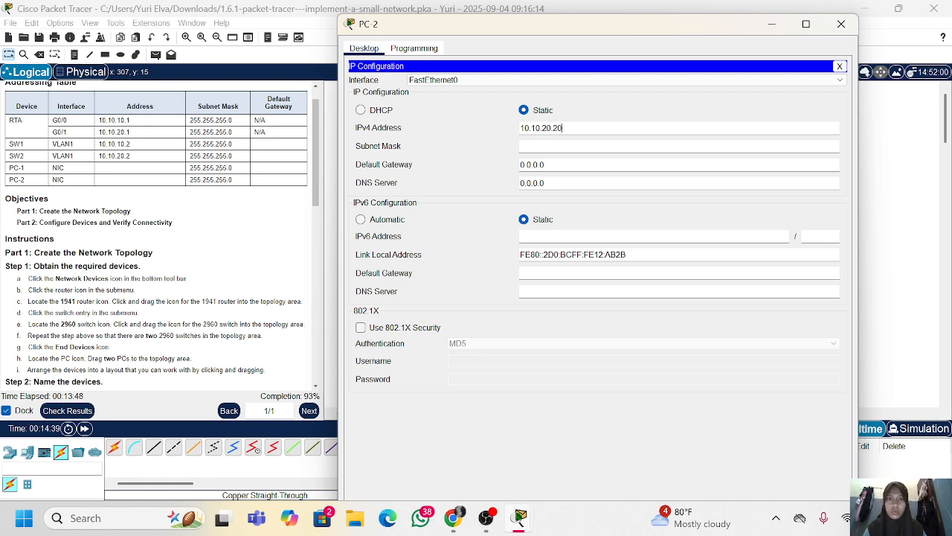
key(Tab)
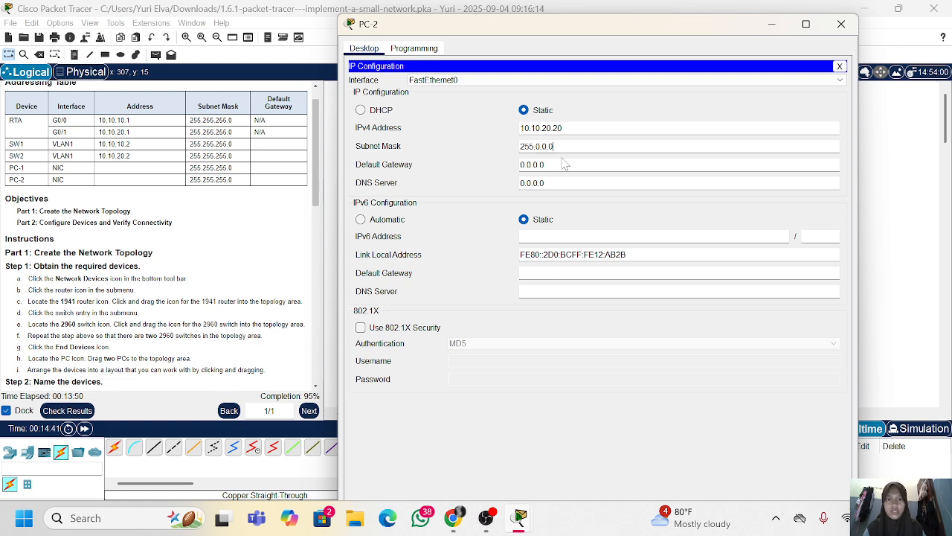
text(255.2)
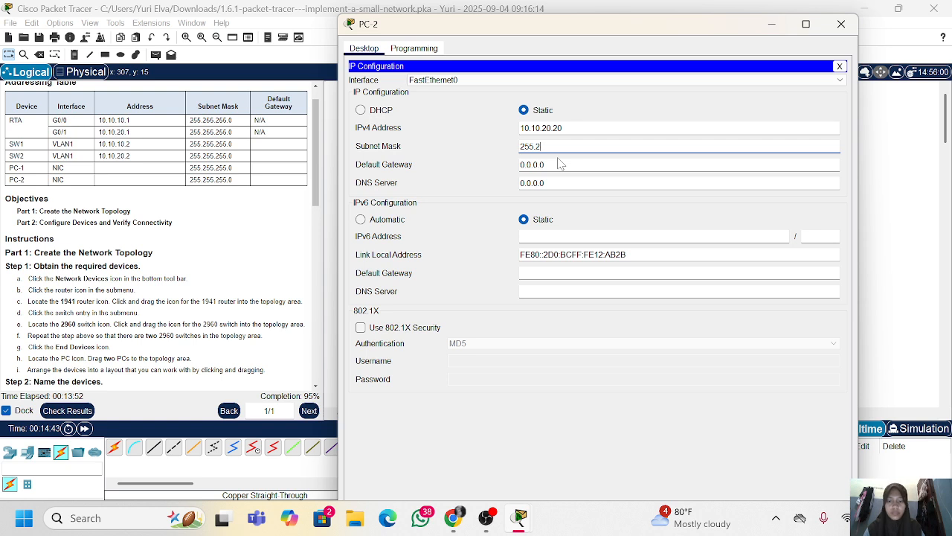
text(55.255.0)
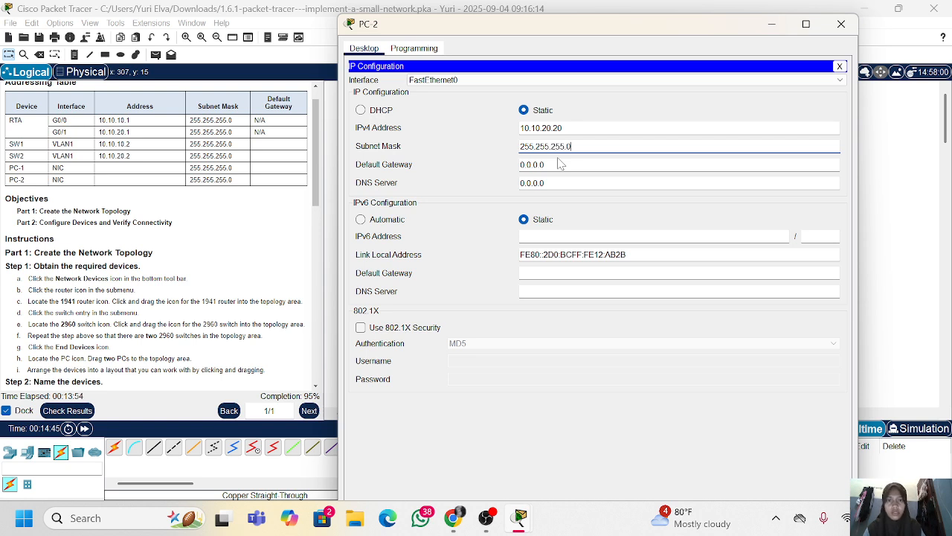
Set PC-2's IPv4 default gateway to 10.10.20.1 and close its window
key(Tab)
key(BackSpace)
key(BackSpace)
key(BackSpace)
key(BackSpace)
key(BackSpace)
key(BackSpace)
key(BackSpace)
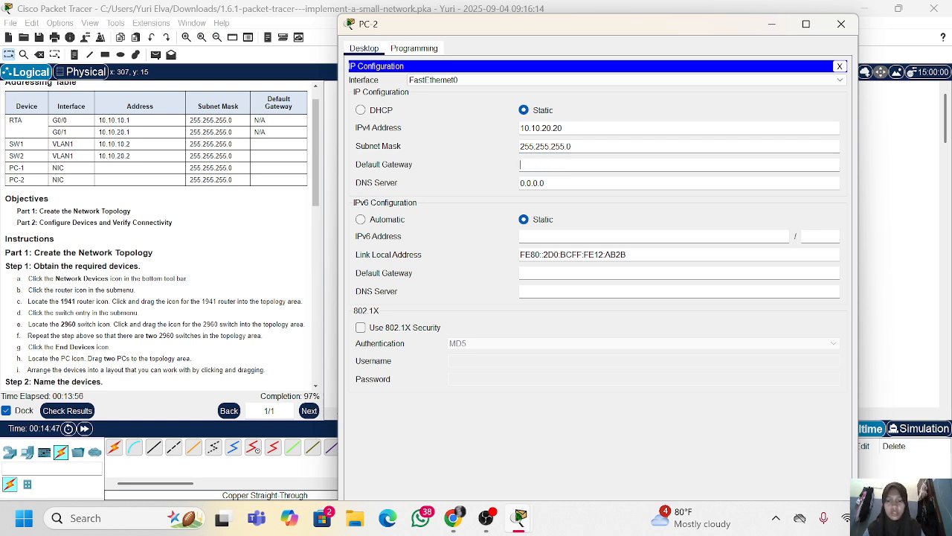
text(10.10)
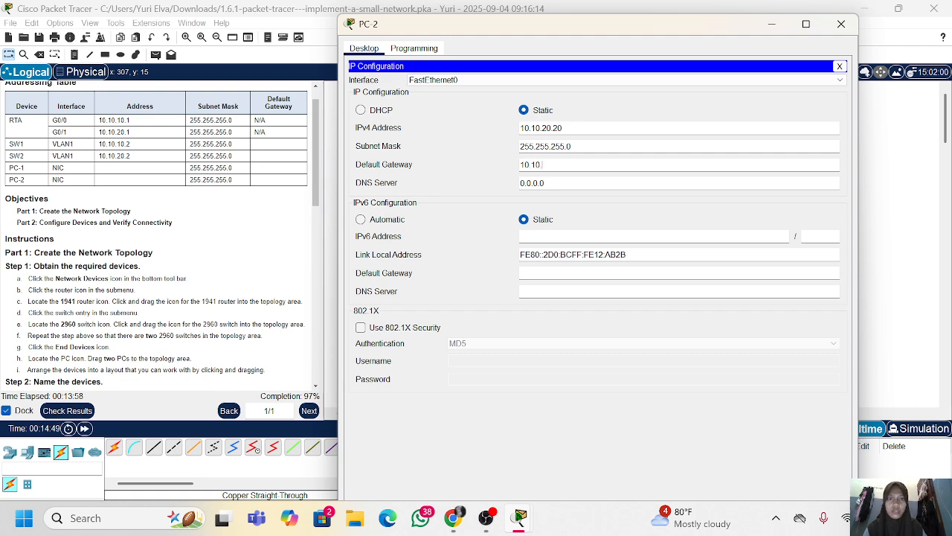
text(.20.1)
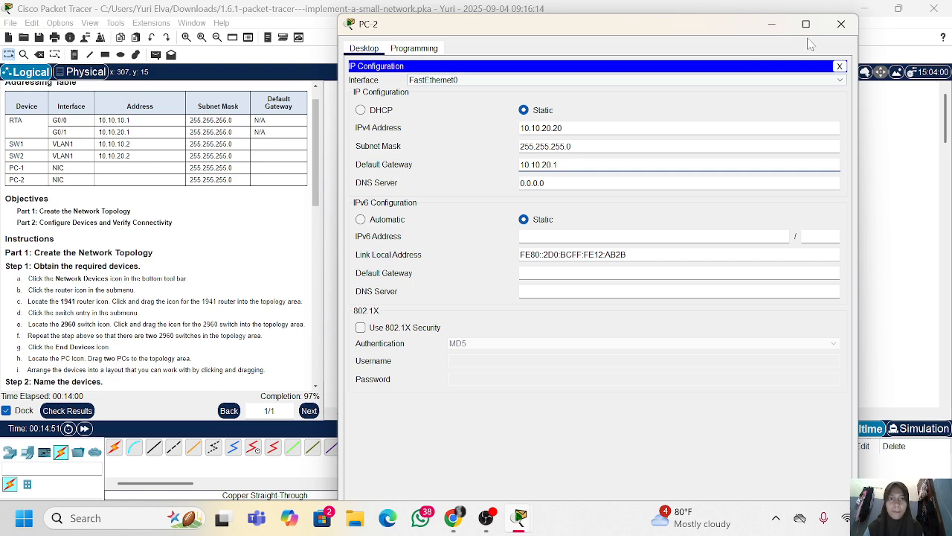
click(841, 24)
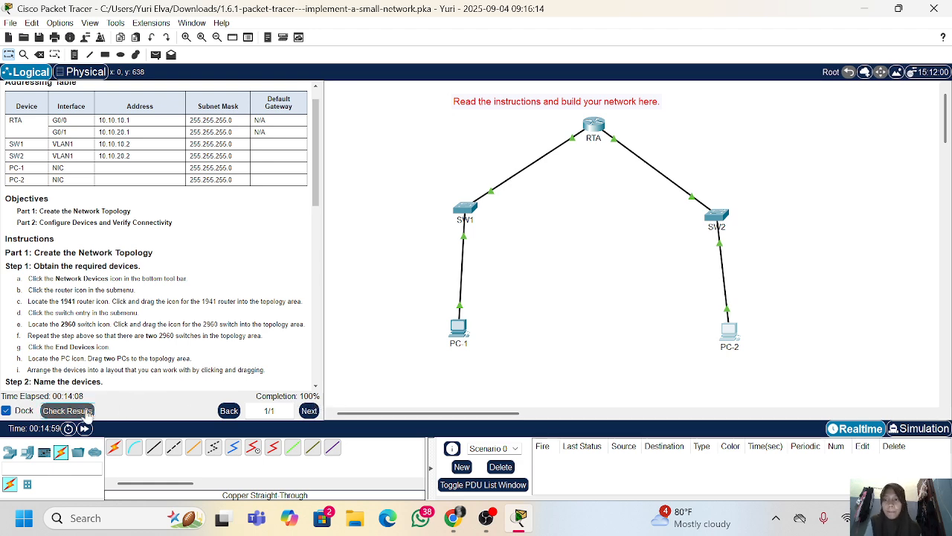
Check the activity results, reviewing the assessment items of all devices, and return to the topology
click(87, 413)
click(119, 81)
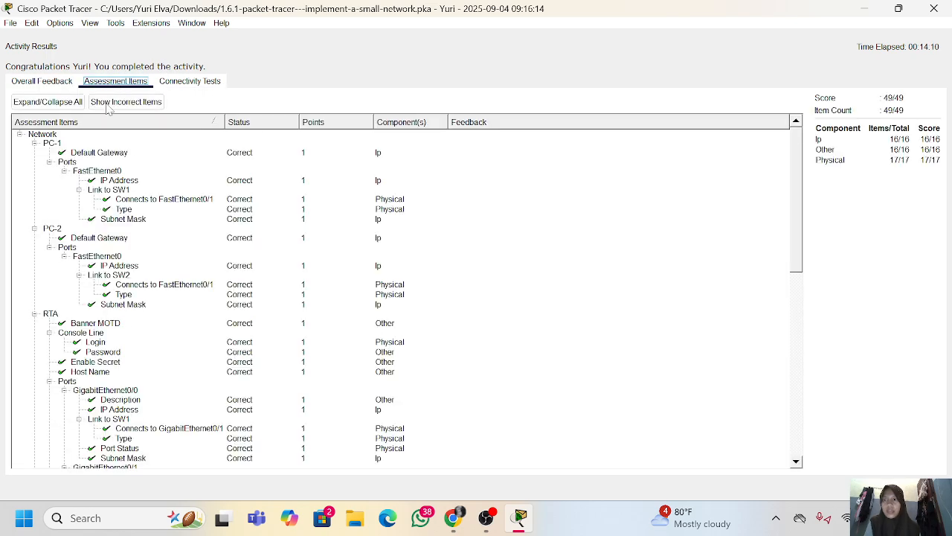
scroll(119, 316, down, 15)
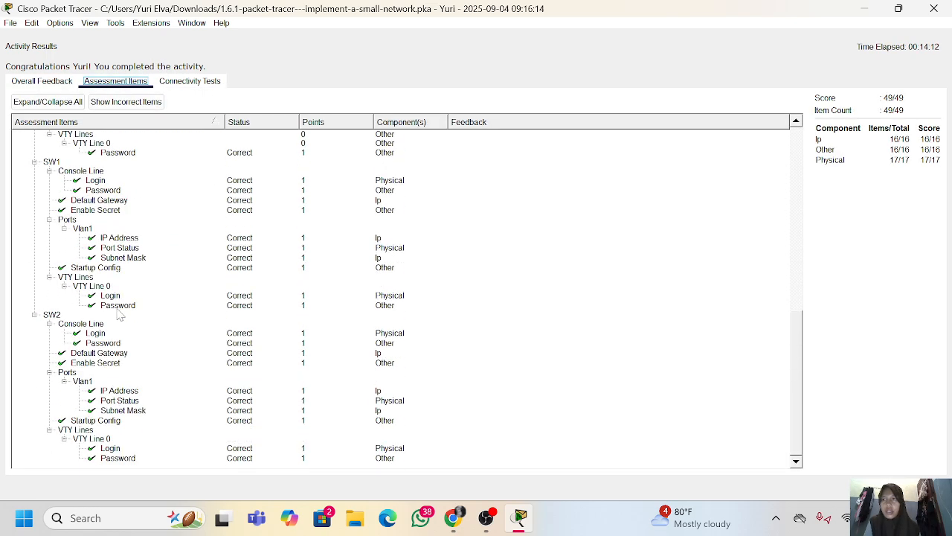
scroll(119, 316, up, 15)
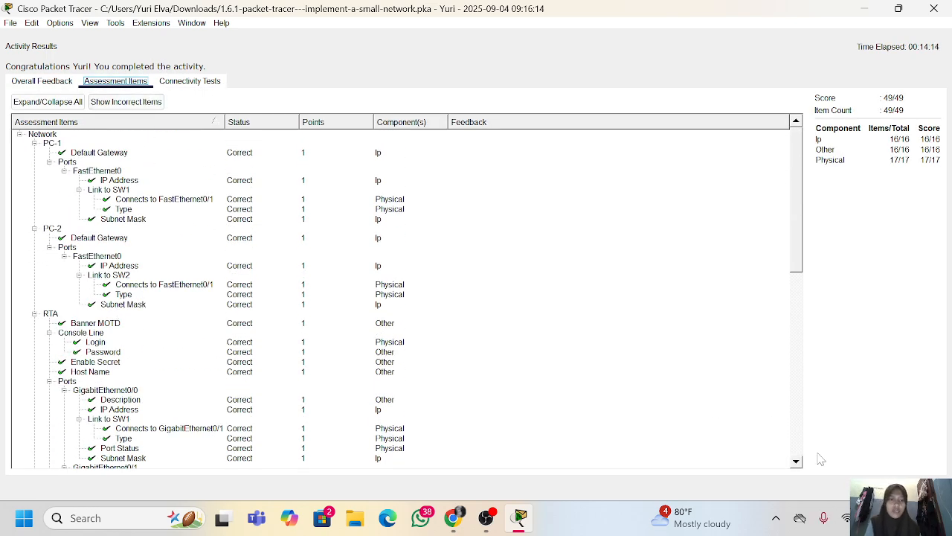
click(921, 487)
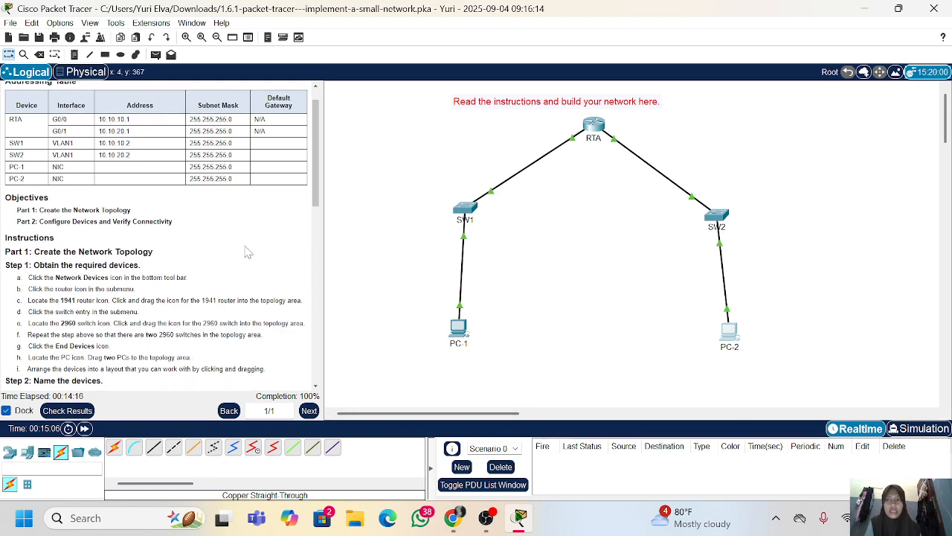
Move router RTA slightly lower in the topology, closer to the two switches
scroll(248, 252, up, 2)
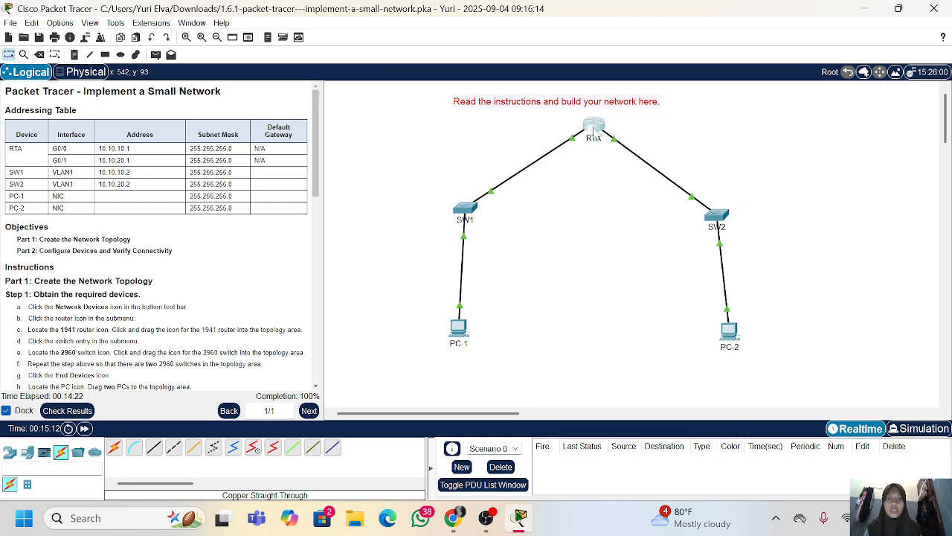
drag(595, 130, 581, 154)
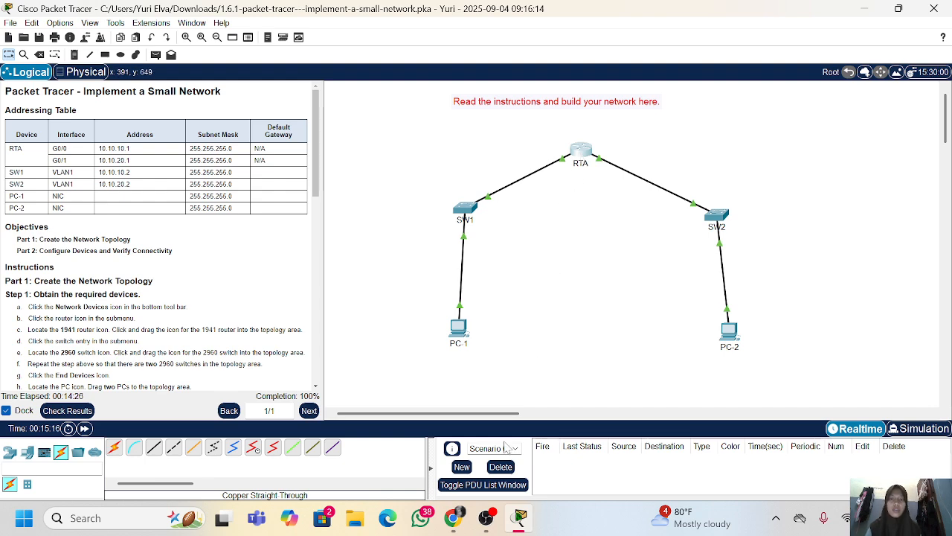
click(491, 525)
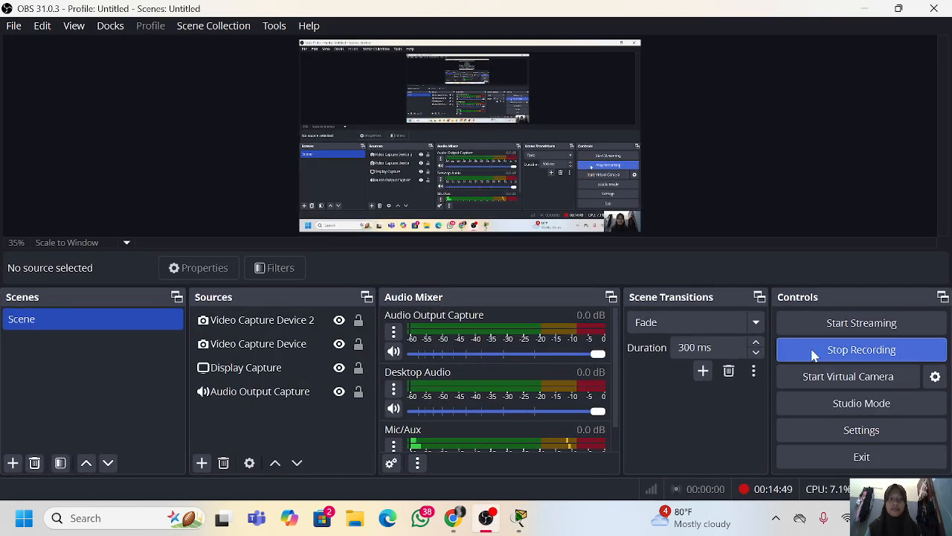